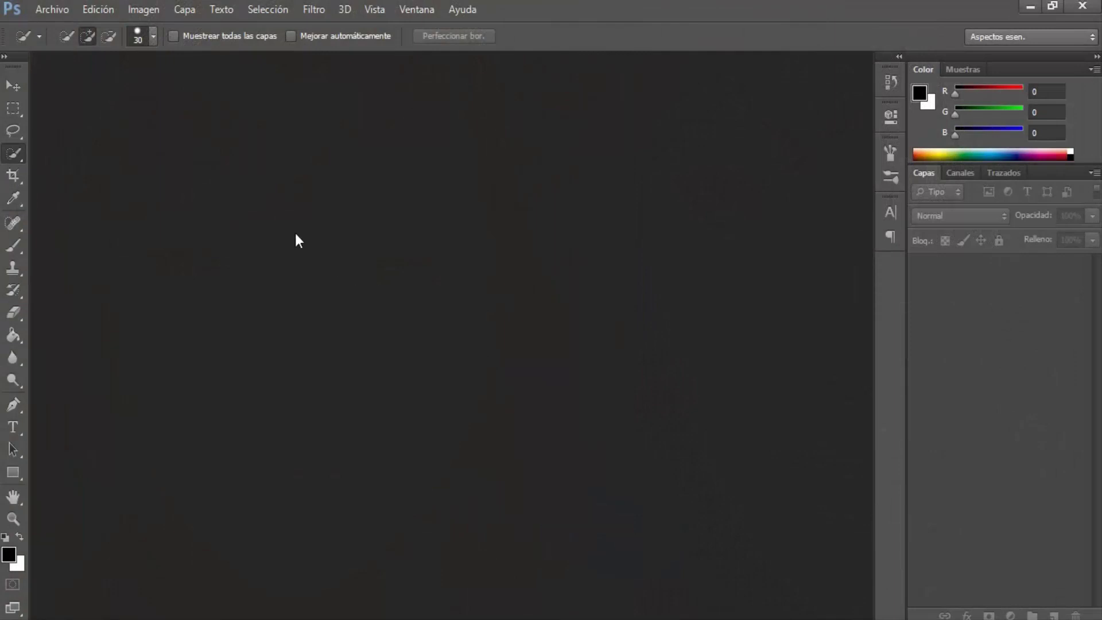
Step: Open chtdhfn.jpg, choosing No modificar in the Falta el perfil dialog
click(63, 13)
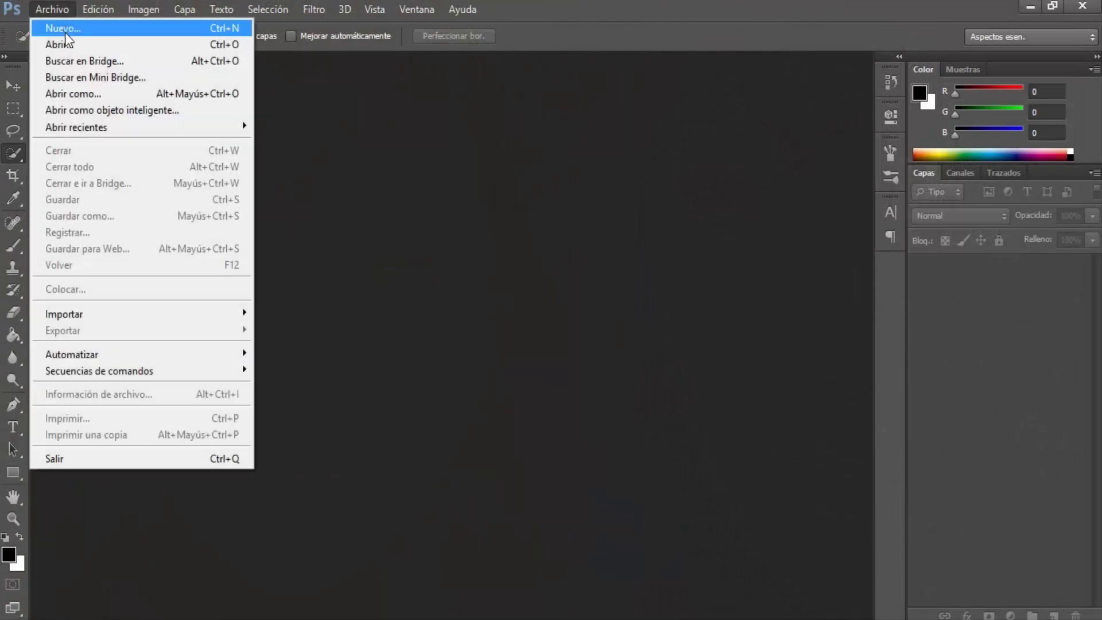
click(66, 42)
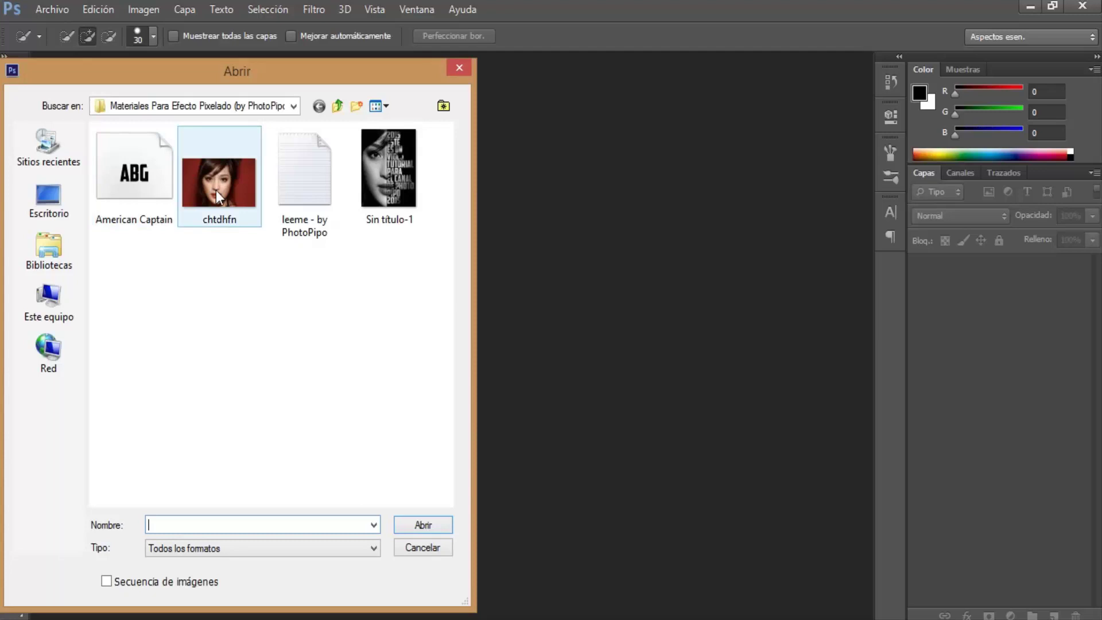
double_click(217, 193)
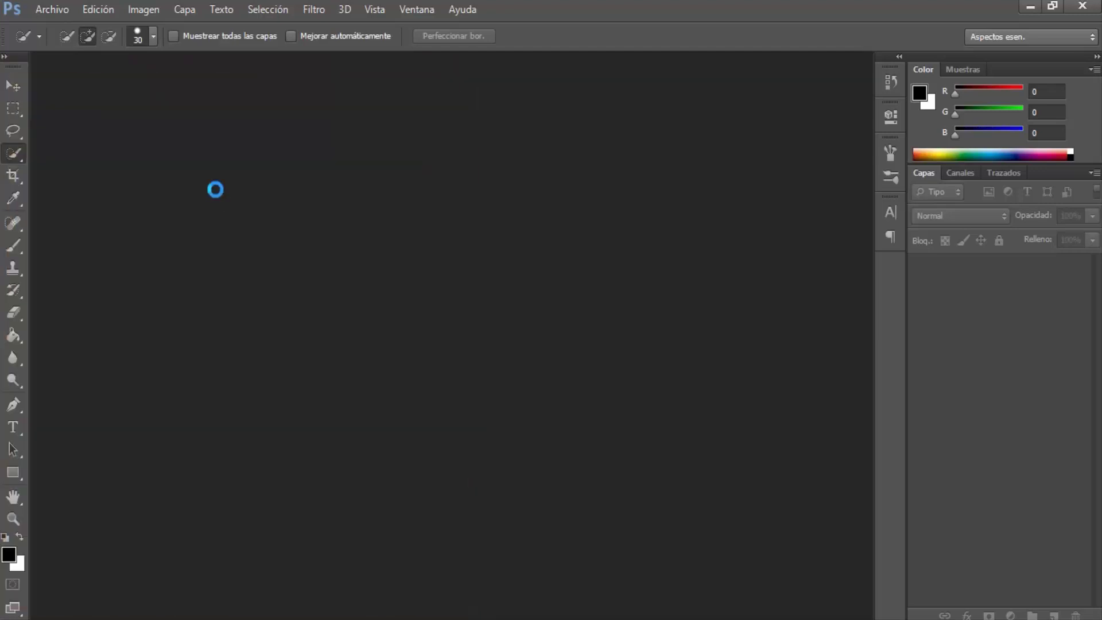
key(i)
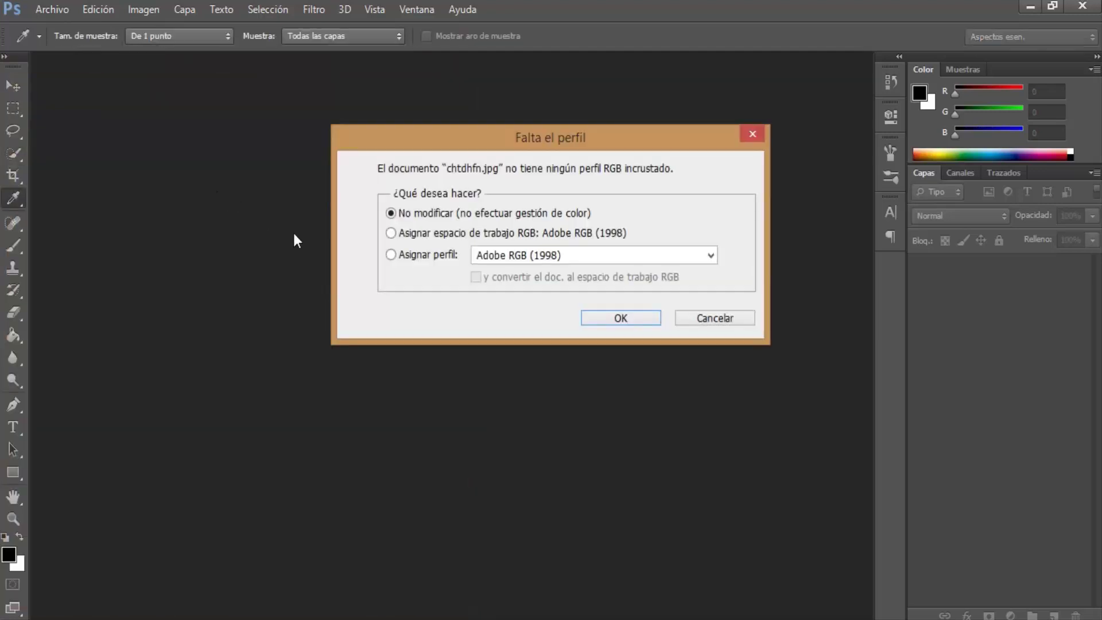
click(615, 325)
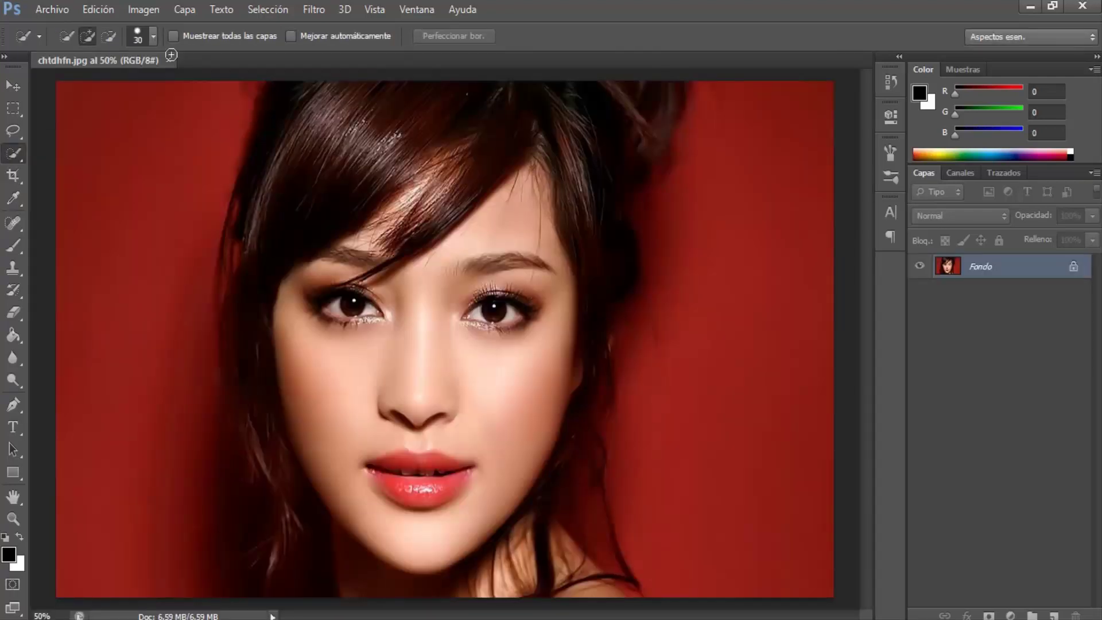
Step: Apply Imagen > Ajustes > Blanco y negro to the portrait with default settings
click(150, 12)
mouse_move(172, 52)
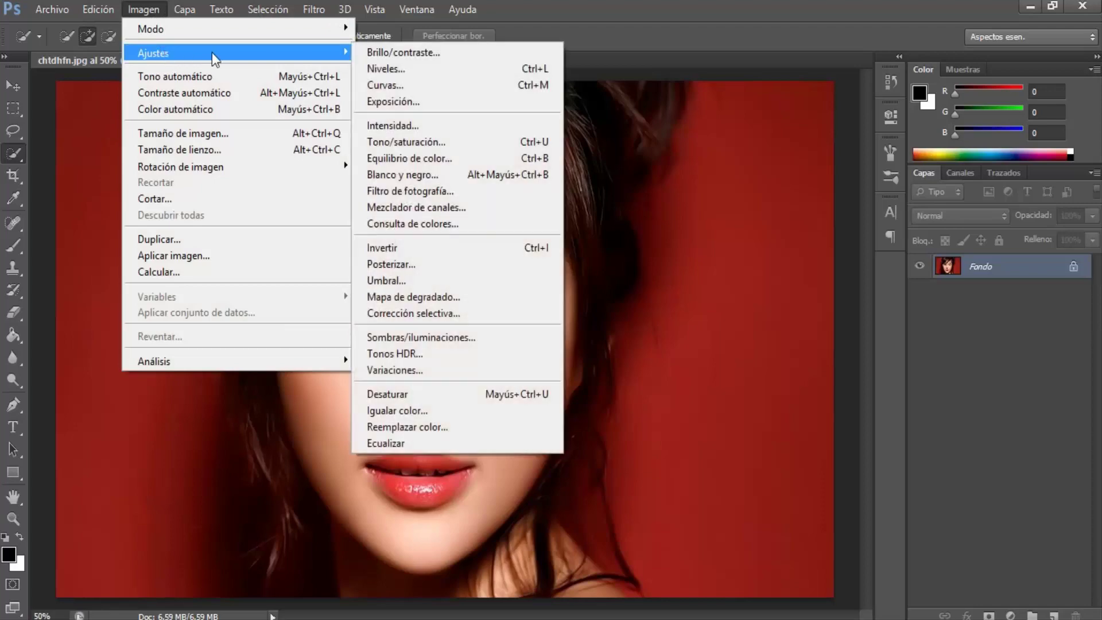
click(392, 174)
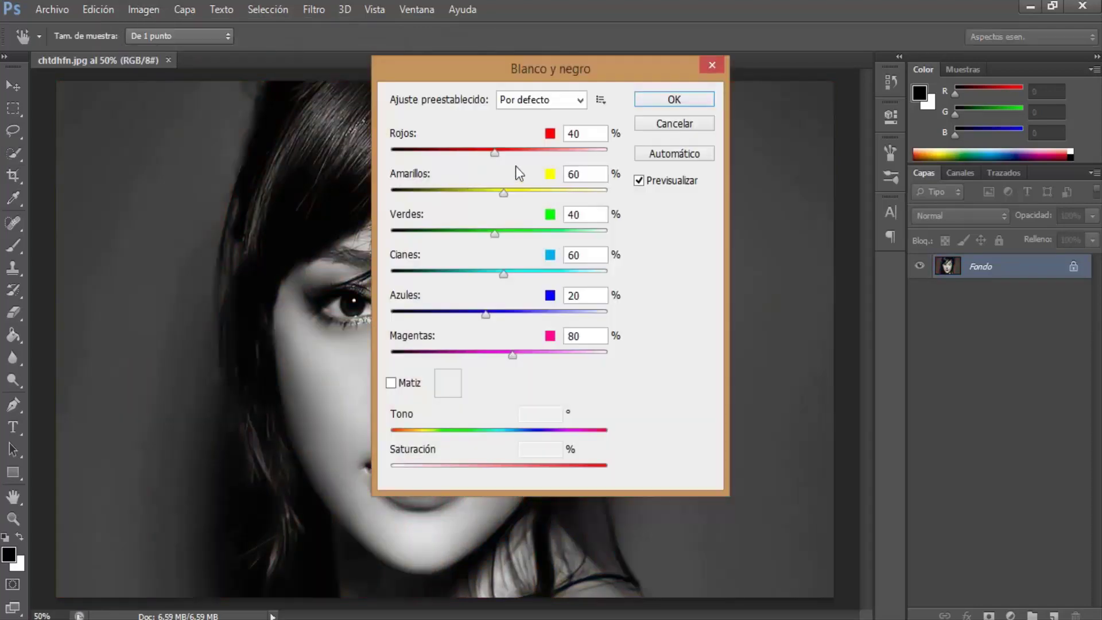
click(648, 102)
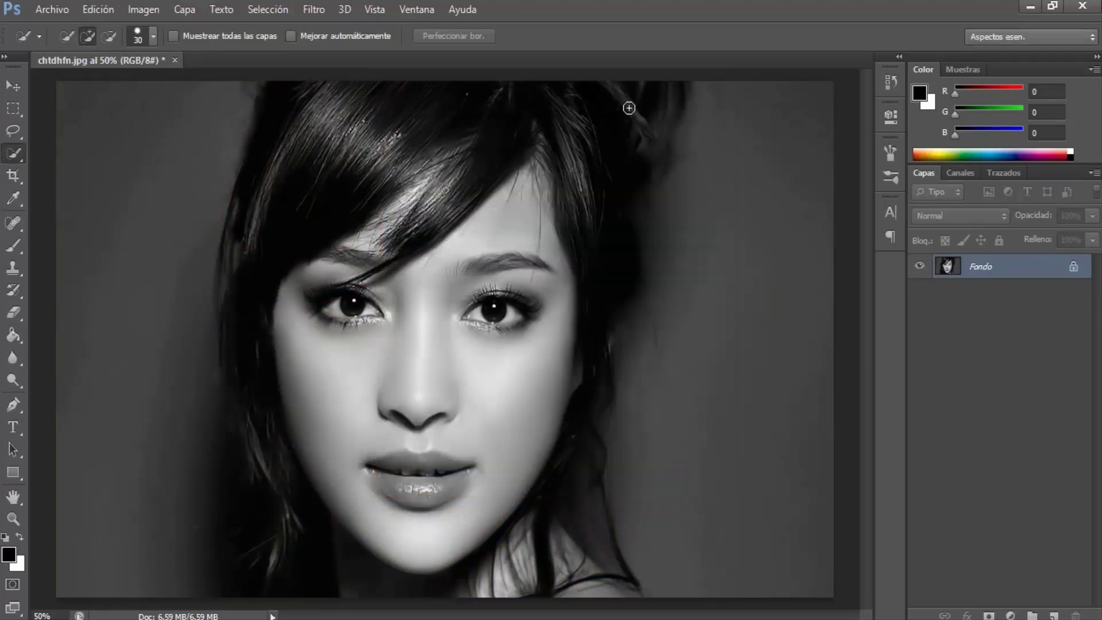
Step: Quick-select the left background, subtracting the hair that spilled into the selection
right_click(20, 153)
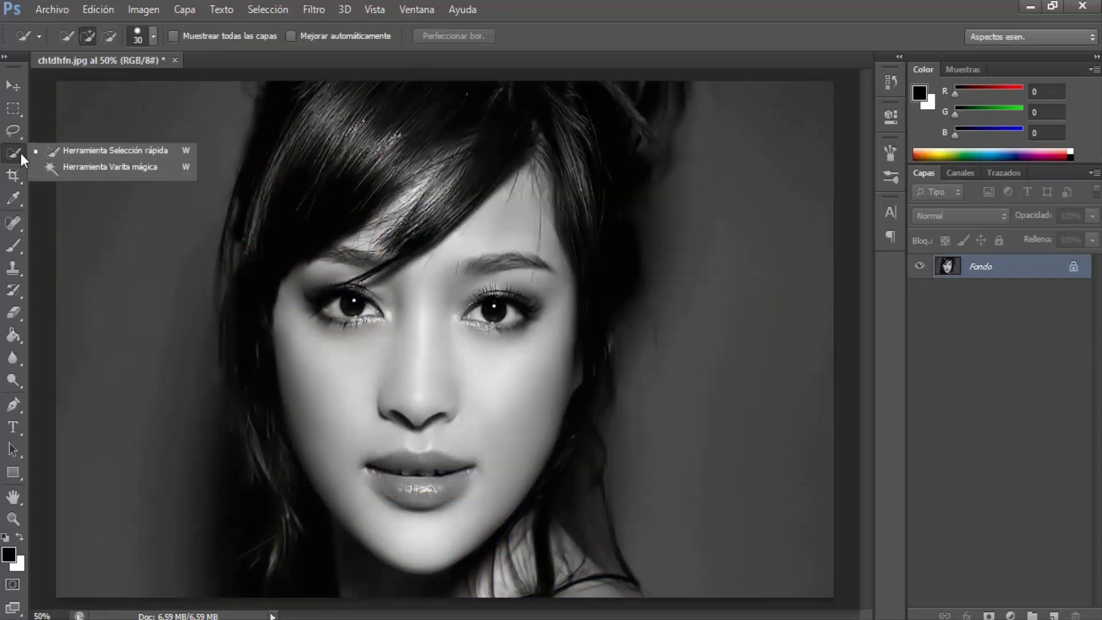
click(98, 152)
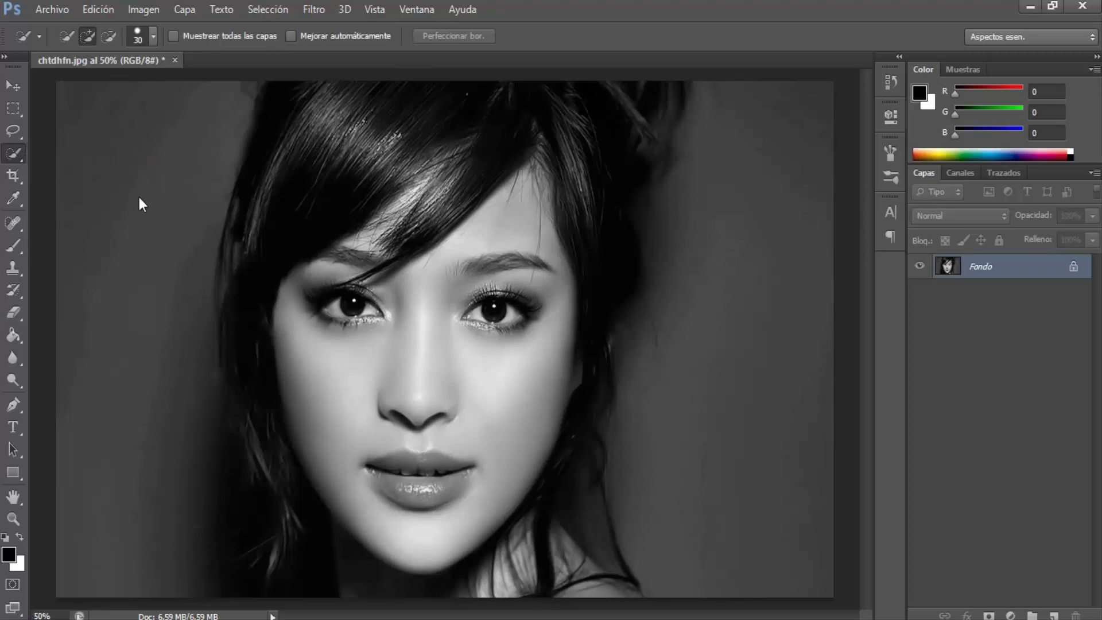
drag(105, 145, 116, 266)
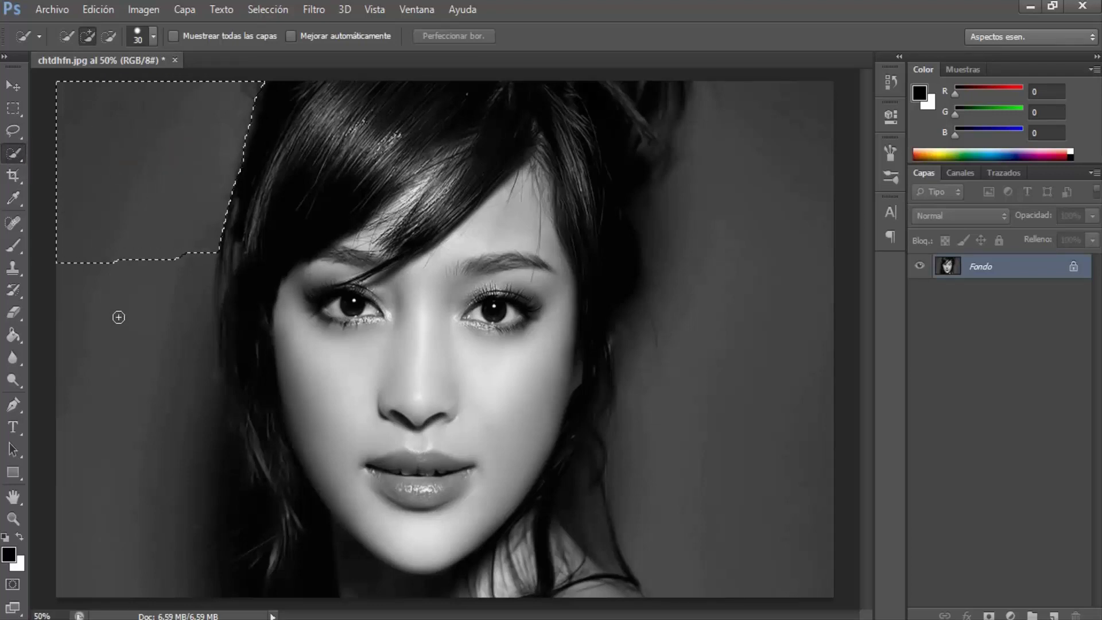
drag(118, 316, 128, 534)
key(alt)
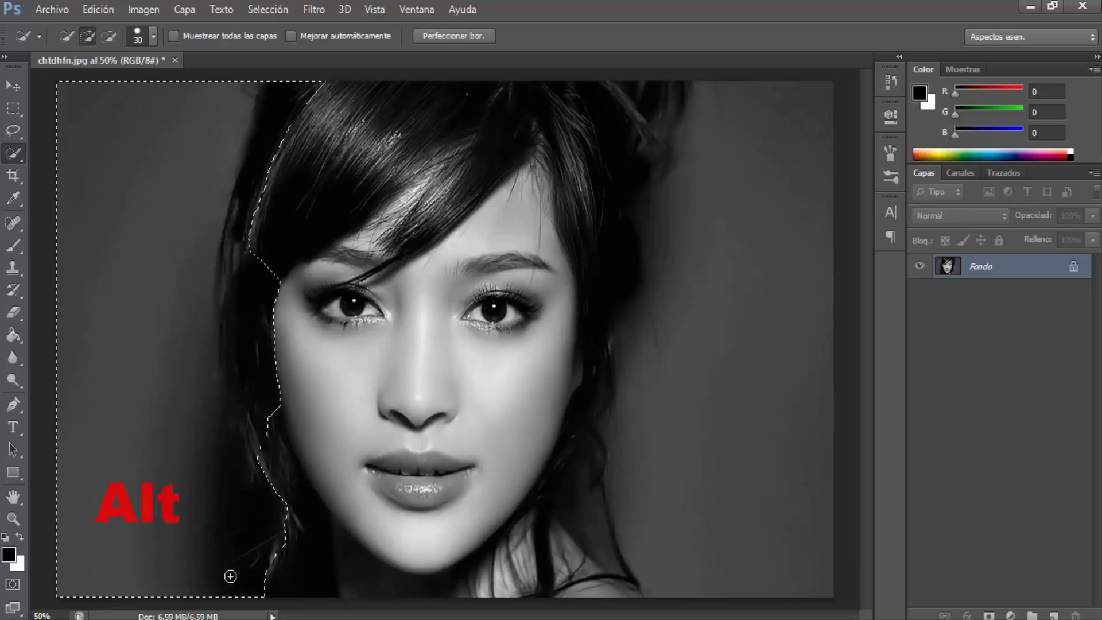
mouse_move(253, 536)
mouse_down()
mouse_move(243, 442)
mouse_move(256, 330)
mouse_move(248, 245)
mouse_move(286, 91)
mouse_up()
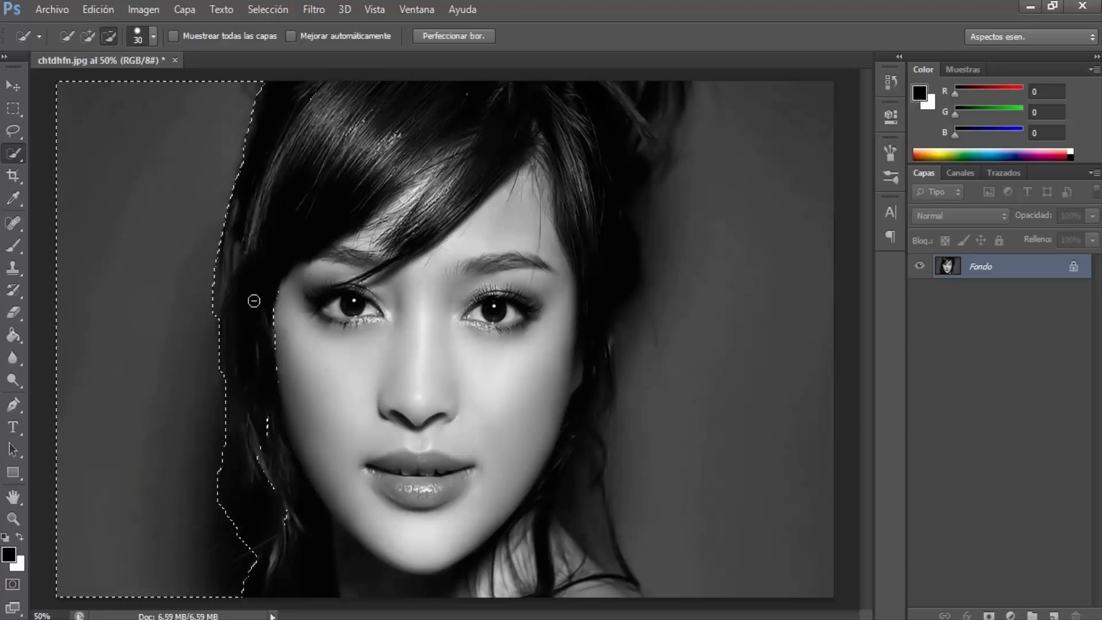
drag(253, 522, 239, 554)
Step: Add the right-hand background, then invert the selection onto the woman's head
click(204, 565)
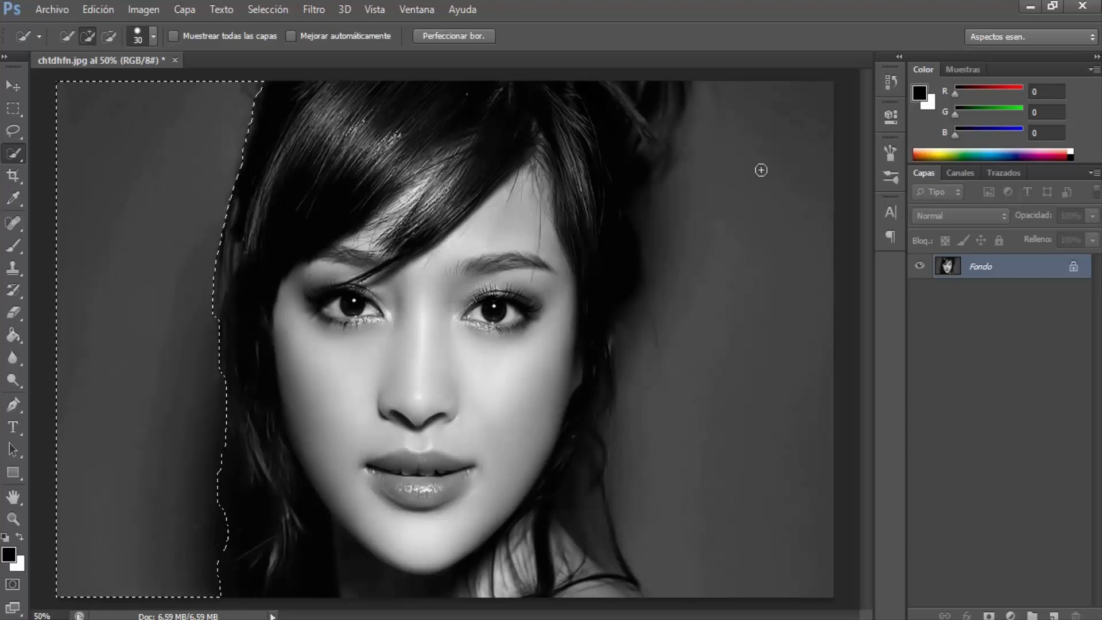
mouse_move(785, 132)
mouse_down()
mouse_move(752, 253)
mouse_move(656, 216)
mouse_up()
key(ctrl+shift+i)
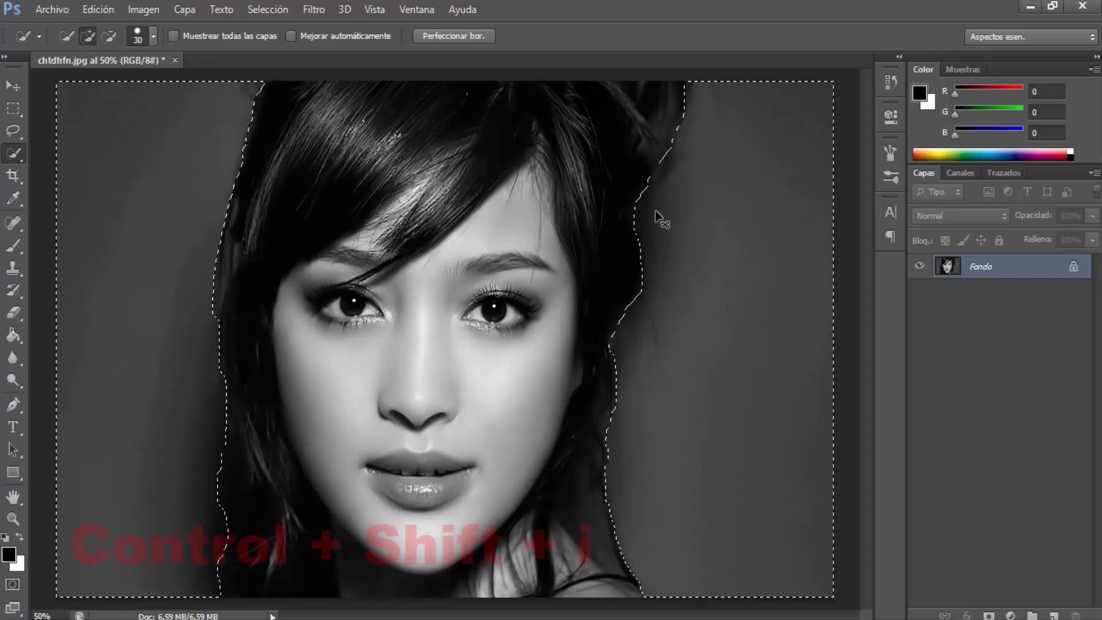
key(ctrl+shift+i)
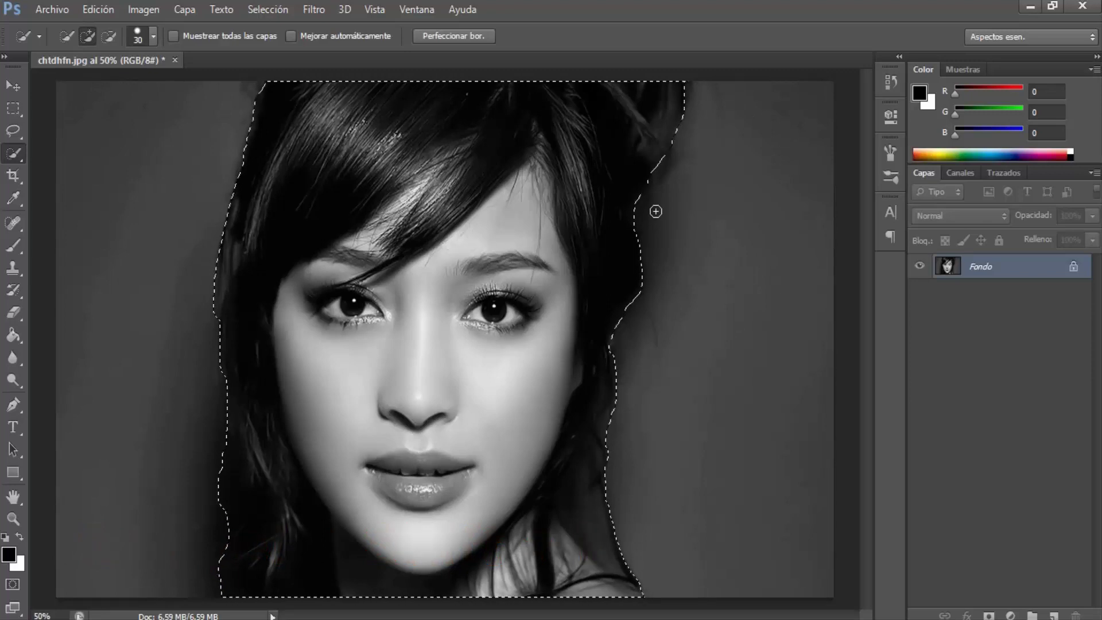
Step: In Perfeccionar borde, enable Radio inteligente with a 3.3-pixel radius
click(453, 36)
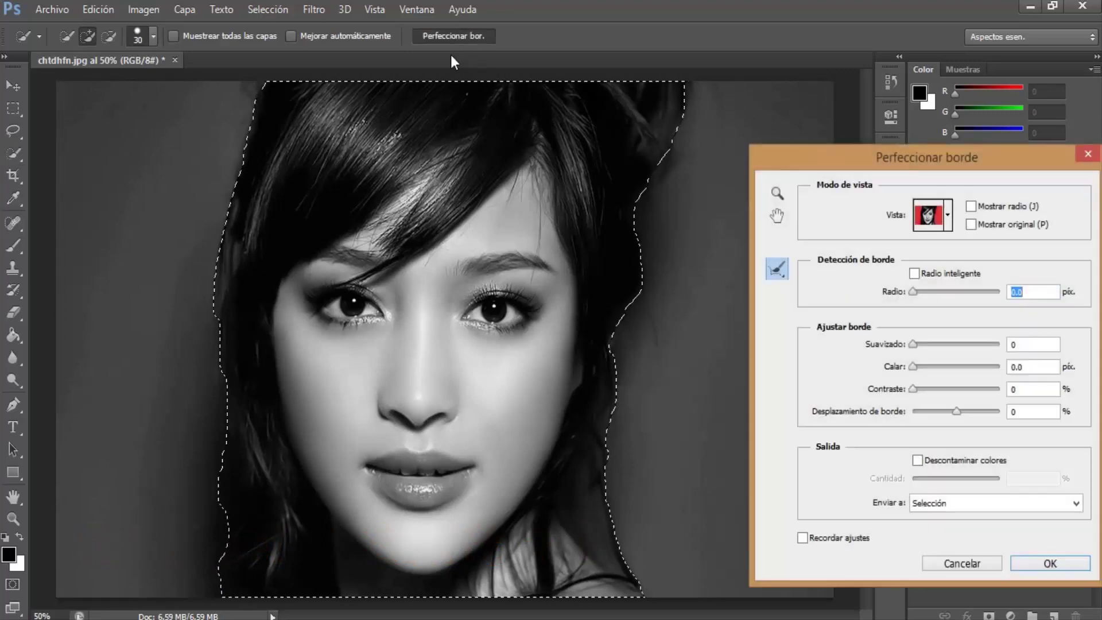
click(913, 273)
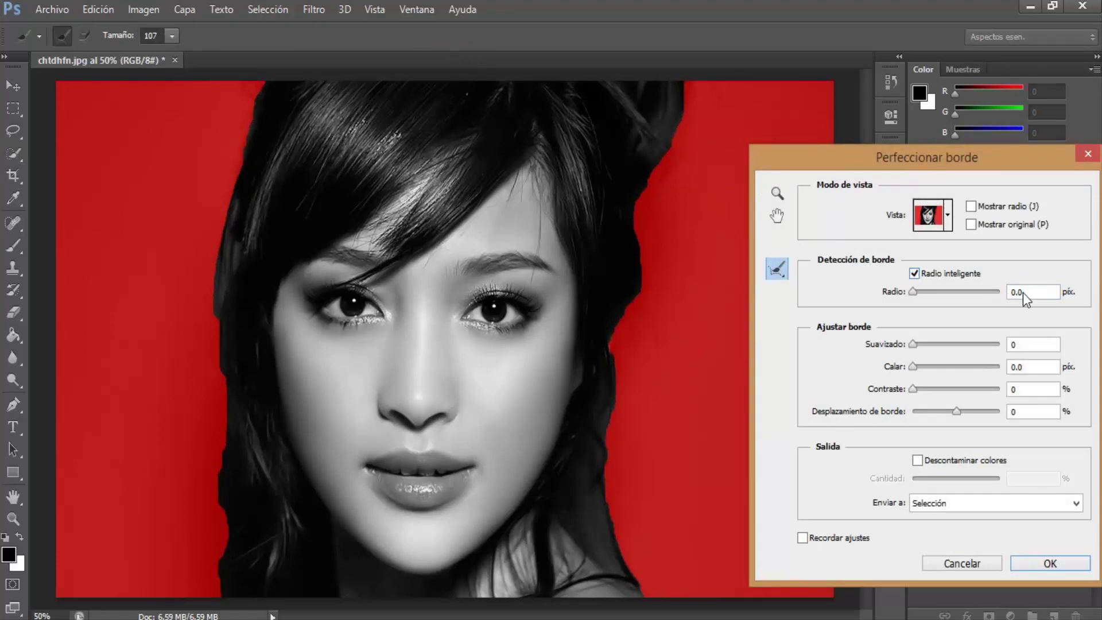
click(1001, 295)
text(3)
text(.3)
Step: Brush the left and right hair edges and output as Nueva capa con máscara de capa
drag(651, 288, 678, 93)
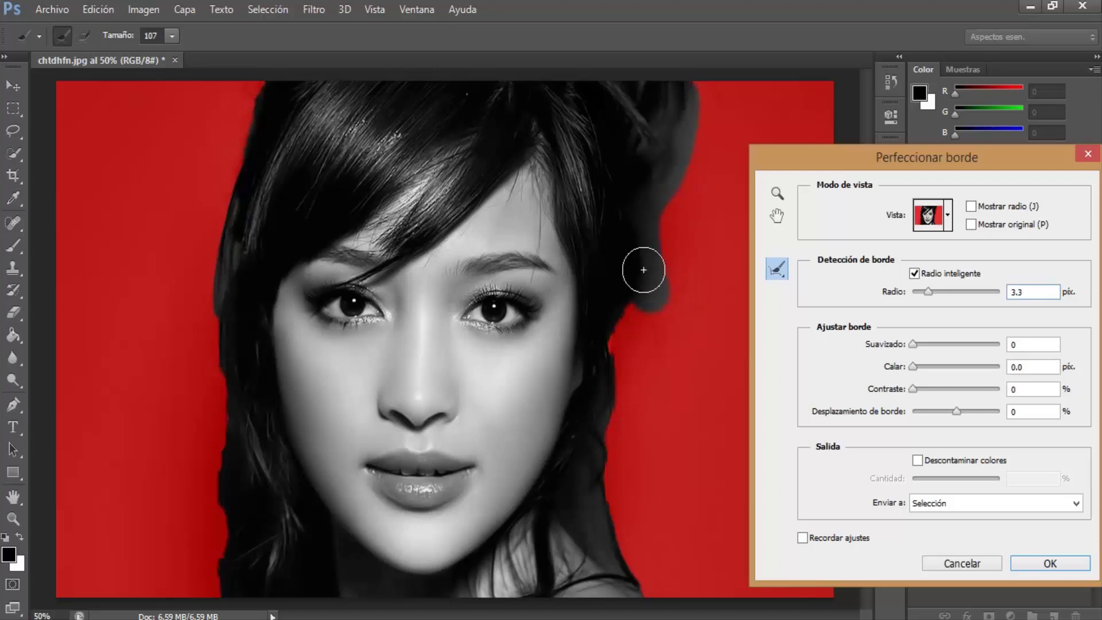
mouse_move(644, 265)
mouse_down()
mouse_move(629, 309)
mouse_move(614, 504)
mouse_move(660, 594)
mouse_up()
mouse_move(234, 583)
mouse_down()
mouse_move(214, 362)
mouse_move(246, 128)
mouse_up()
mouse_move(212, 233)
mouse_down()
mouse_move(239, 115)
mouse_move(264, 86)
mouse_move(236, 147)
mouse_move(199, 321)
mouse_move(225, 581)
mouse_up()
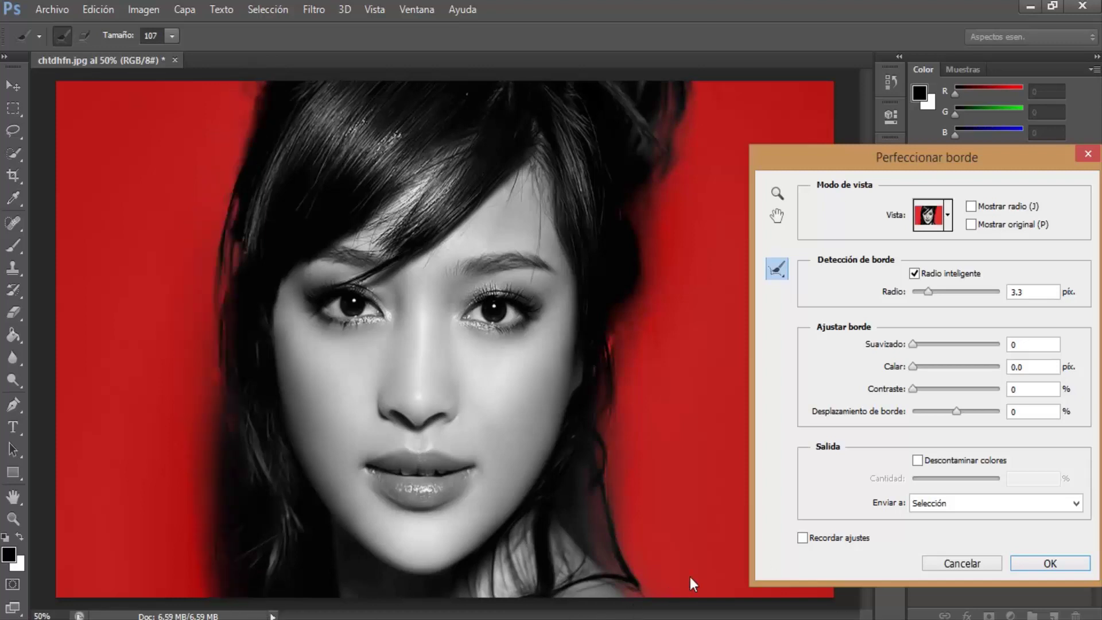
click(1077, 507)
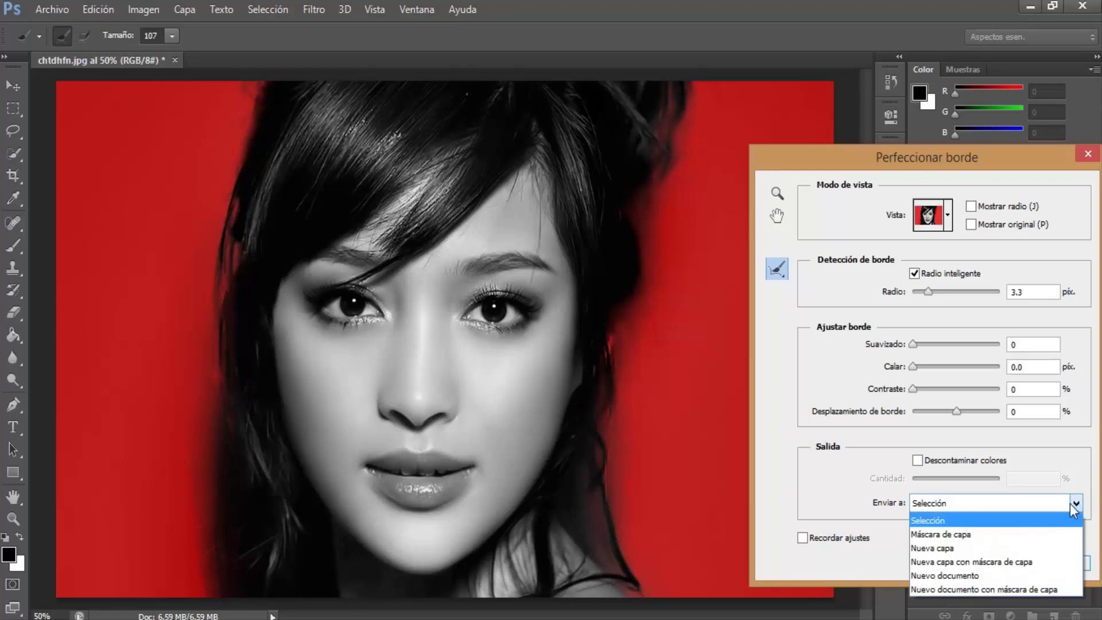
click(961, 565)
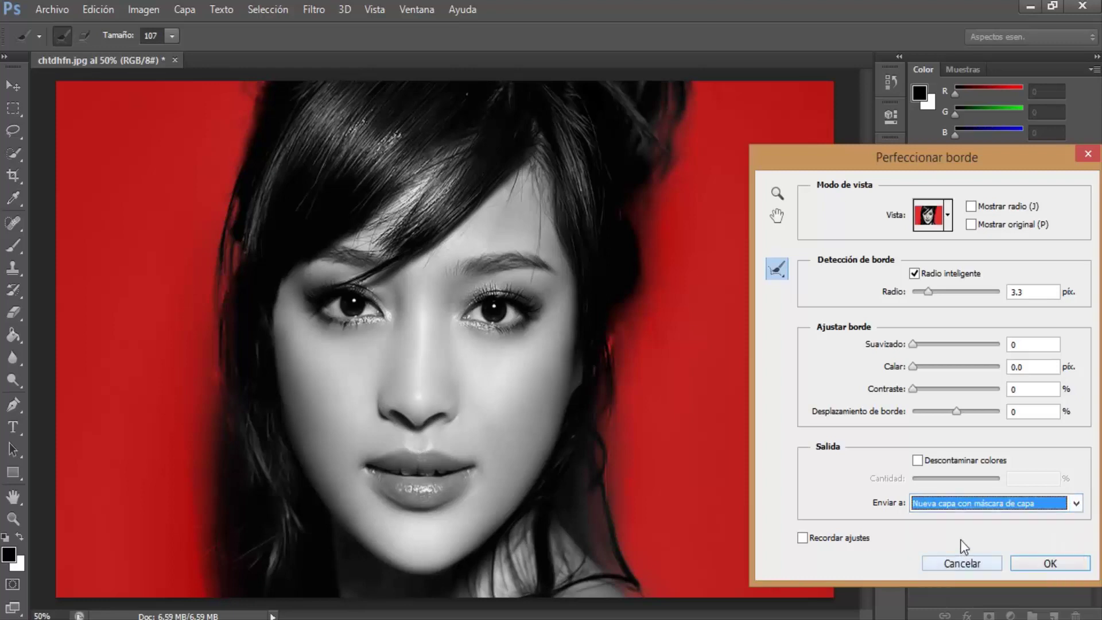
click(1031, 563)
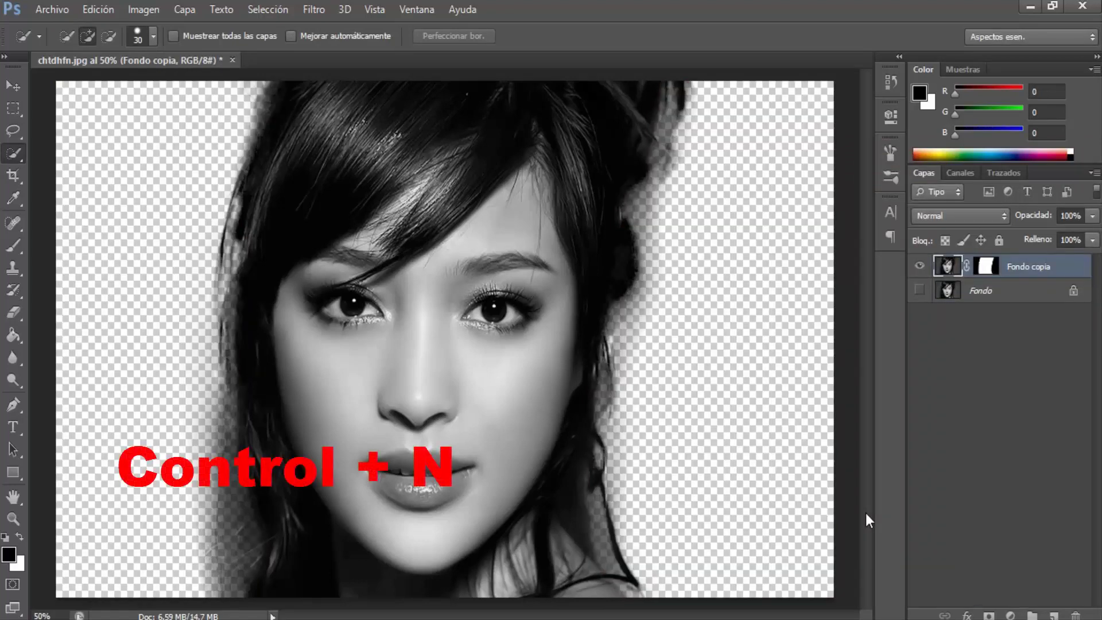
Step: Create a new 12 × 16 inch document at 300 resolution with Blanco background contents
key(ctrl+n)
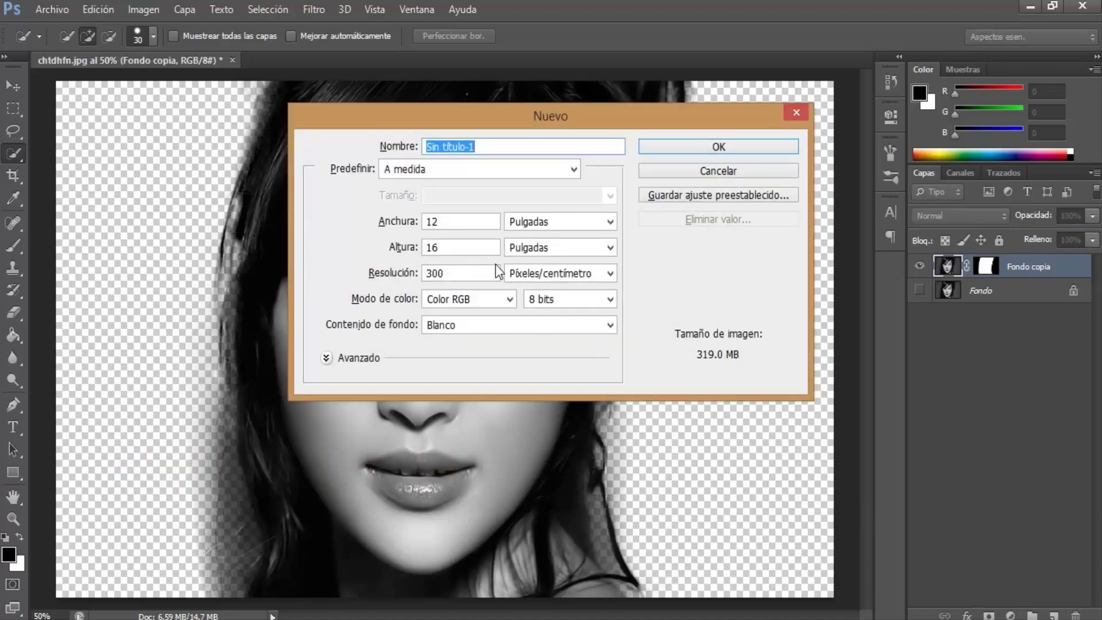
drag(456, 224, 391, 220)
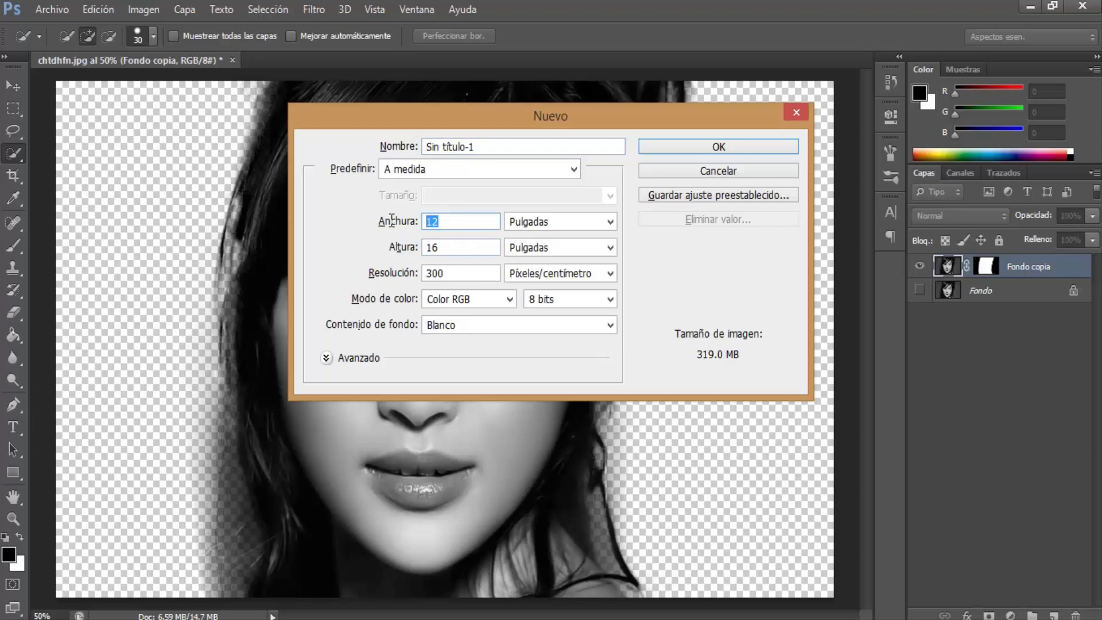
mouse_move(448, 248)
mouse_down()
mouse_move(430, 248)
mouse_move(409, 271)
mouse_up()
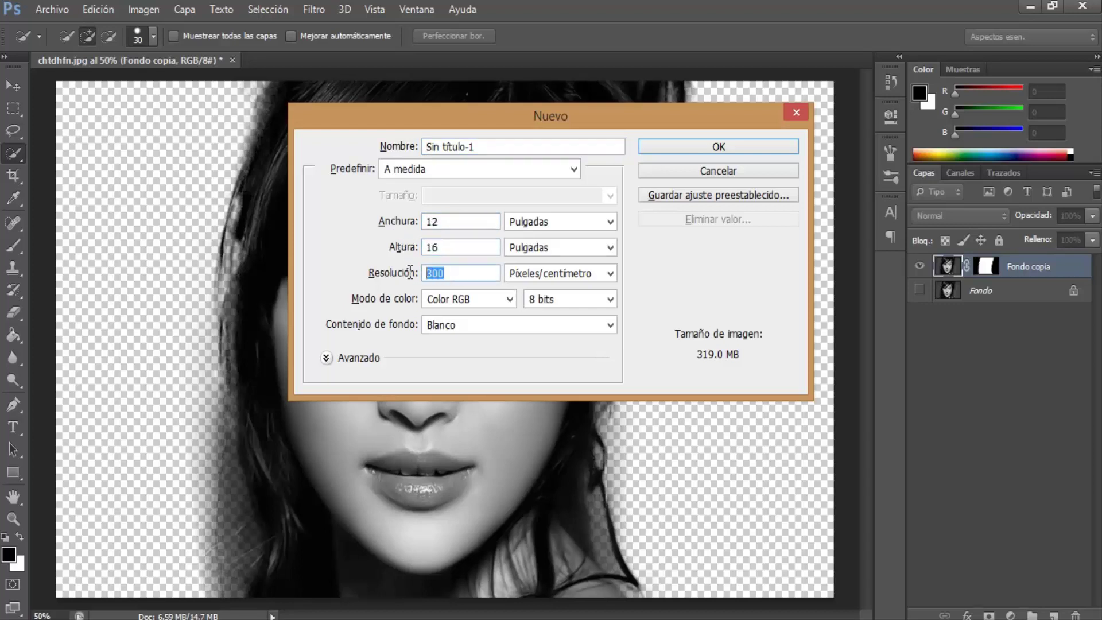
click(607, 327)
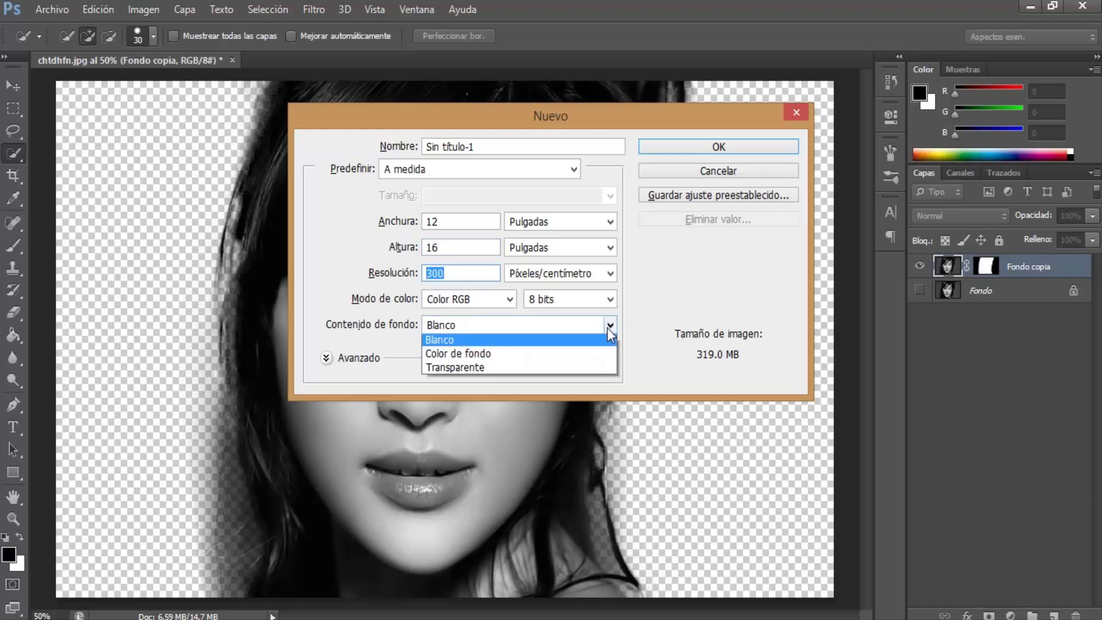
click(489, 342)
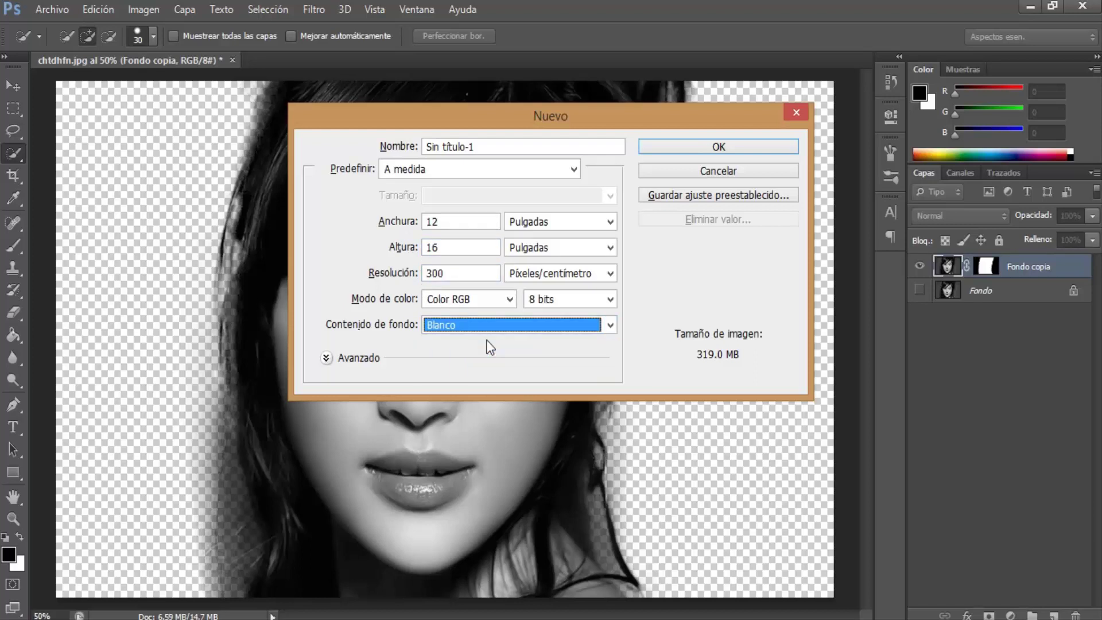
click(672, 149)
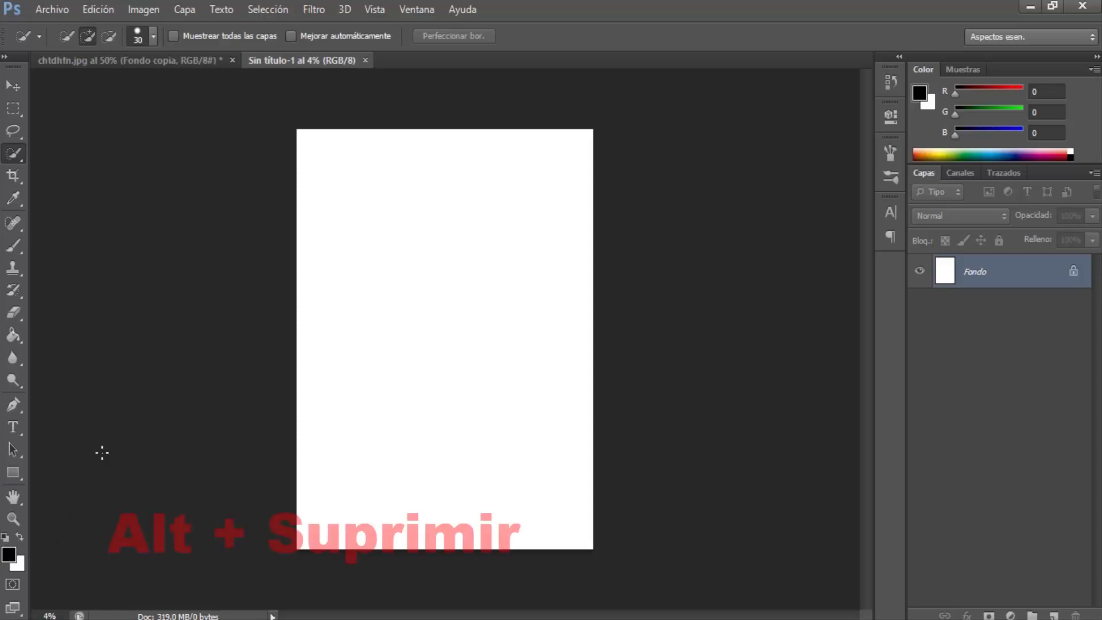
Step: Fill the Sin título-1 canvas with the black foreground colour and fit it on screen
key(alt+Delete)
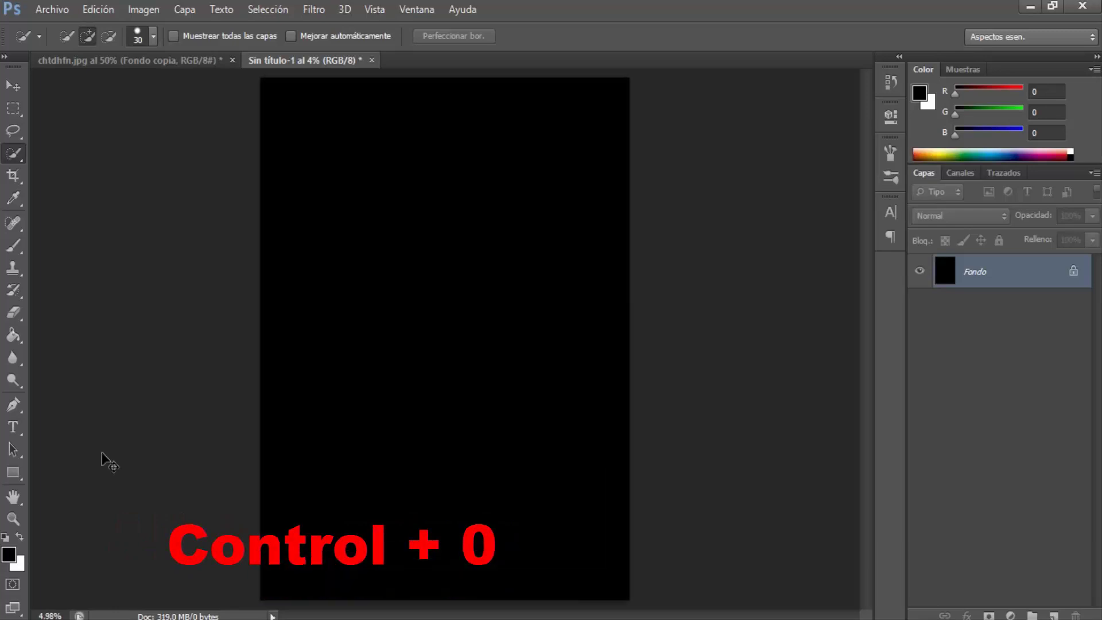
key(ctrl+0)
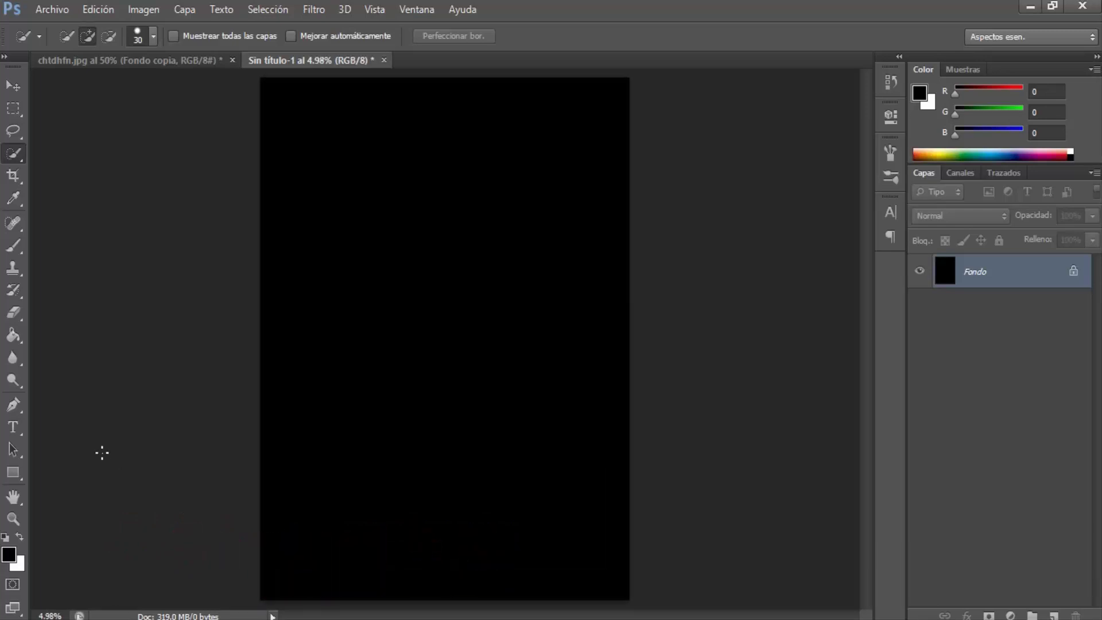
Step: Move the Fondo copia cut-out layer from chtdhfn.jpg into the black Sin título-1 document
click(139, 62)
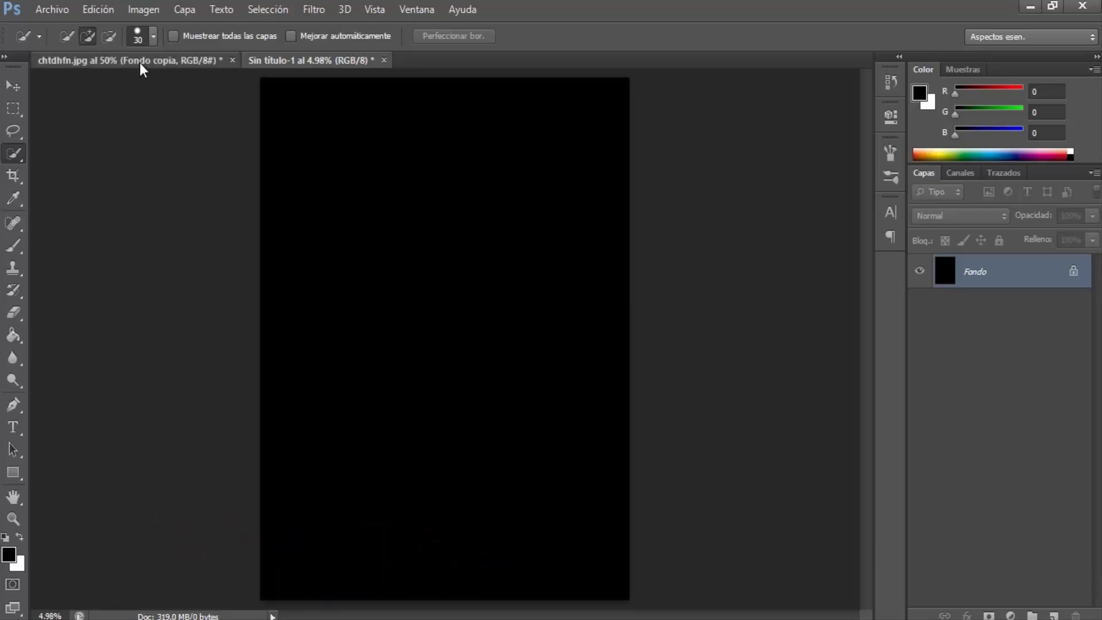
click(14, 85)
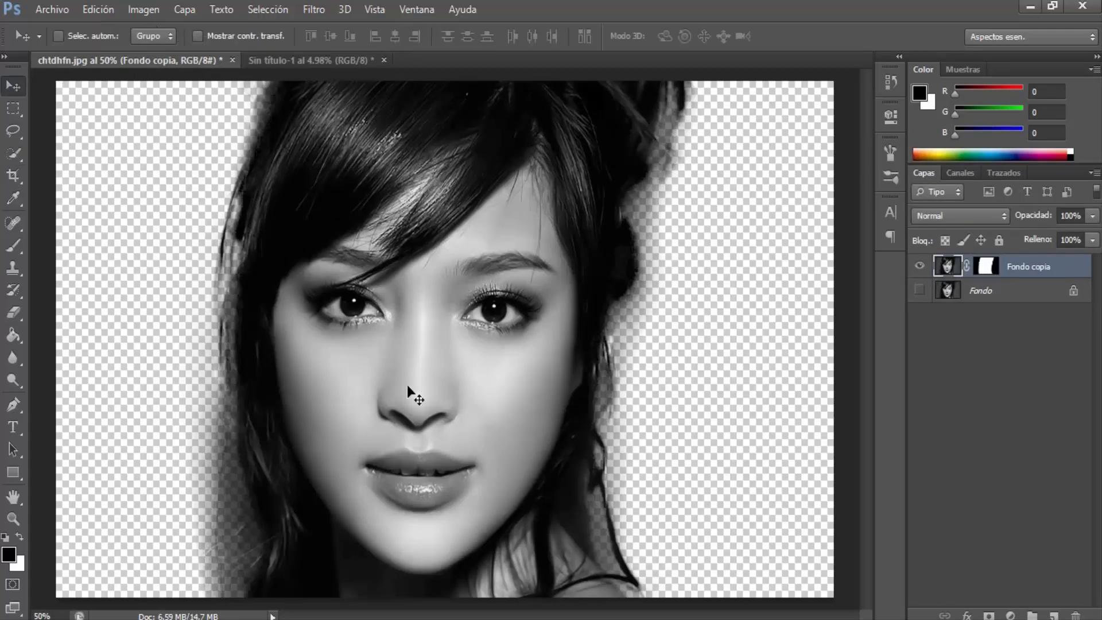
drag(407, 385, 315, 58)
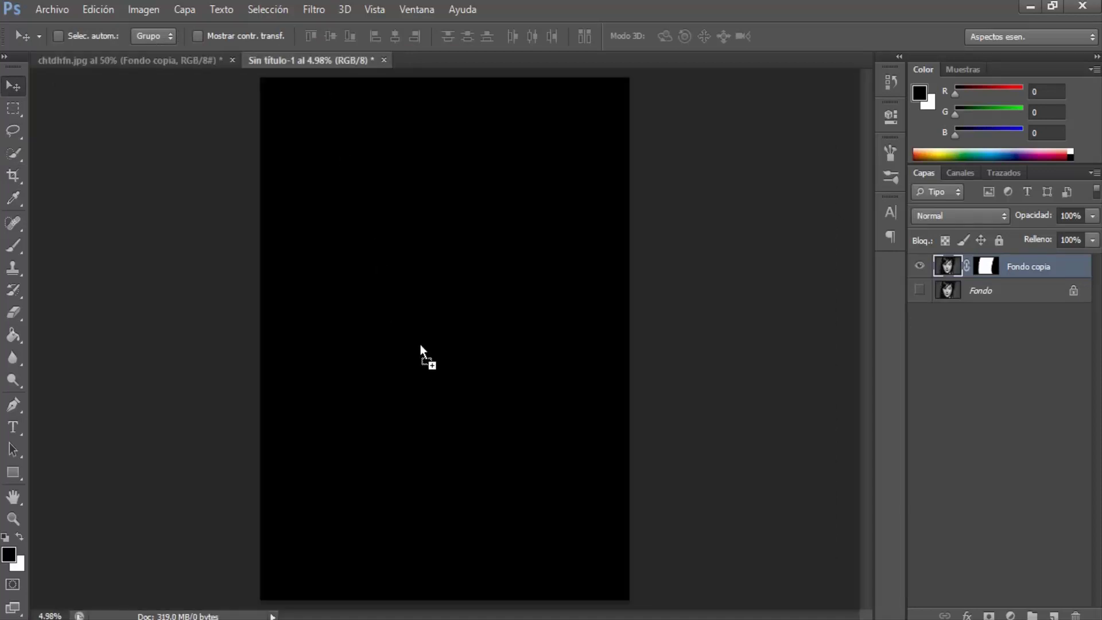
drag(315, 57, 421, 347)
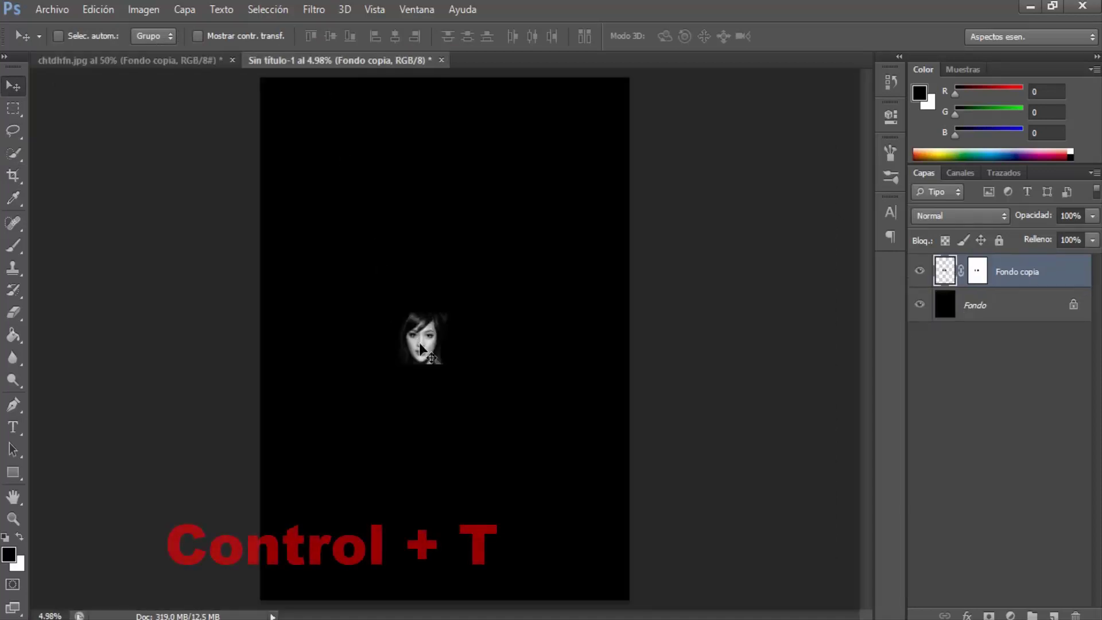
Step: Free-transform the portrait, scaling and shifting it until the face covers the black canvas
key(ctrl+t)
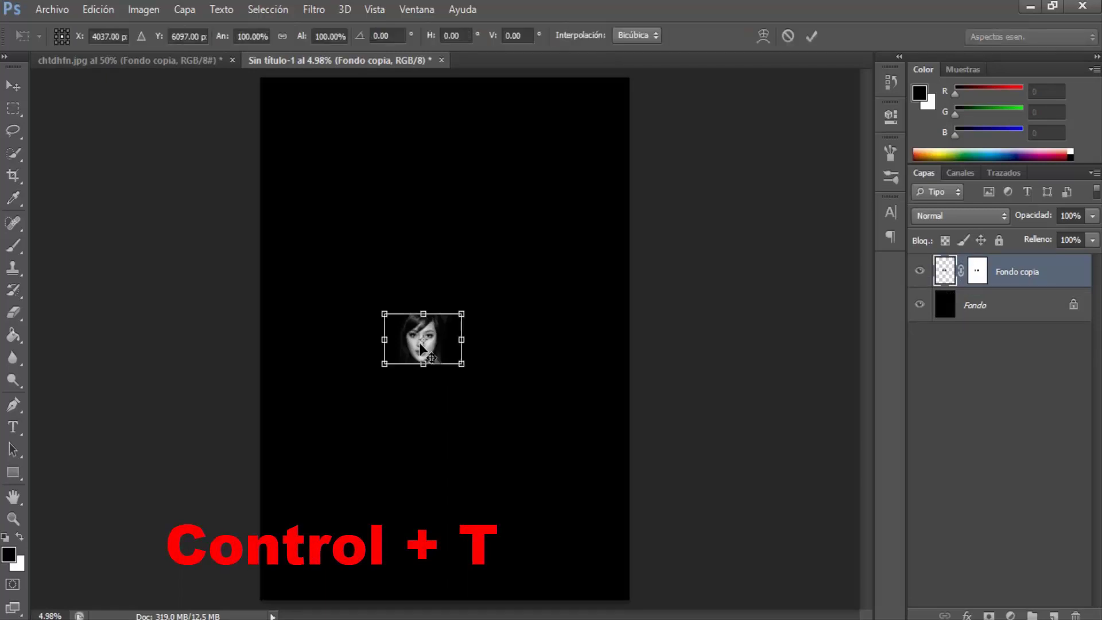
mouse_move(460, 370)
mouse_down()
mouse_move(713, 590)
mouse_move(749, 588)
mouse_up()
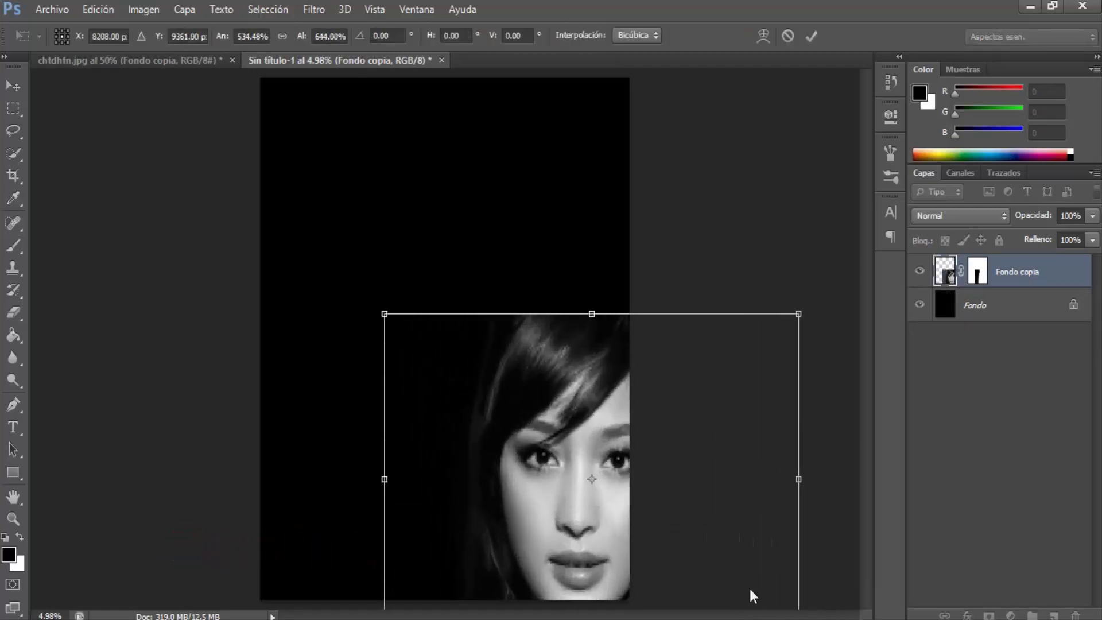
mouse_move(659, 493)
mouse_down()
mouse_move(592, 401)
mouse_move(765, 552)
mouse_move(686, 504)
mouse_move(640, 491)
mouse_up()
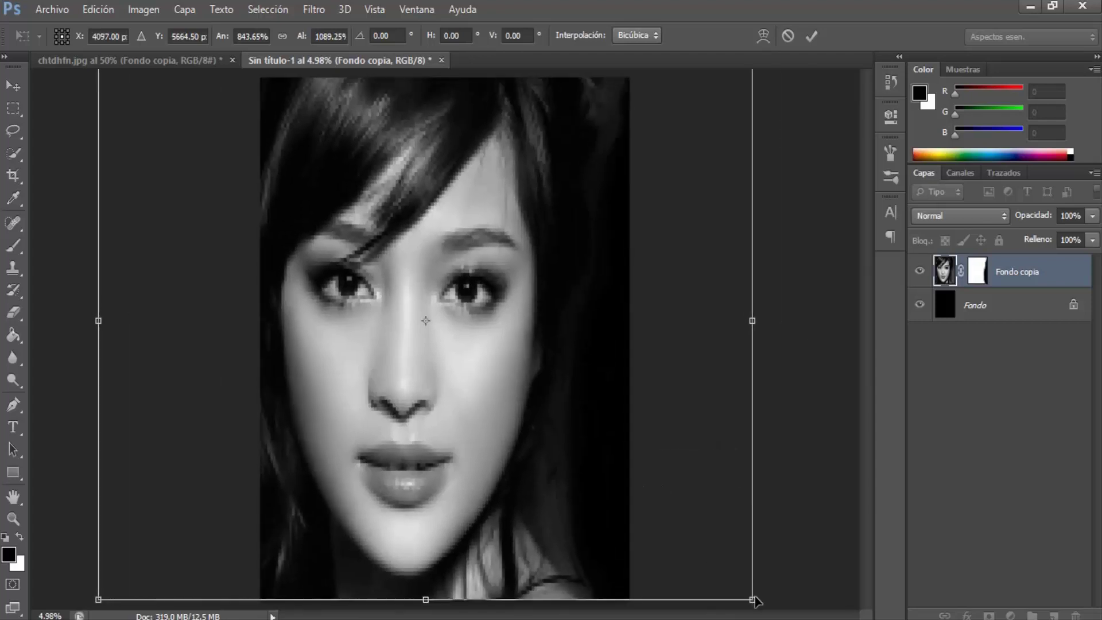
drag(752, 599, 869, 617)
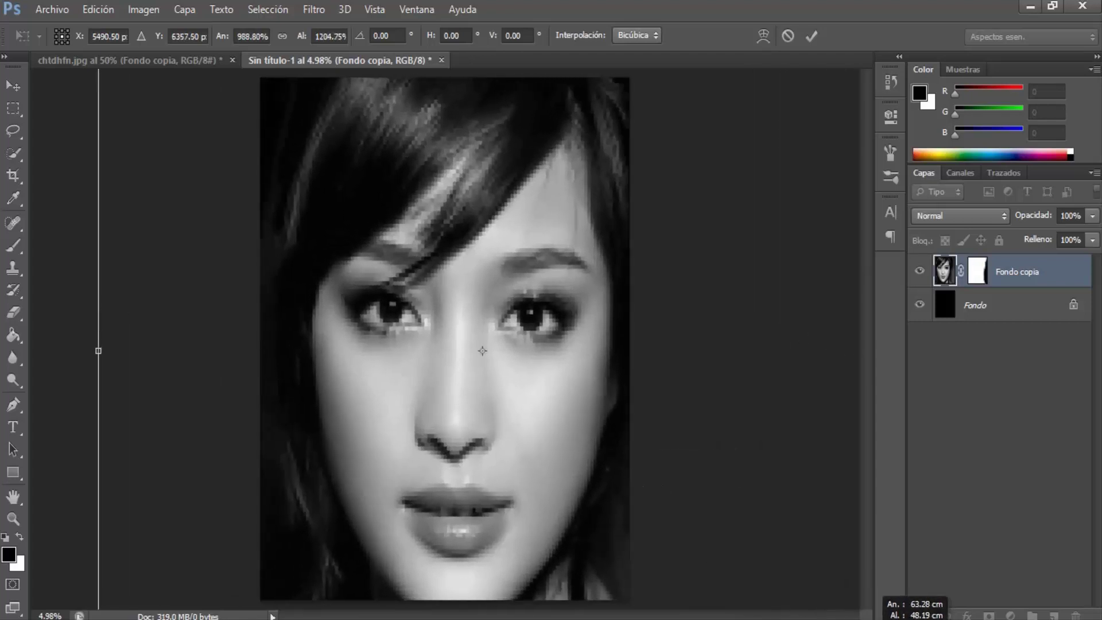
drag(764, 497, 723, 490)
drag(835, 337, 894, 338)
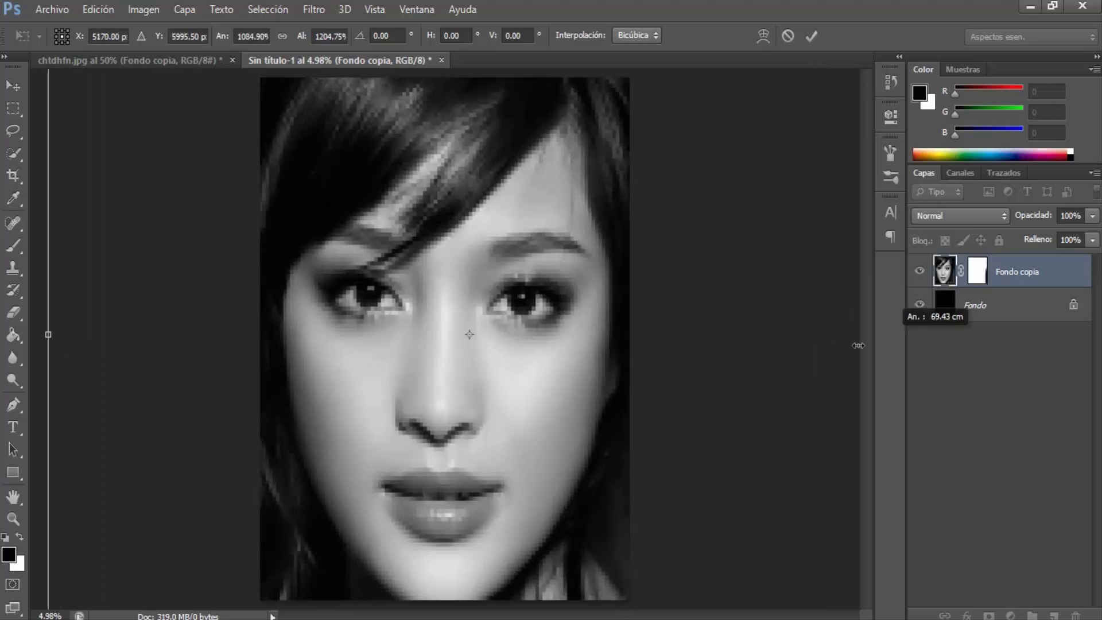
drag(37, 339, 31, 339)
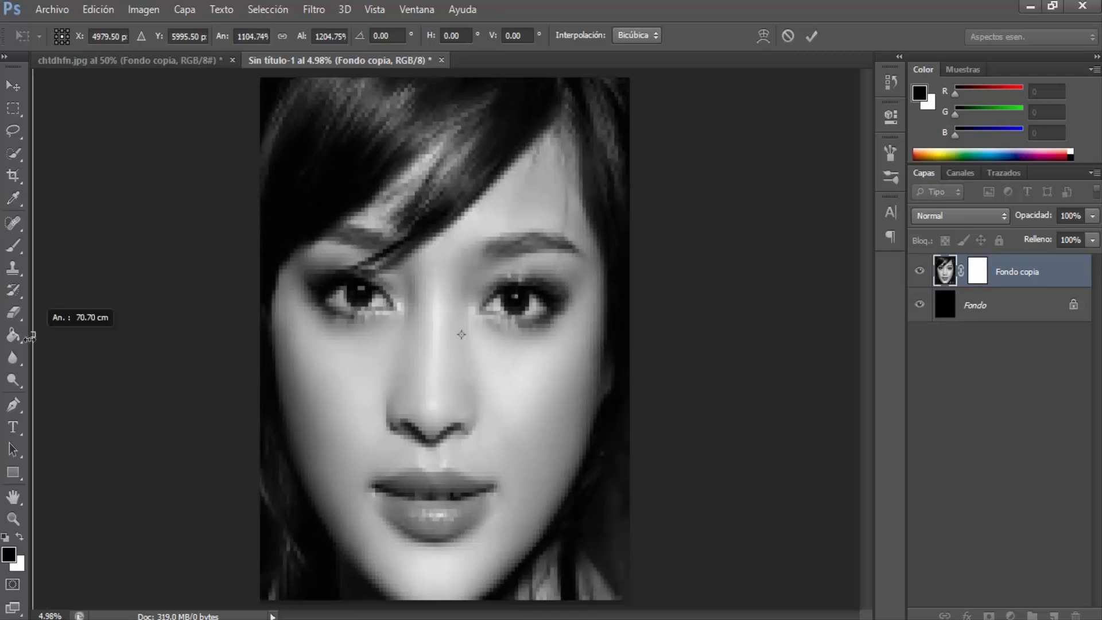
drag(708, 364, 727, 362)
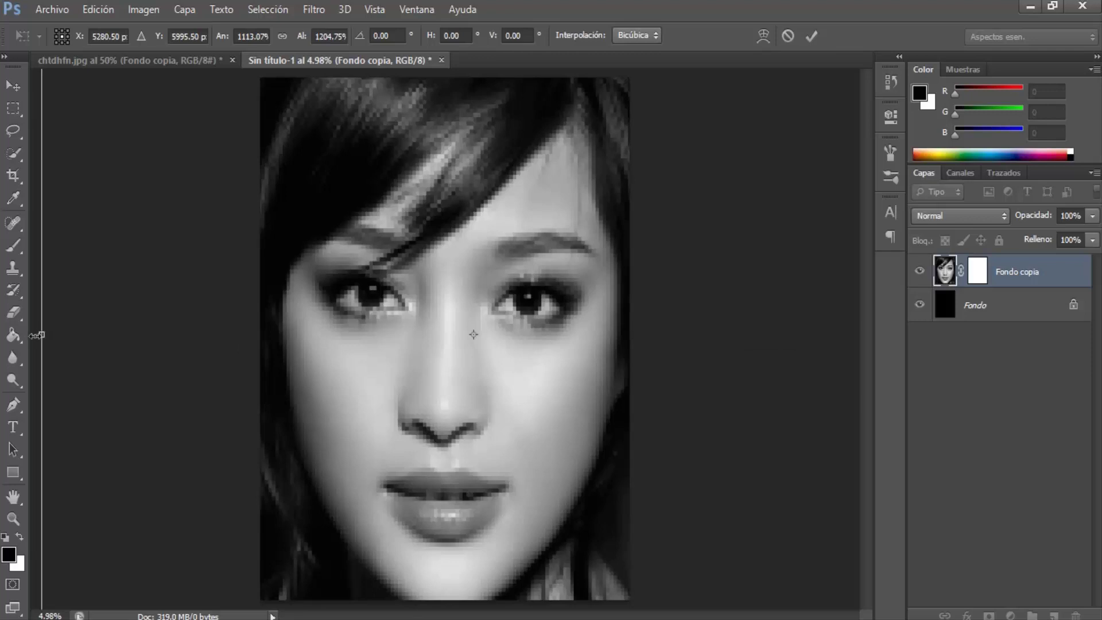
drag(36, 335, 33, 335)
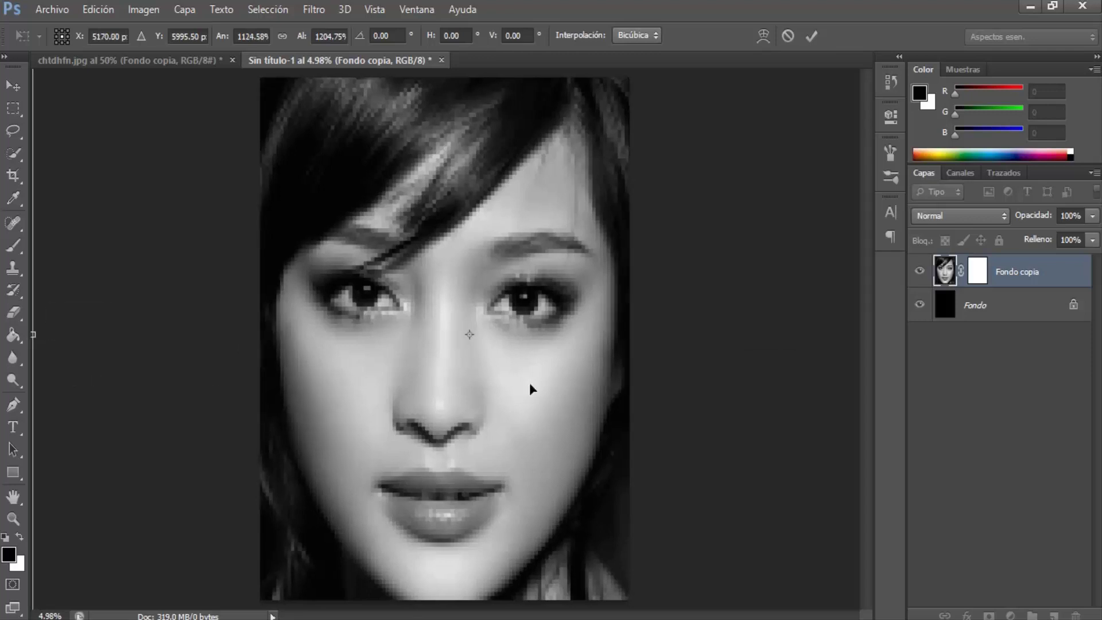
click(810, 37)
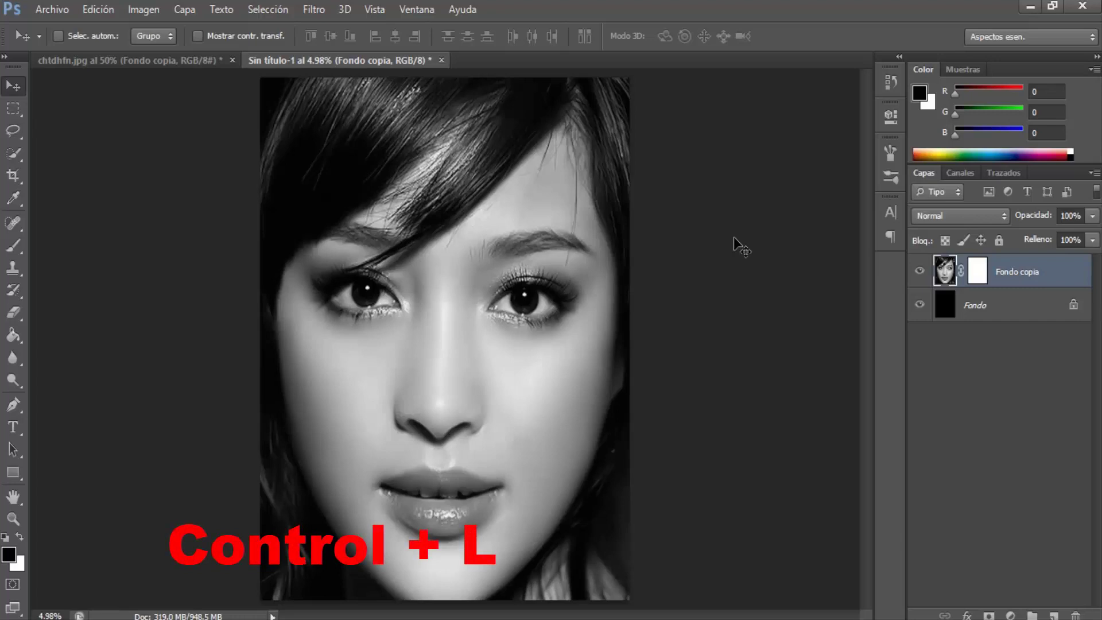
Step: Apply Levels with midtone gamma 0.73 and white input point 245
key(ctrl+l)
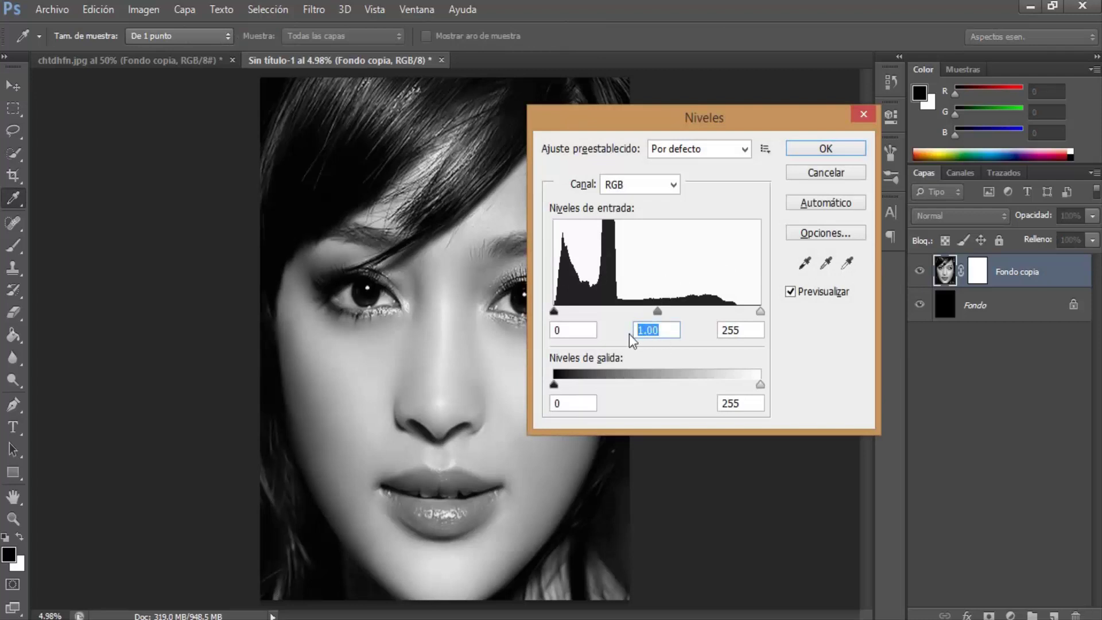
text(0.73)
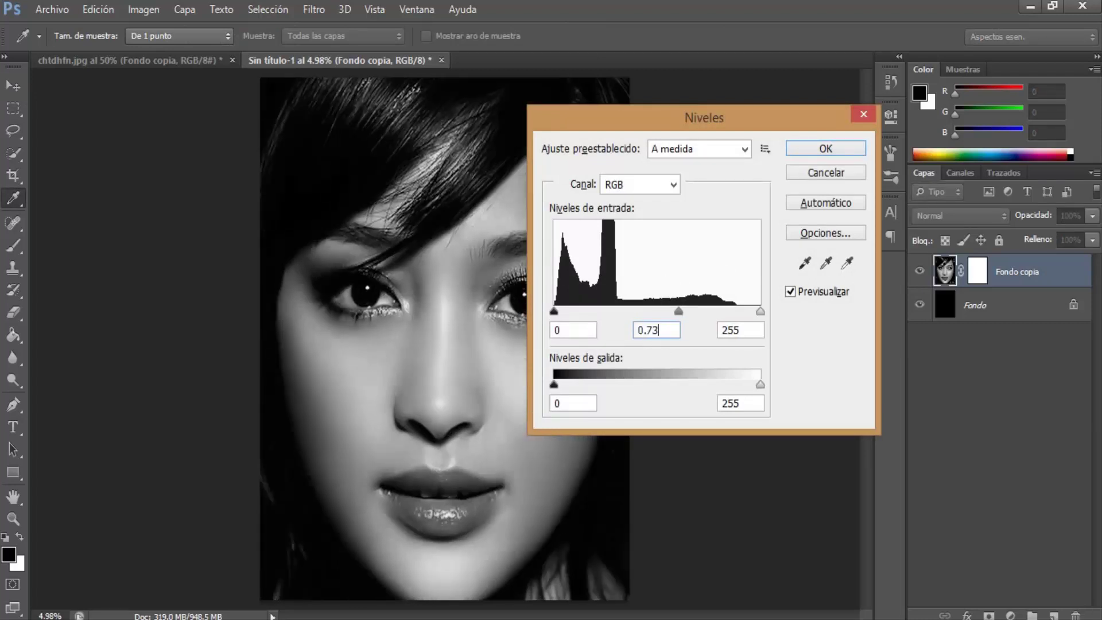
drag(726, 338, 720, 336)
text(24)
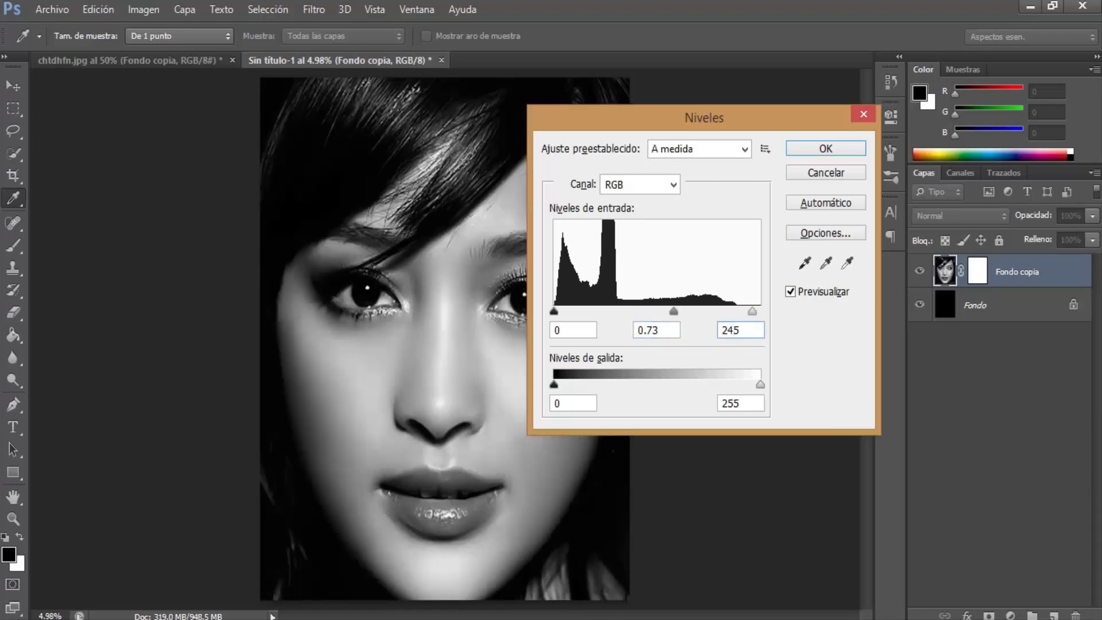
click(805, 150)
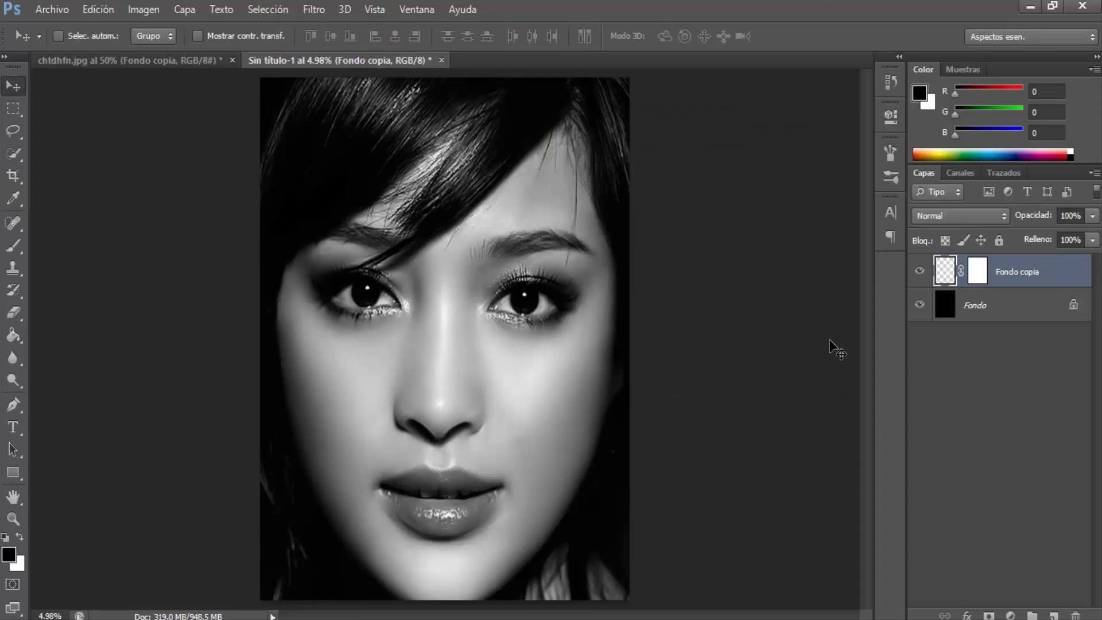
Step: On the Fondo copia layer mask, paint the lower-right hair away with a soft black brush
click(977, 273)
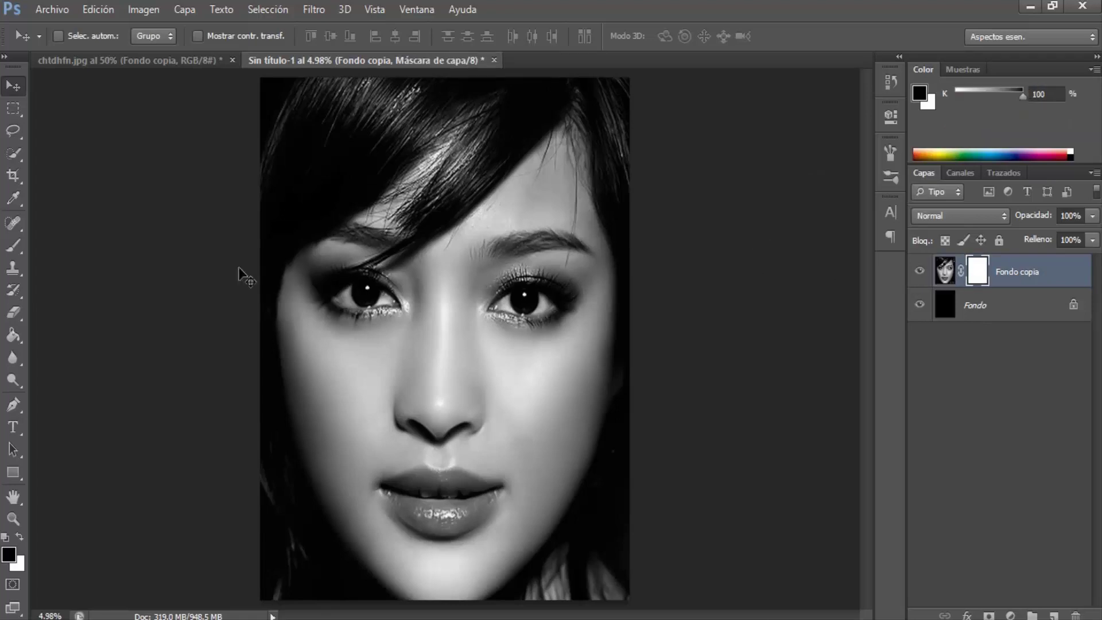
click(17, 246)
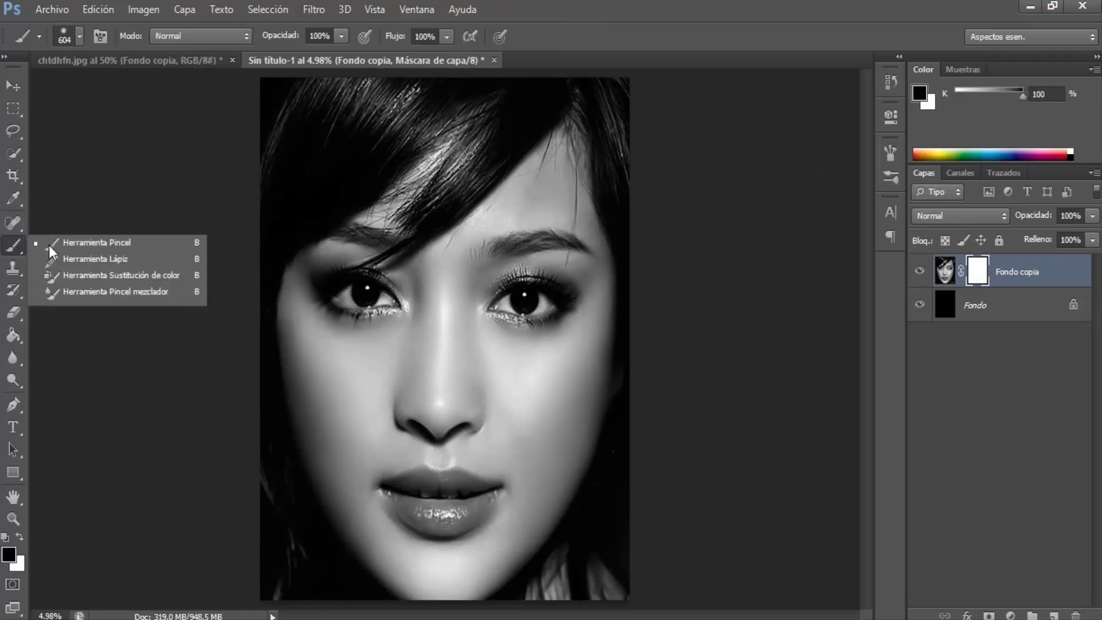
click(87, 243)
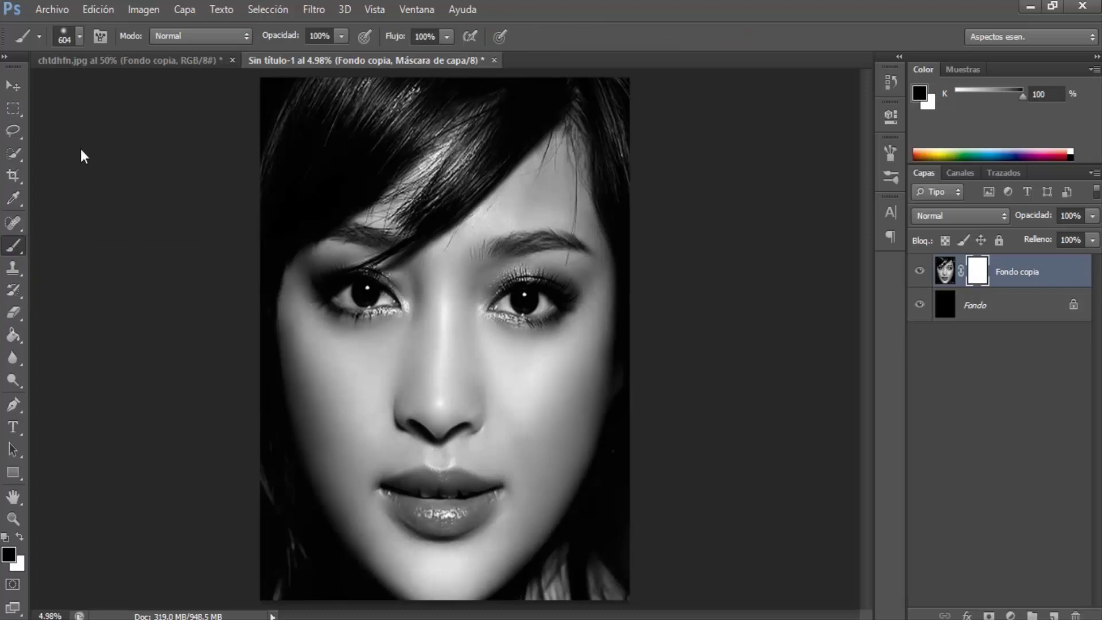
click(79, 38)
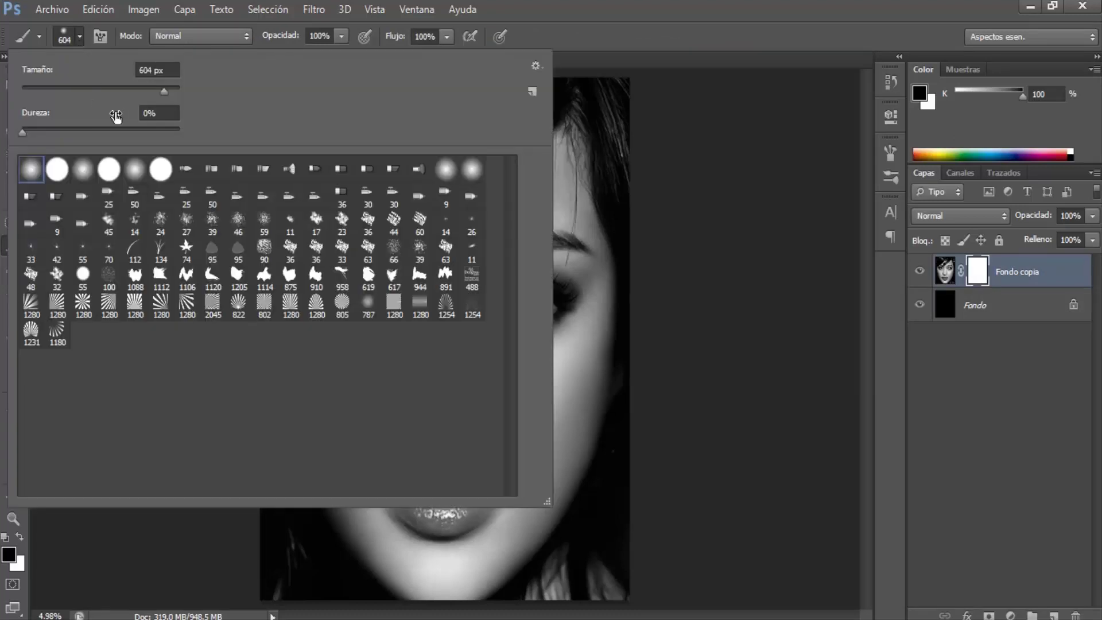
click(145, 112)
key(Return)
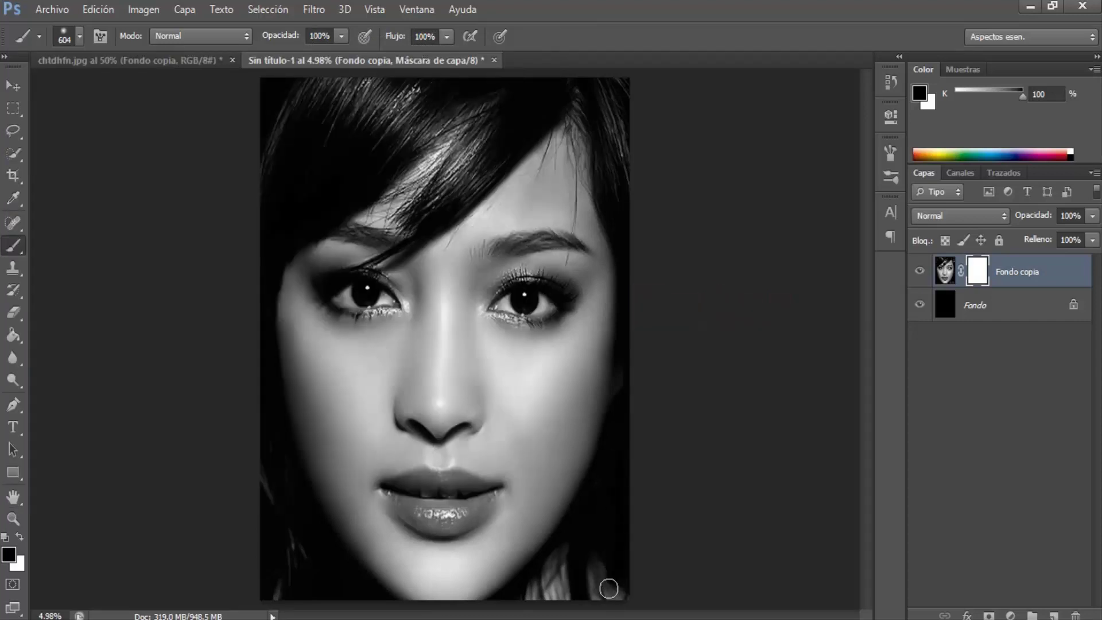
mouse_move(609, 588)
mouse_down()
mouse_move(591, 573)
mouse_move(591, 593)
mouse_move(594, 504)
mouse_up()
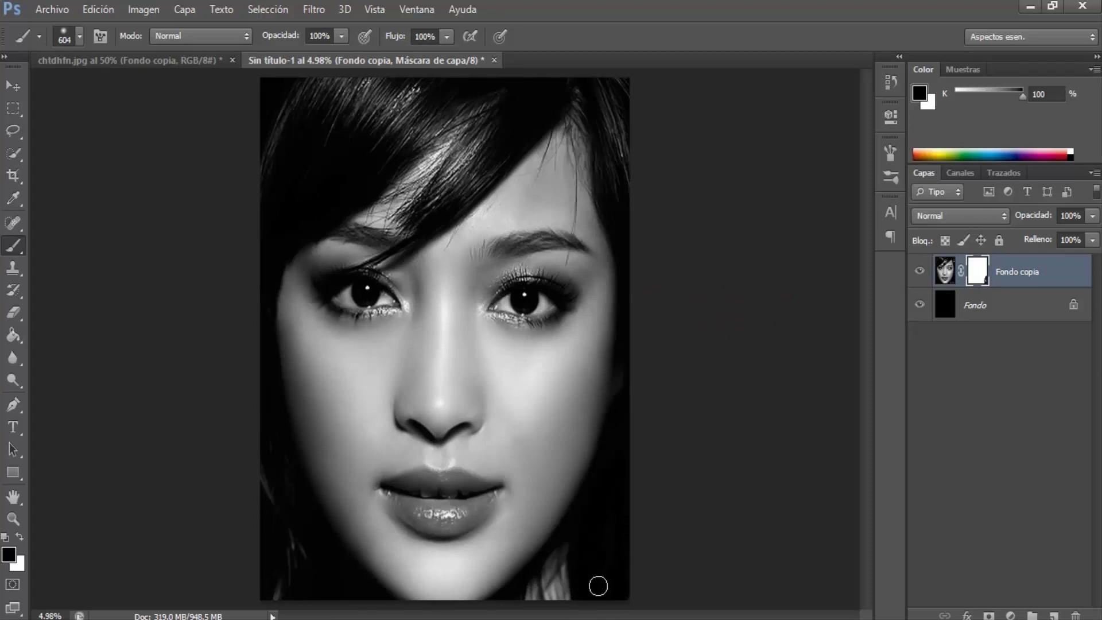
mouse_move(598, 586)
mouse_down()
mouse_move(571, 580)
mouse_move(571, 553)
mouse_move(571, 583)
mouse_move(617, 583)
mouse_move(622, 595)
mouse_up()
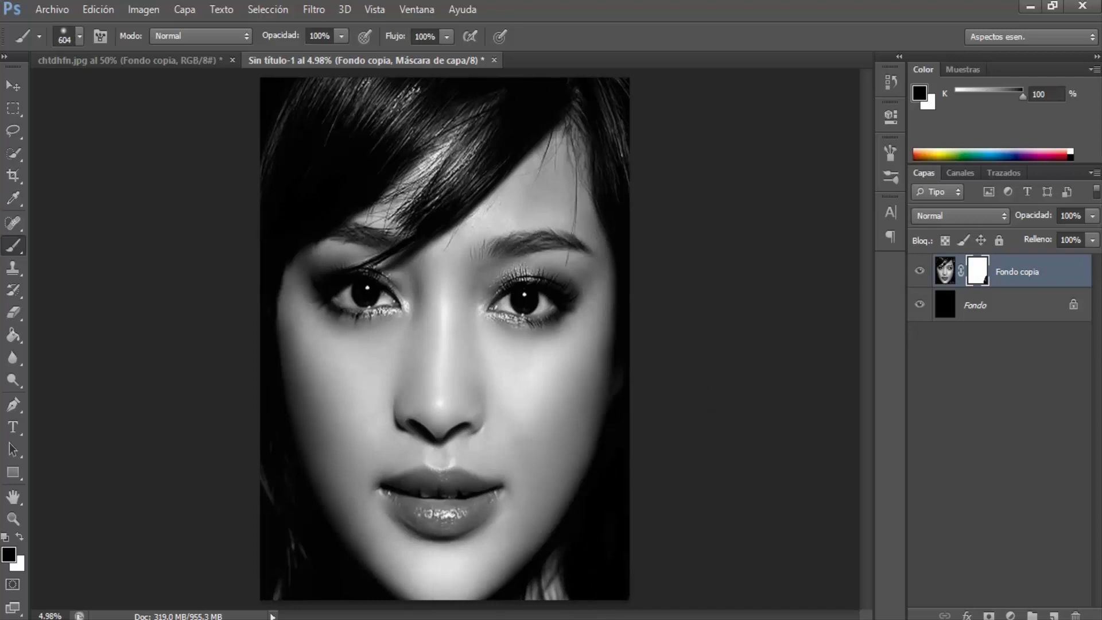
Step: Show the rulers and drag a vertical guide down the centre of the face
click(375, 11)
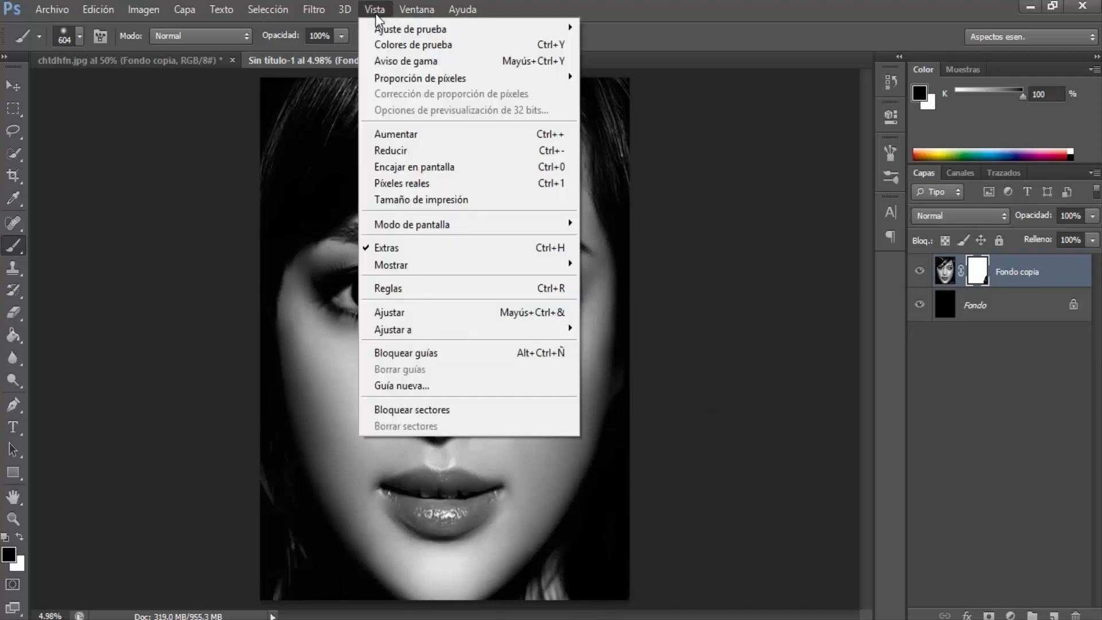
click(394, 289)
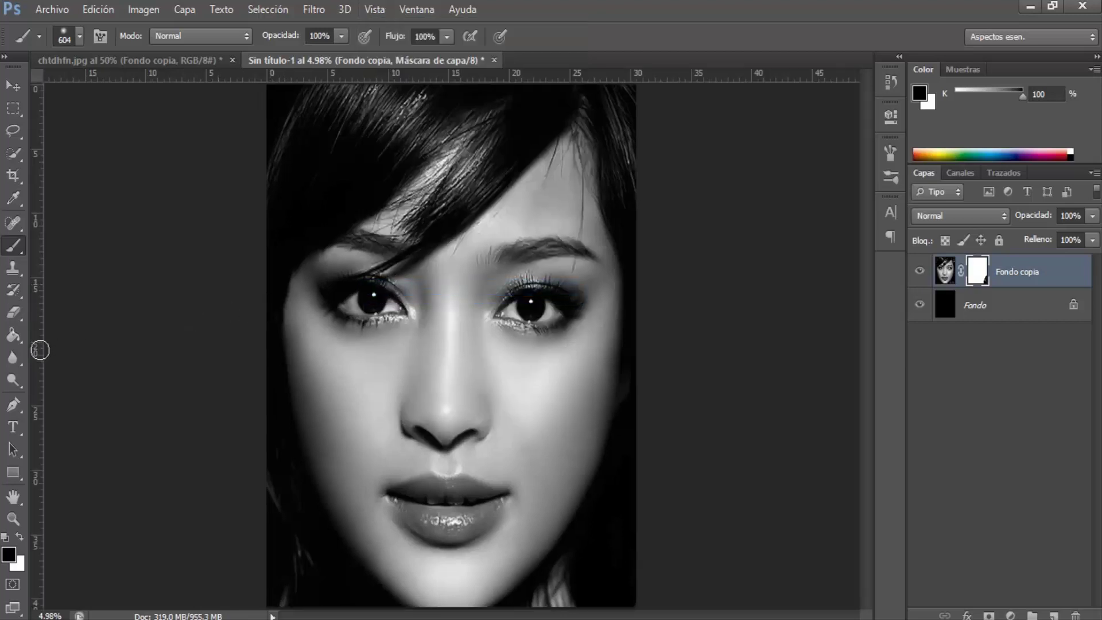
drag(37, 350, 446, 405)
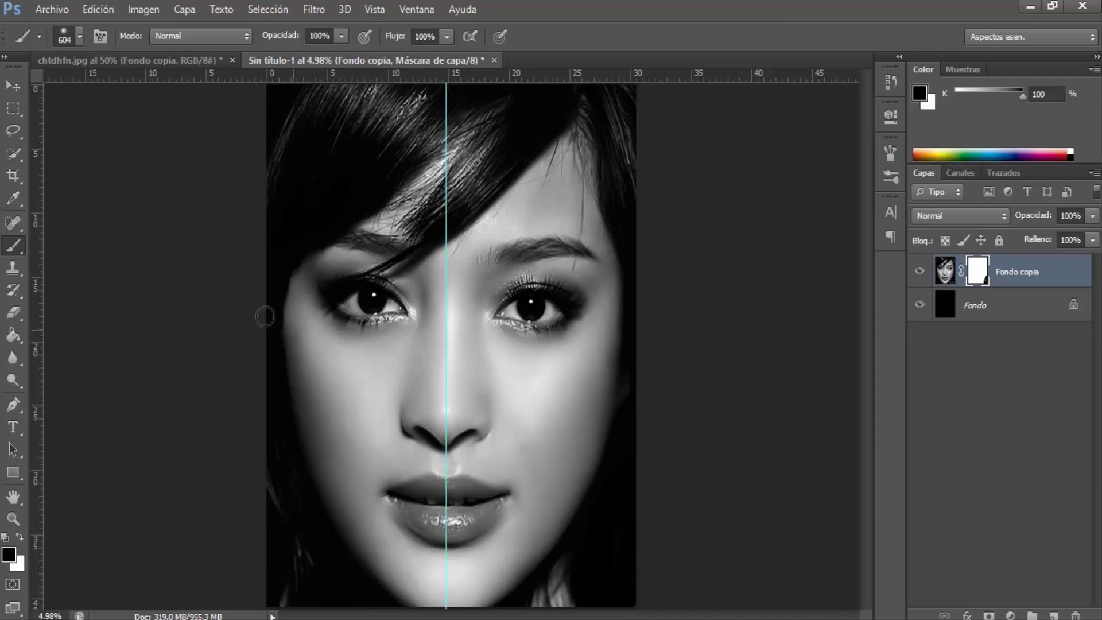
click(17, 111)
click(94, 107)
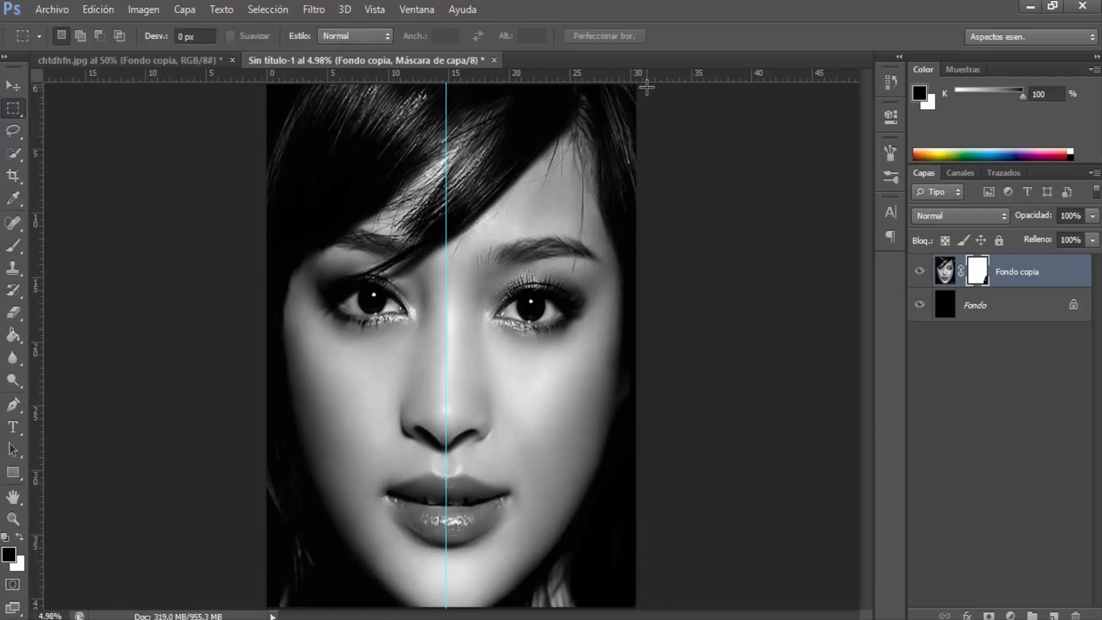
Step: Fill the right-half selection with black on a new layer, then deselect and hide the guide
mouse_move(646, 86)
mouse_down()
mouse_move(448, 548)
mouse_move(448, 616)
mouse_up()
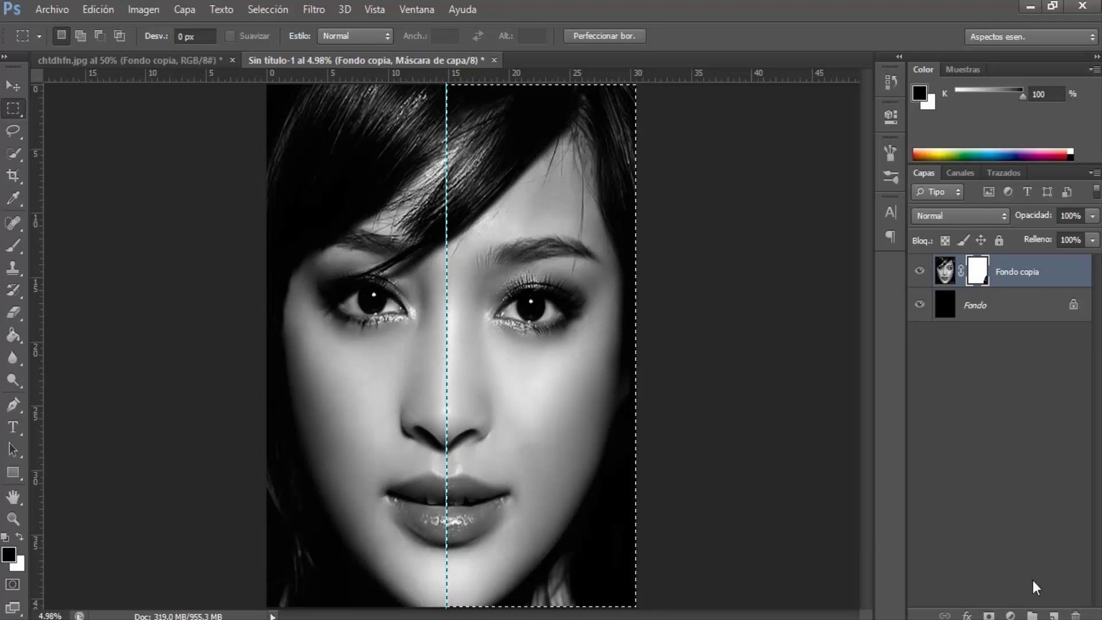
click(1054, 615)
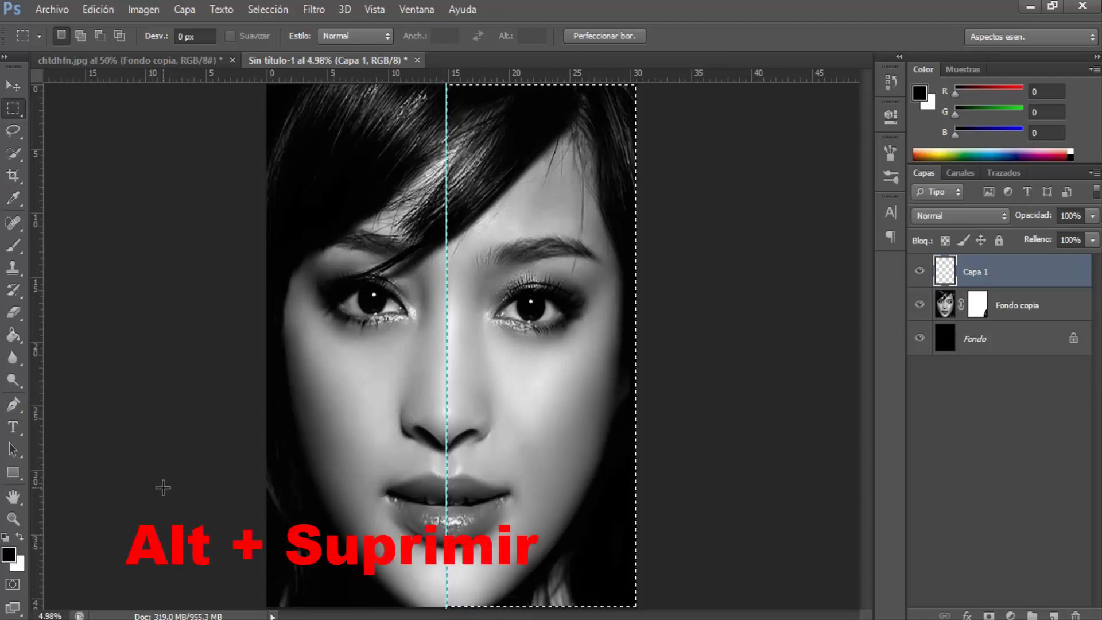
key(alt+Delete)
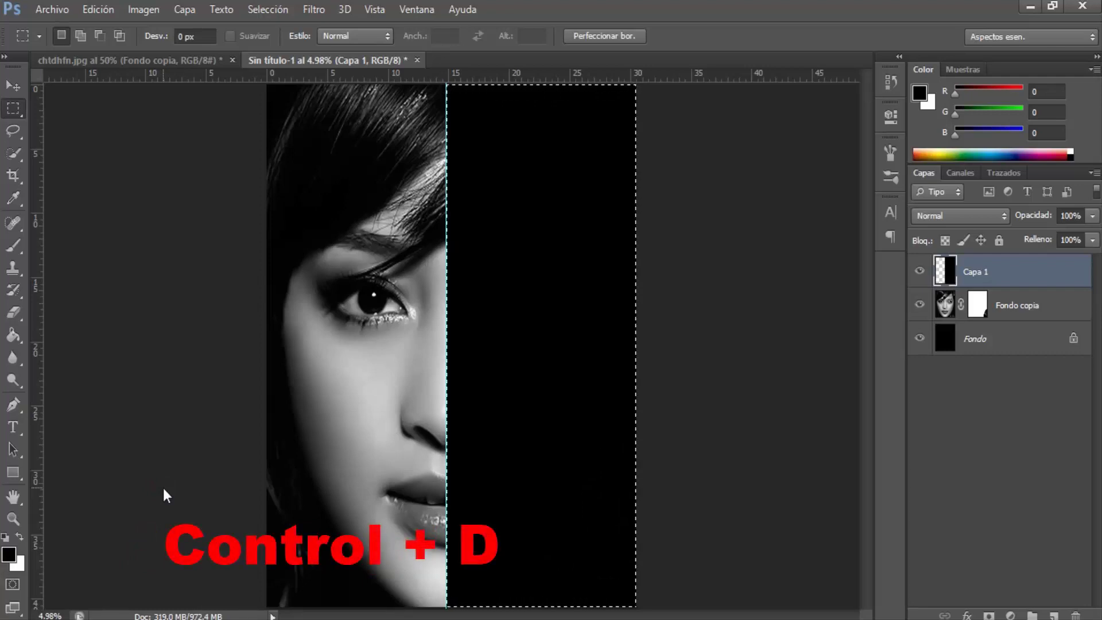
key(ctrl+d)
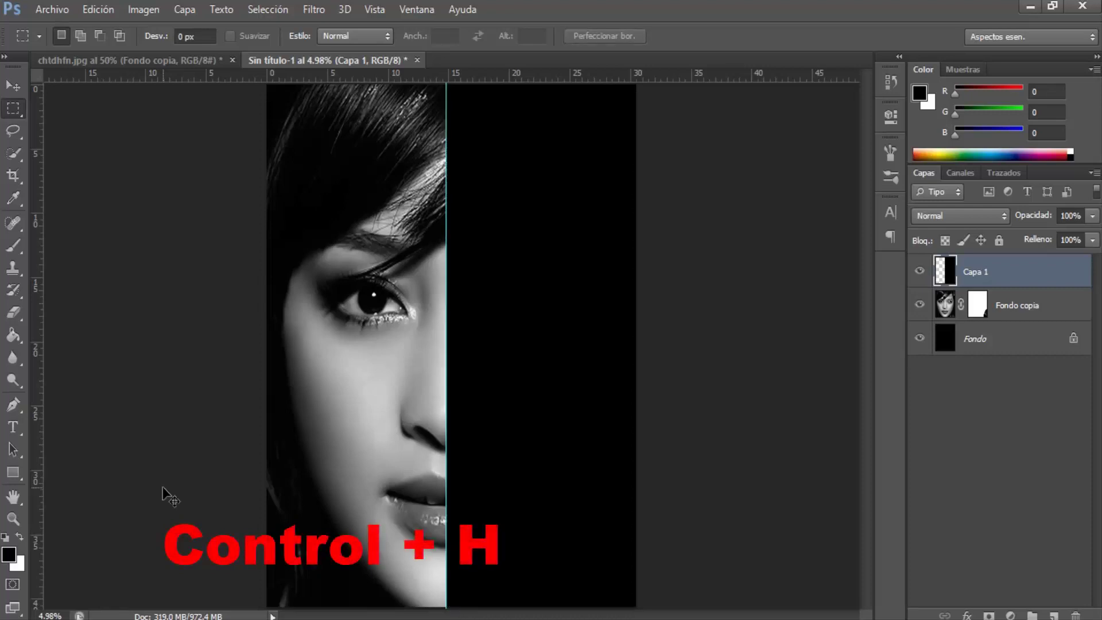
key(ctrl+h)
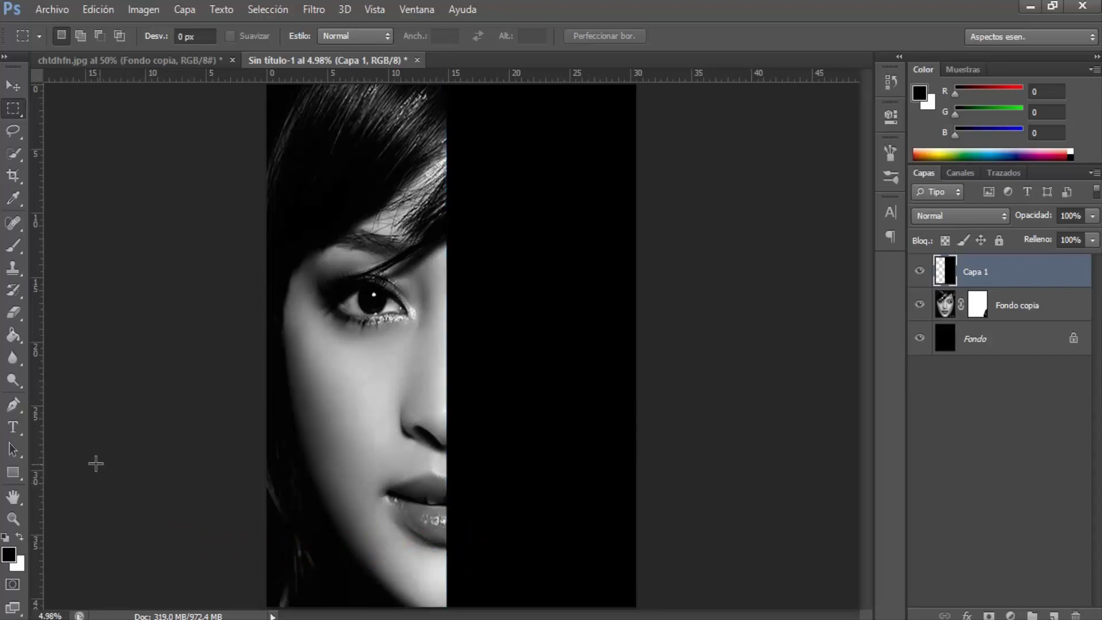
Step: Choose the Horizontal Type tool with American Captain font at 100 pt
click(17, 426)
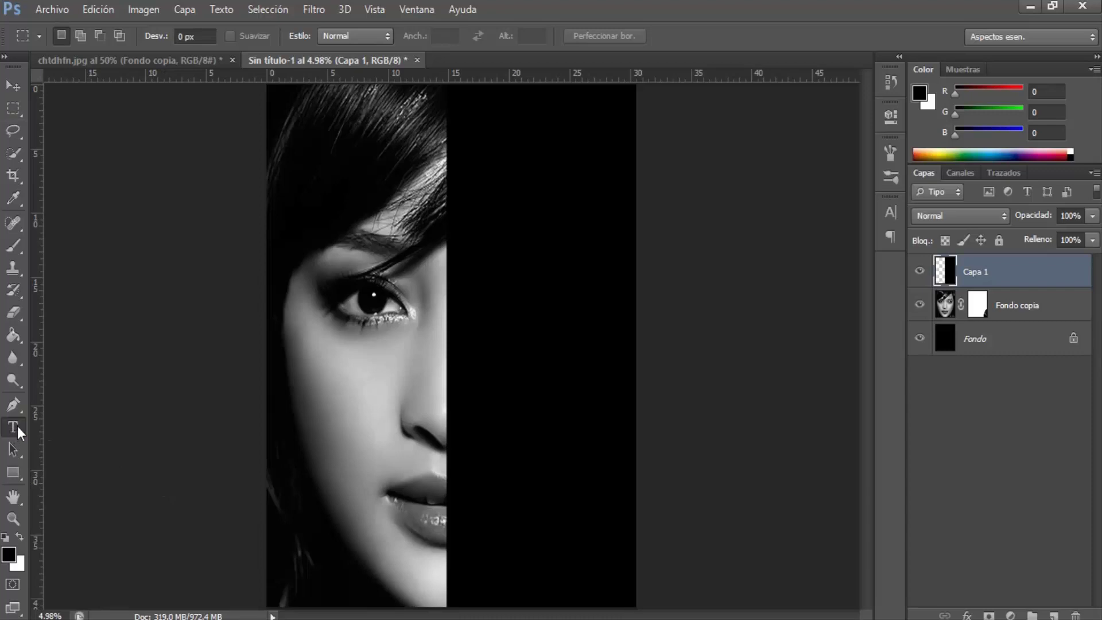
click(88, 426)
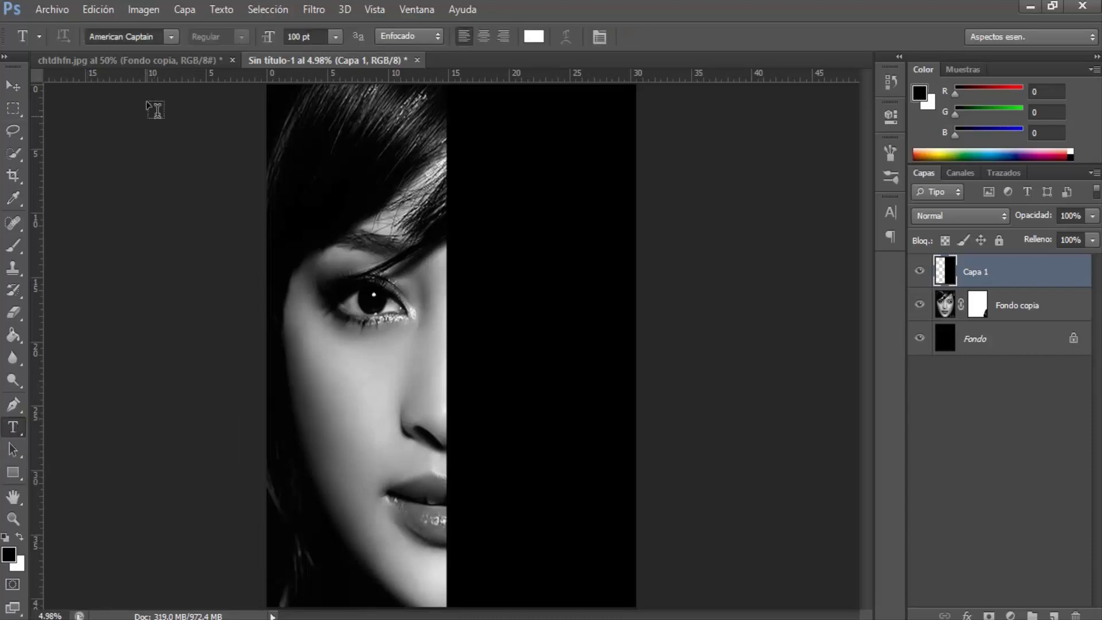
click(167, 35)
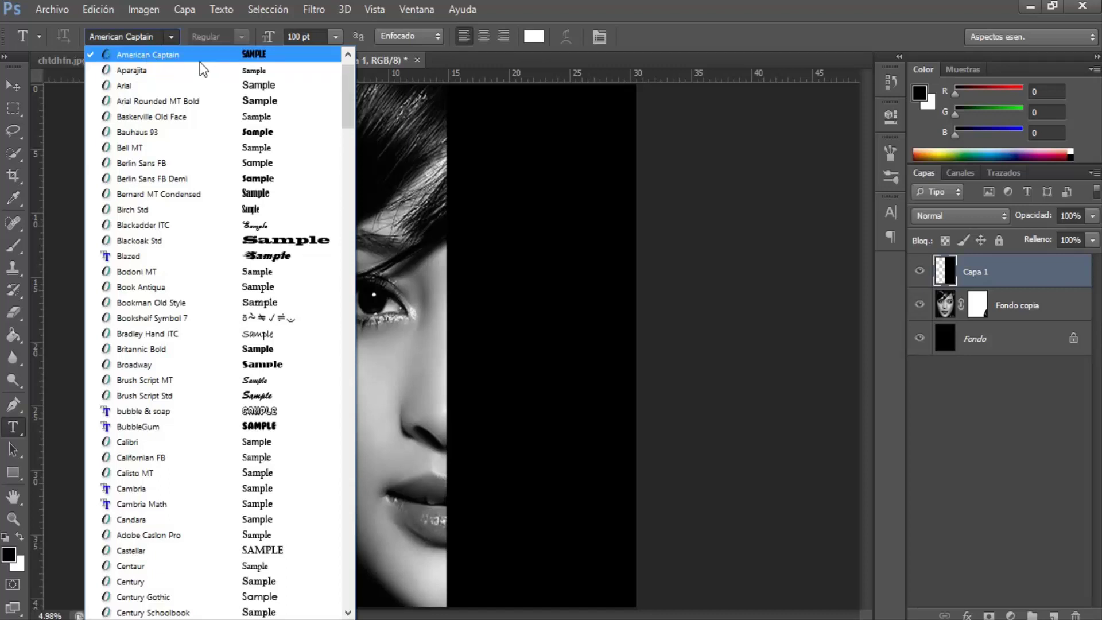
click(157, 52)
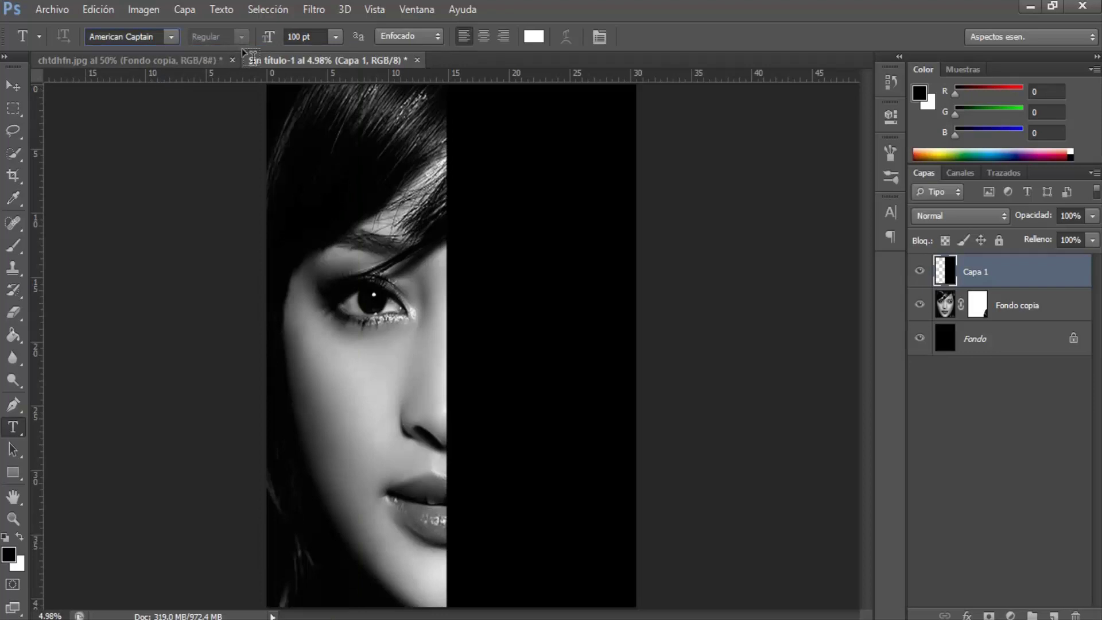
click(314, 38)
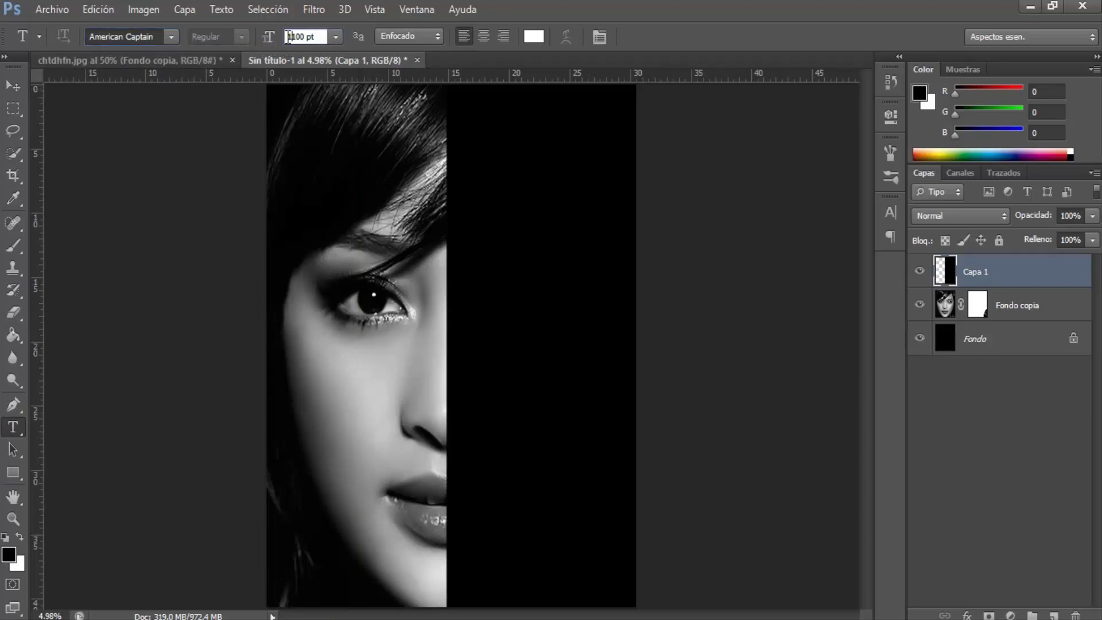
drag(324, 37, 287, 36)
text(1)
text(0)
Step: Set the text anti-aliasing to sharp and the text colour to pure white
click(412, 37)
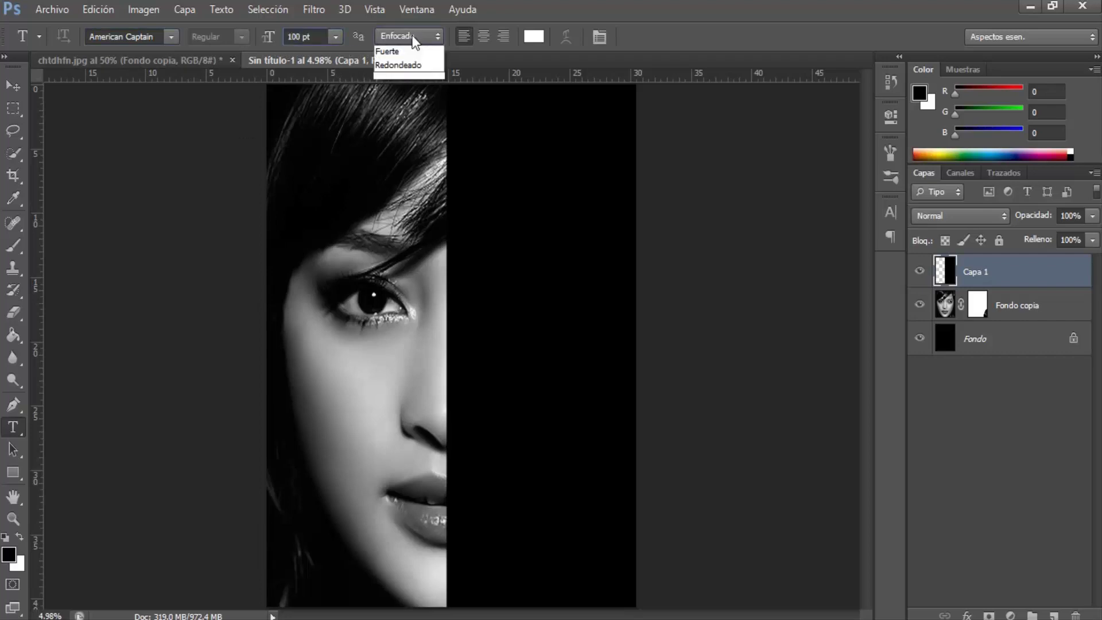
click(392, 67)
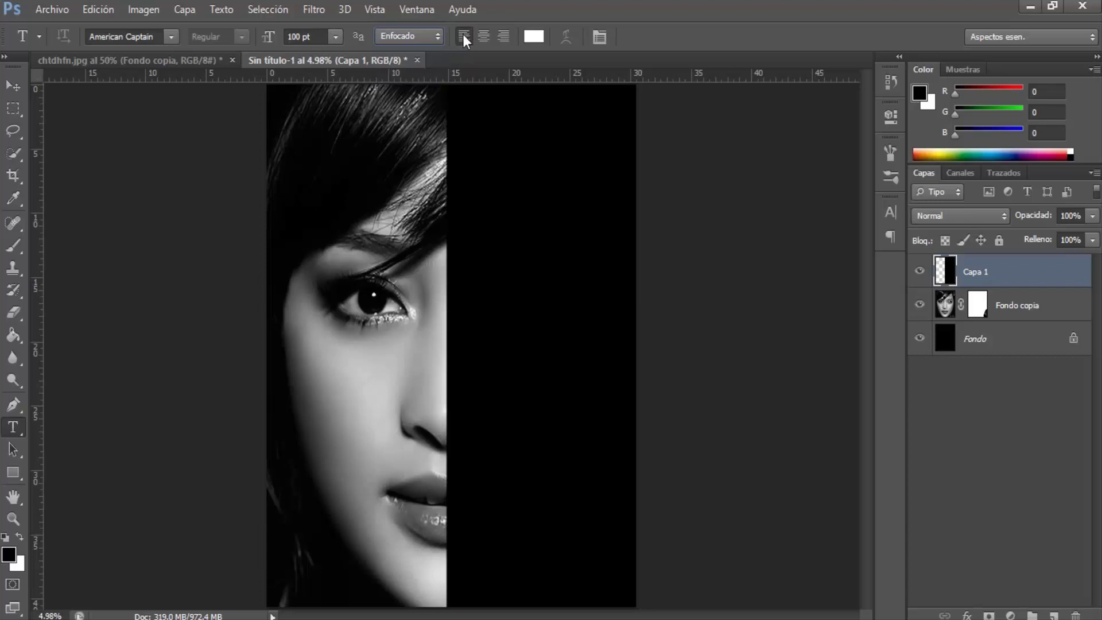
click(528, 36)
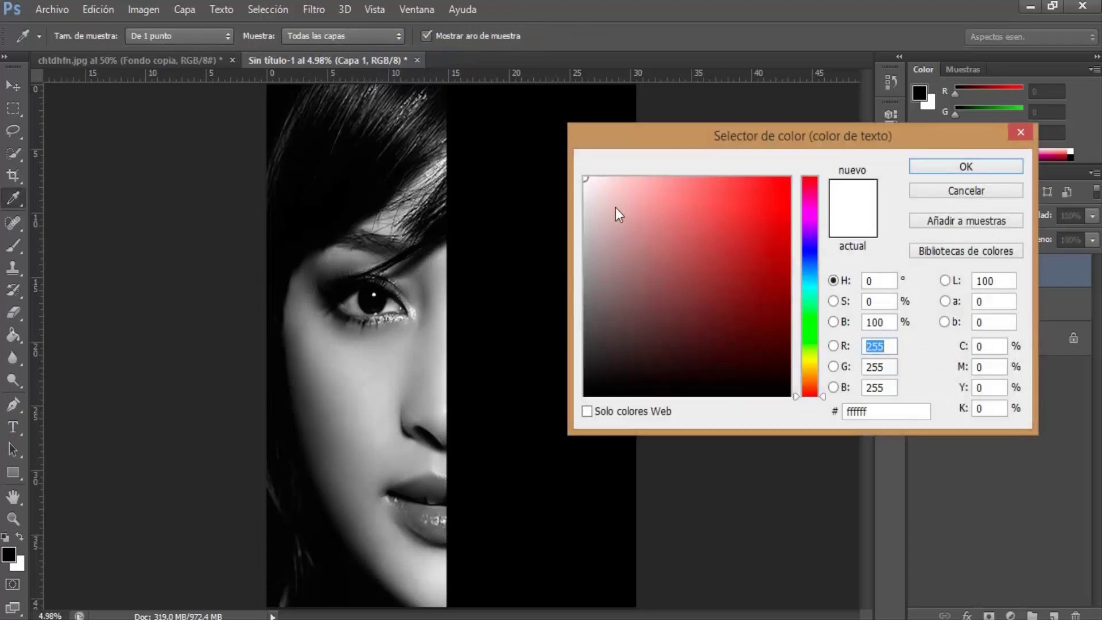
drag(615, 211, 560, 156)
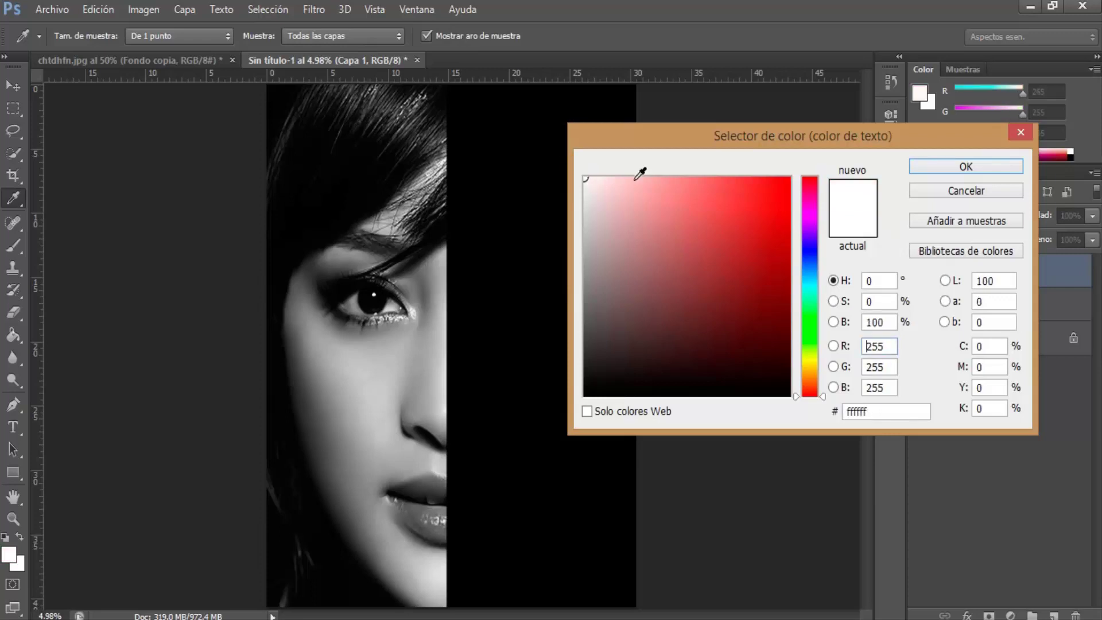
click(934, 167)
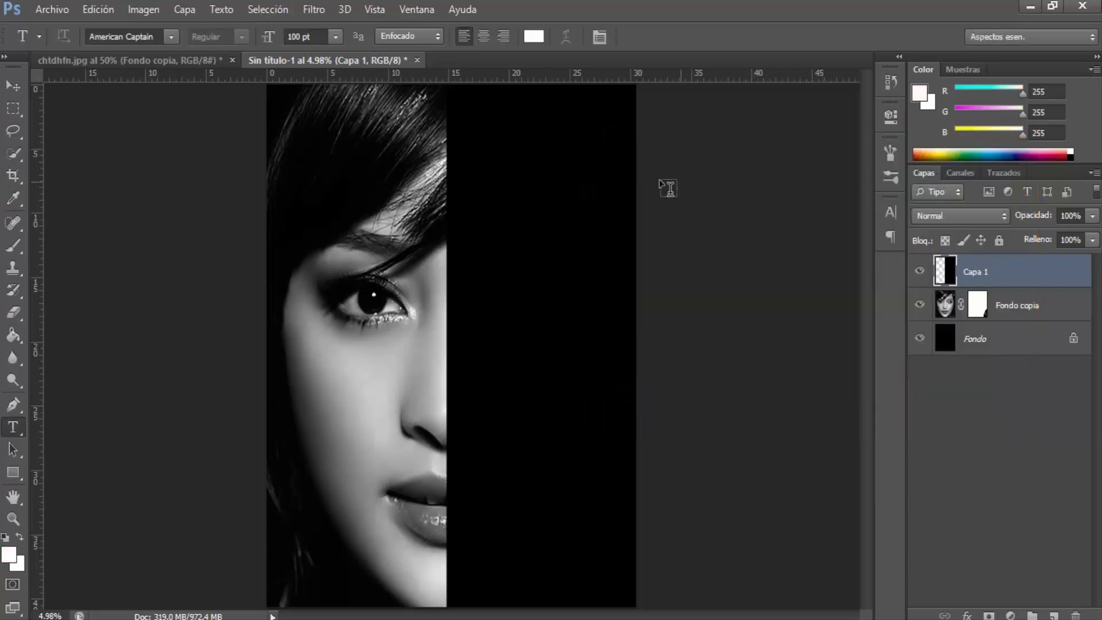
Step: Start a text box atop the black half, type 2015 and paste the remaining stacked lines
click(460, 136)
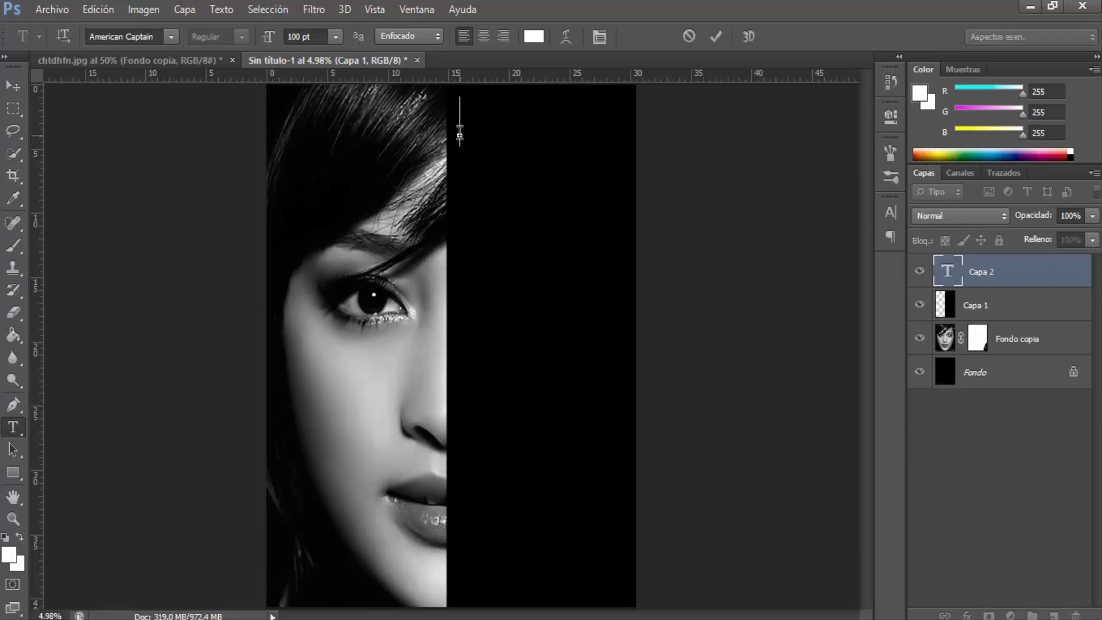
text(20)
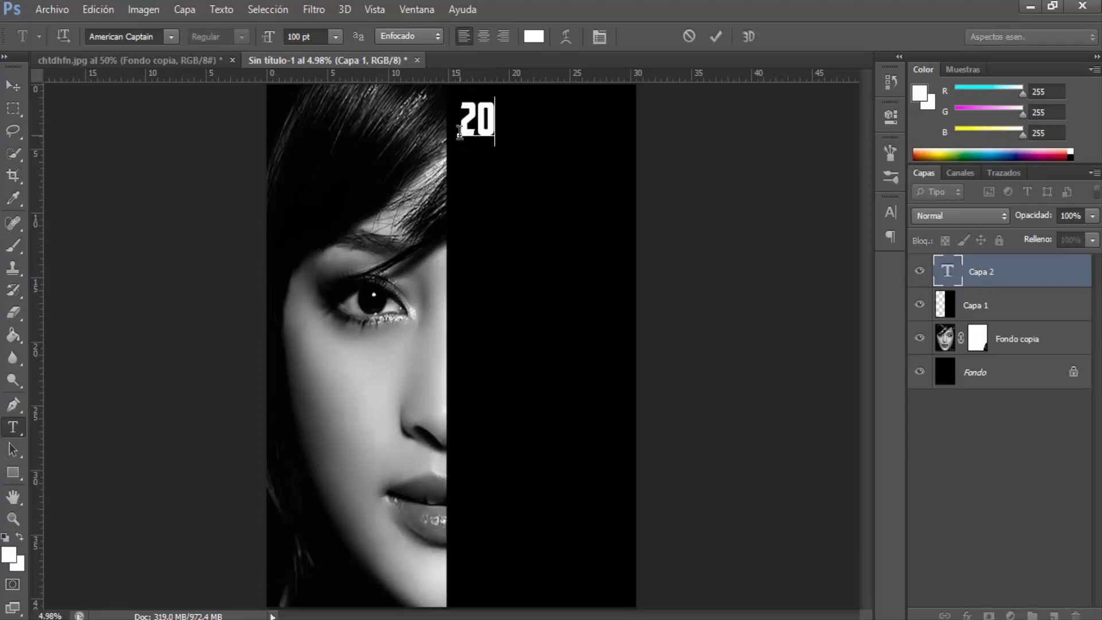
text(15)
key(ctrl+v)
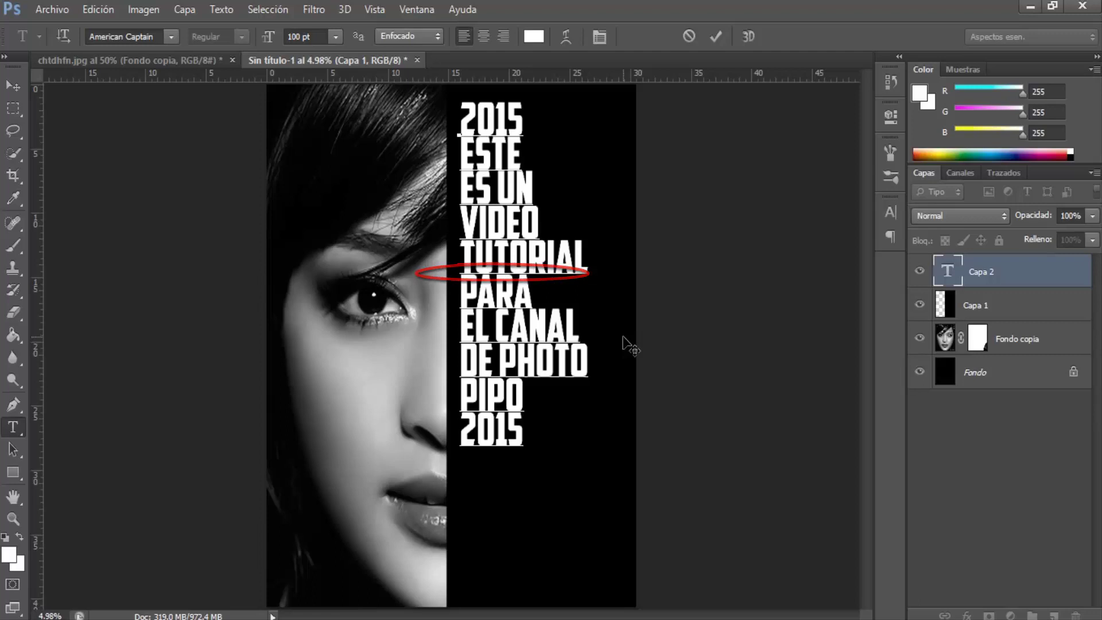
Step: Select all the stacked text, tighten its leading to about 76 pt in the Character panel, and commit
click(418, 13)
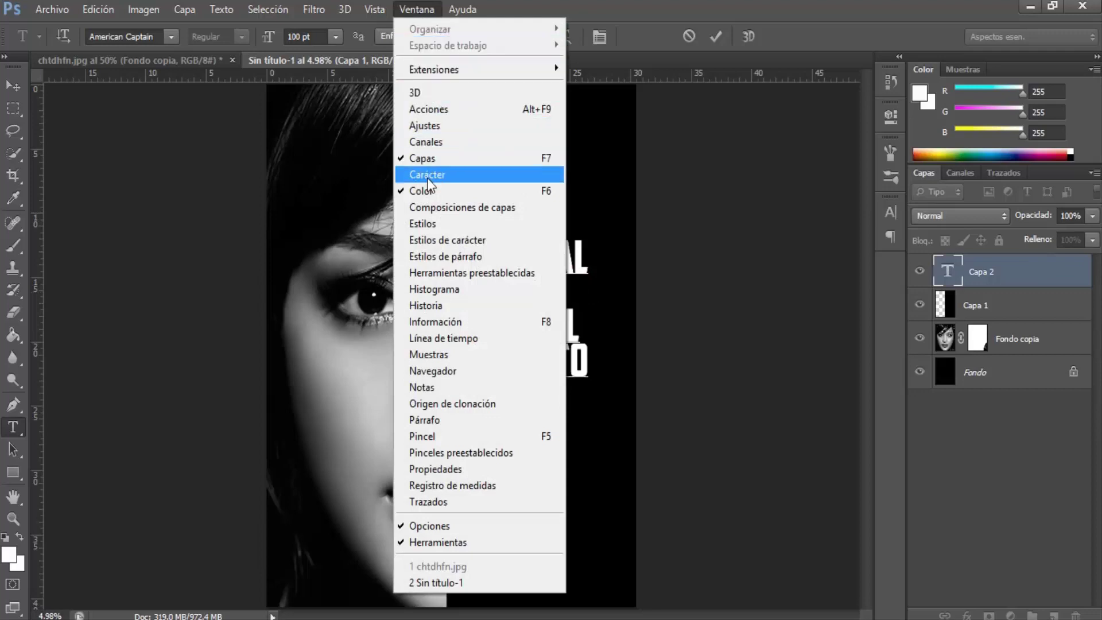
click(435, 179)
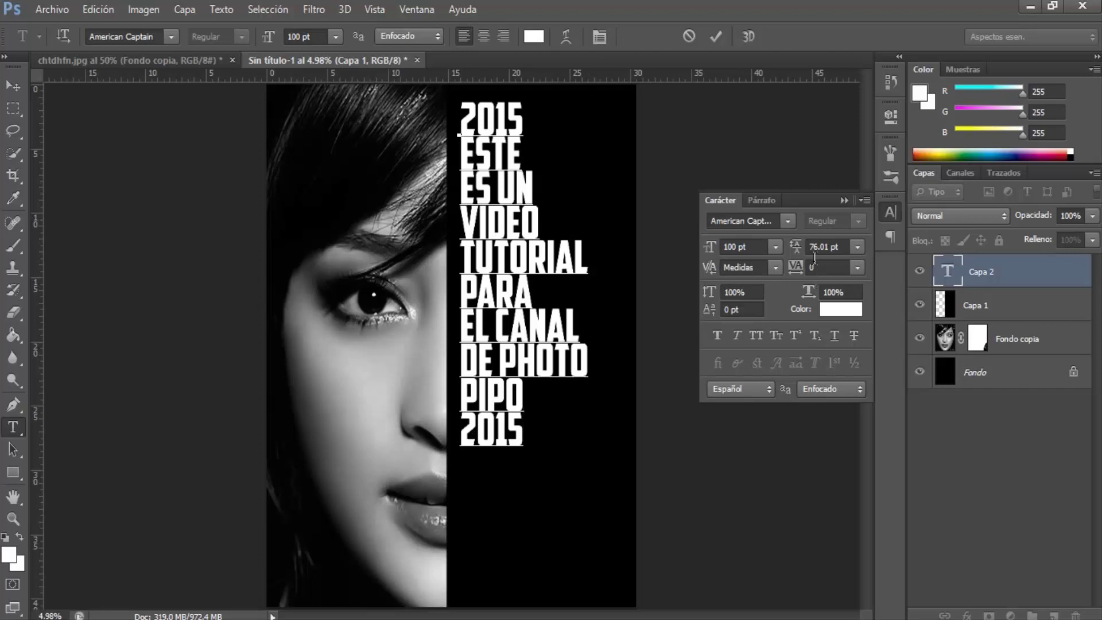
scroll(810, 250, up, 1)
mouse_move(525, 444)
mouse_down()
mouse_move(495, 368)
mouse_move(477, 197)
mouse_up()
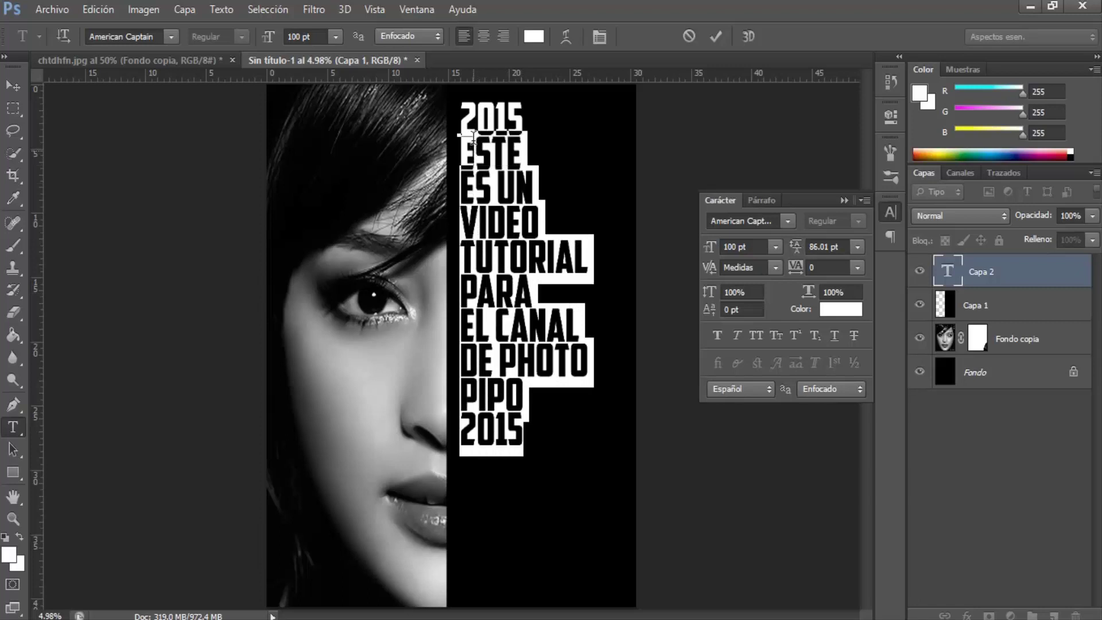
drag(476, 198, 467, 116)
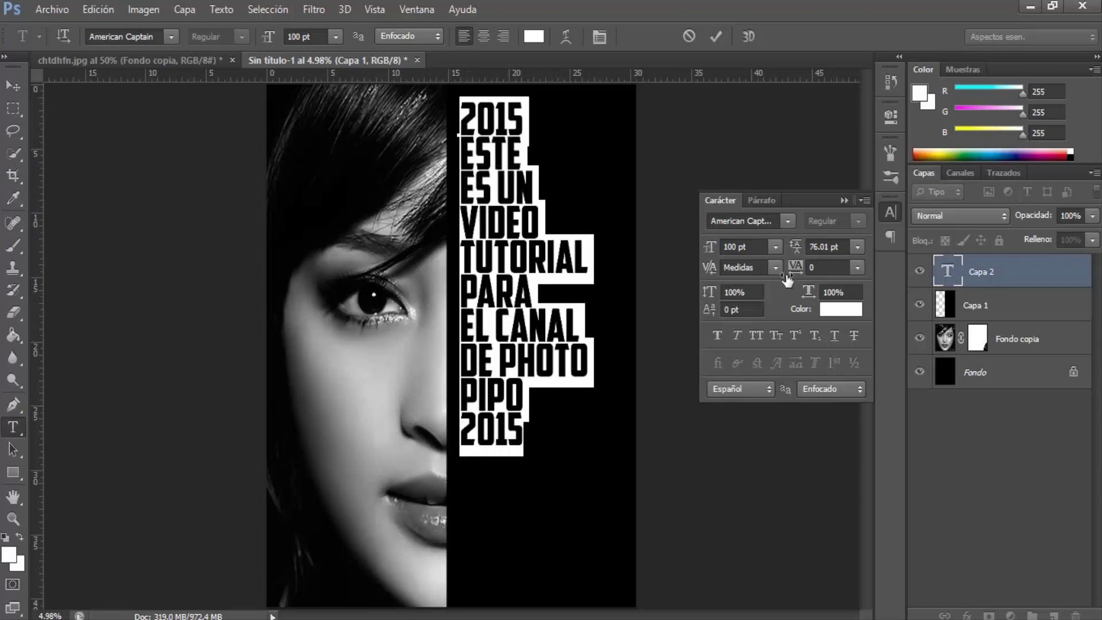
drag(799, 250, 796, 246)
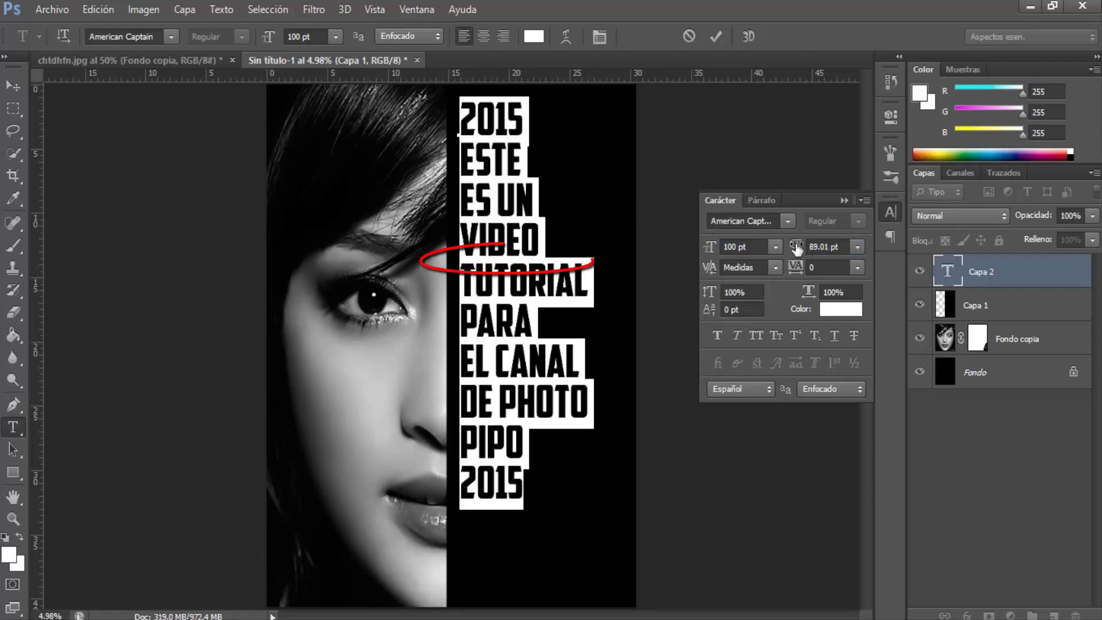
drag(796, 246, 785, 248)
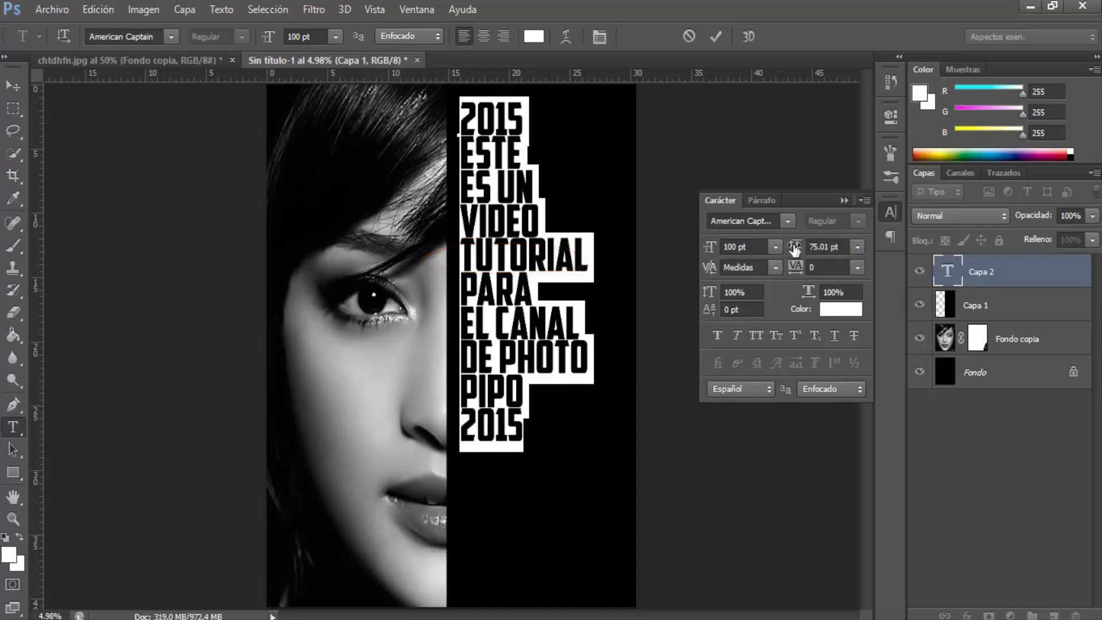
drag(794, 247, 793, 248)
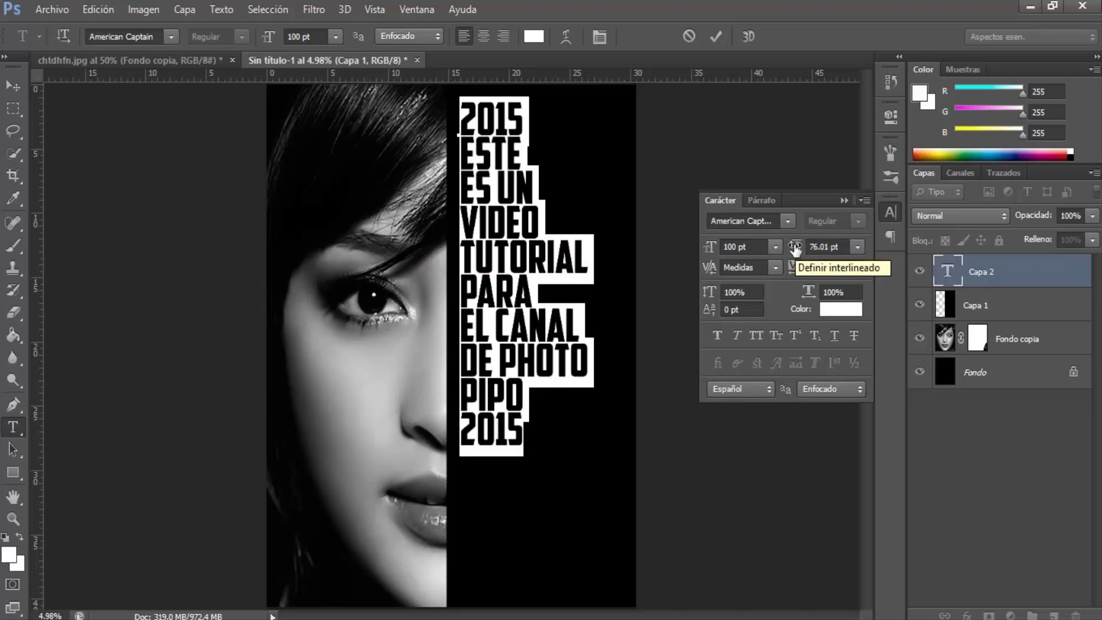
click(843, 201)
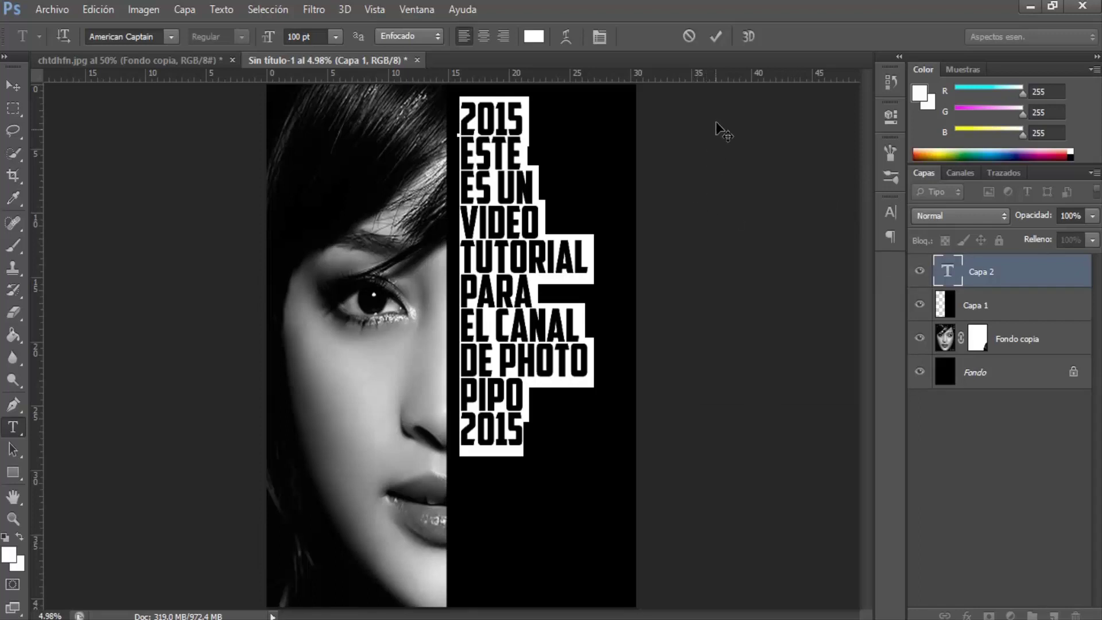
click(714, 39)
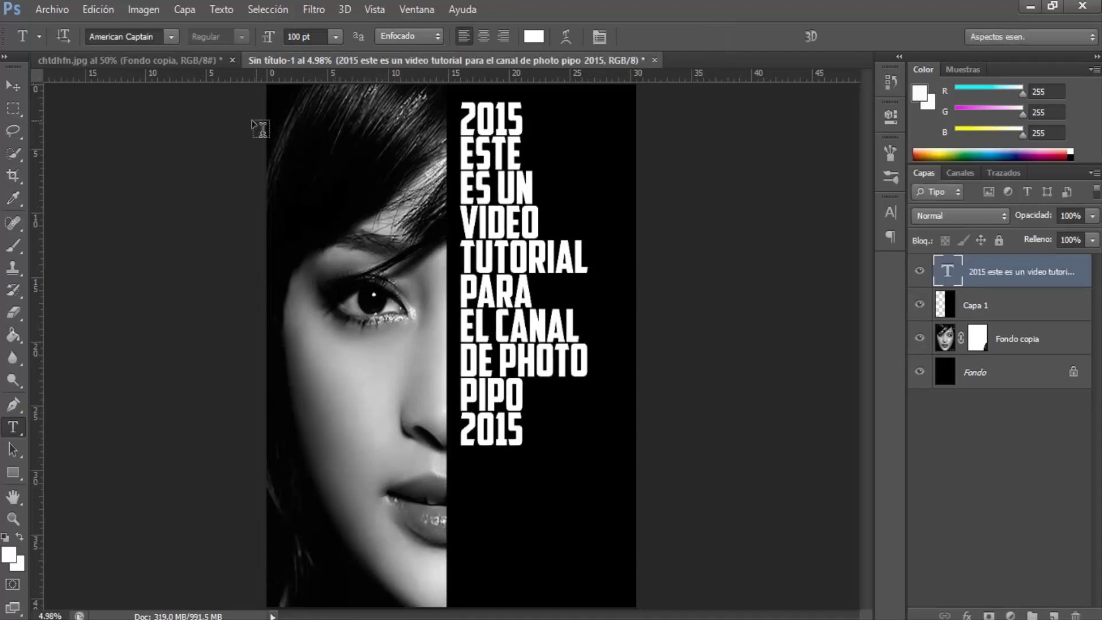
Step: Move the text block down-left, scale it up to 132%, and load its letters as a selection
click(12, 86)
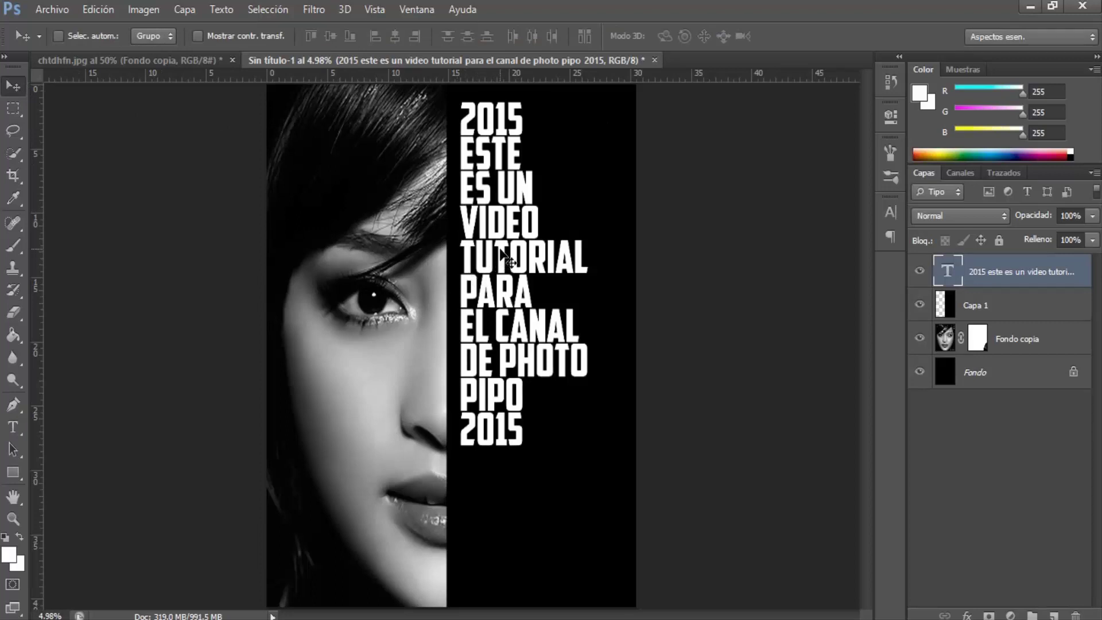
drag(501, 251, 488, 274)
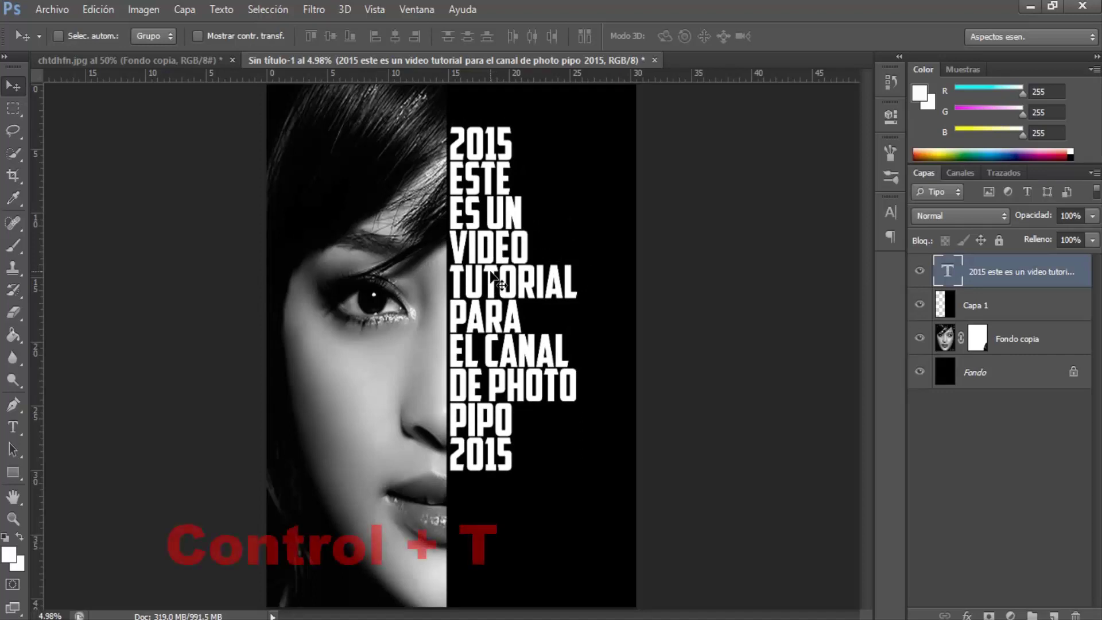
key(ctrl+t)
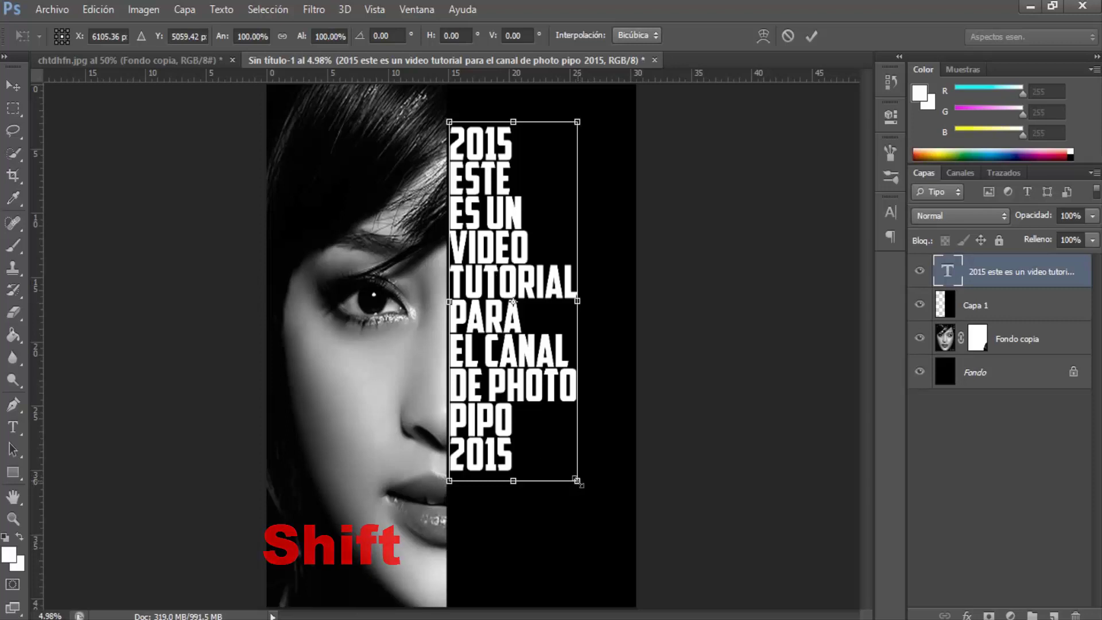
drag(579, 483, 624, 594)
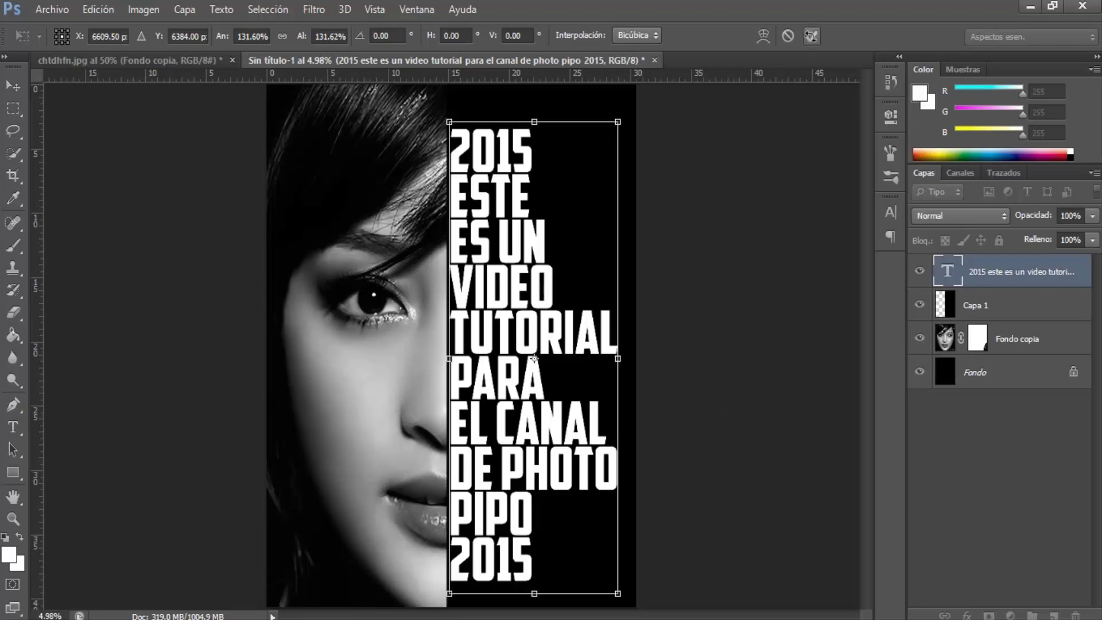
click(811, 36)
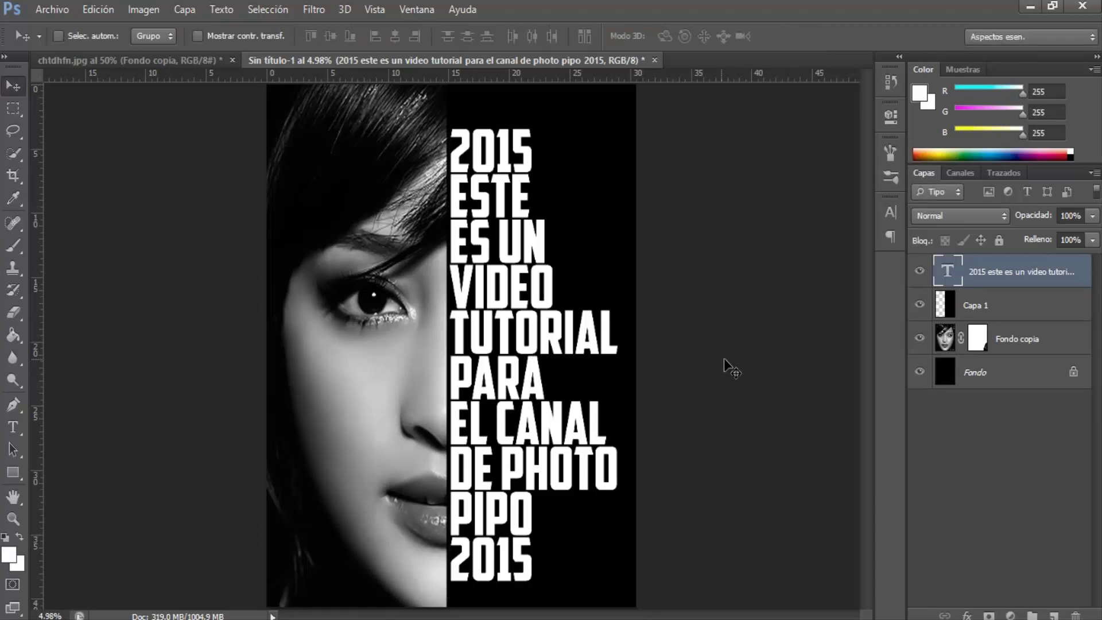
ctrl+click(948, 275)
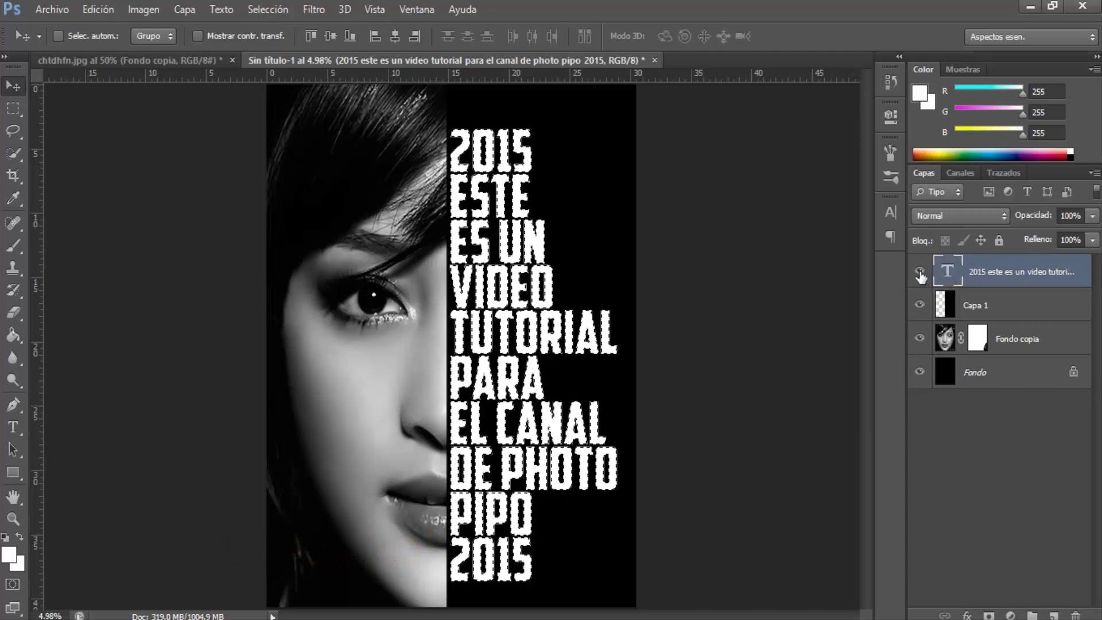
Step: Hide the text layer, delete the letter shapes from the black Capa 1 layer, and deselect
click(919, 273)
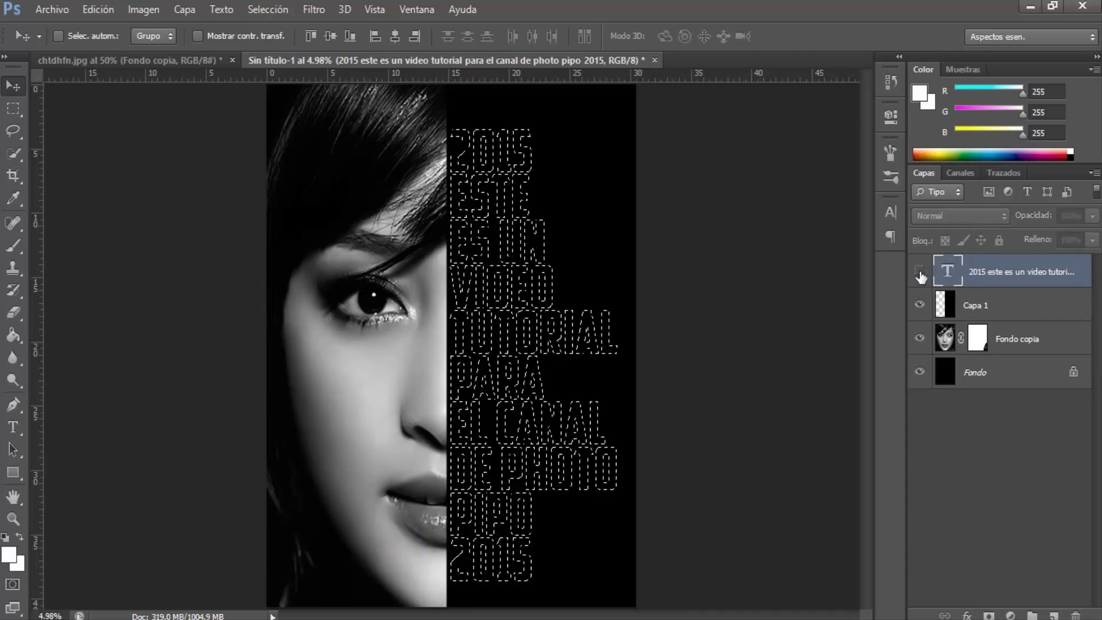
click(951, 309)
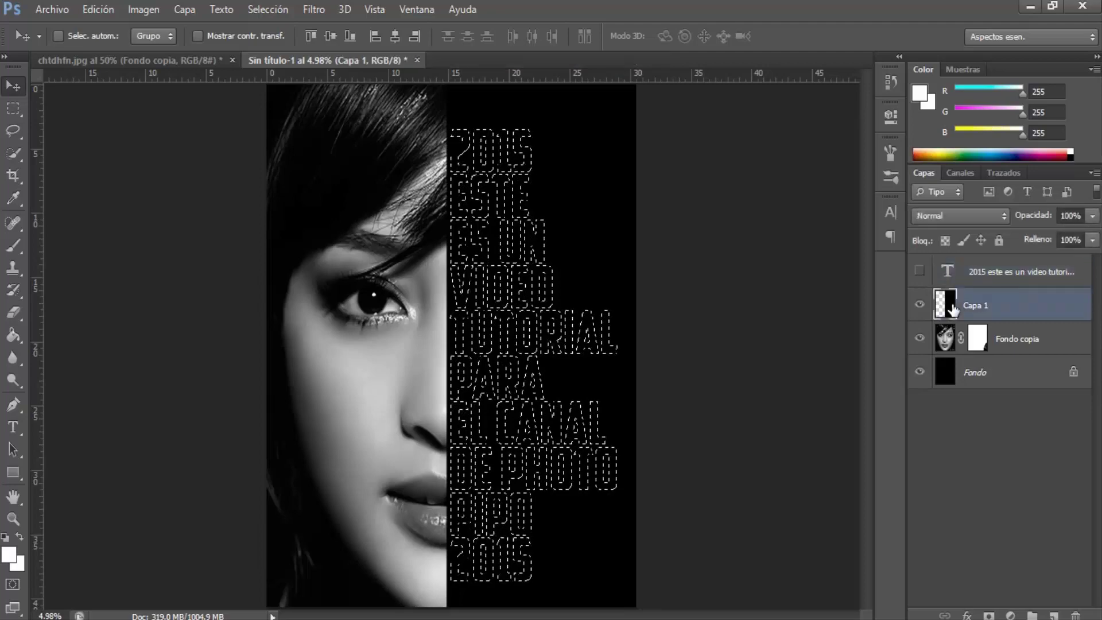
key(Delete)
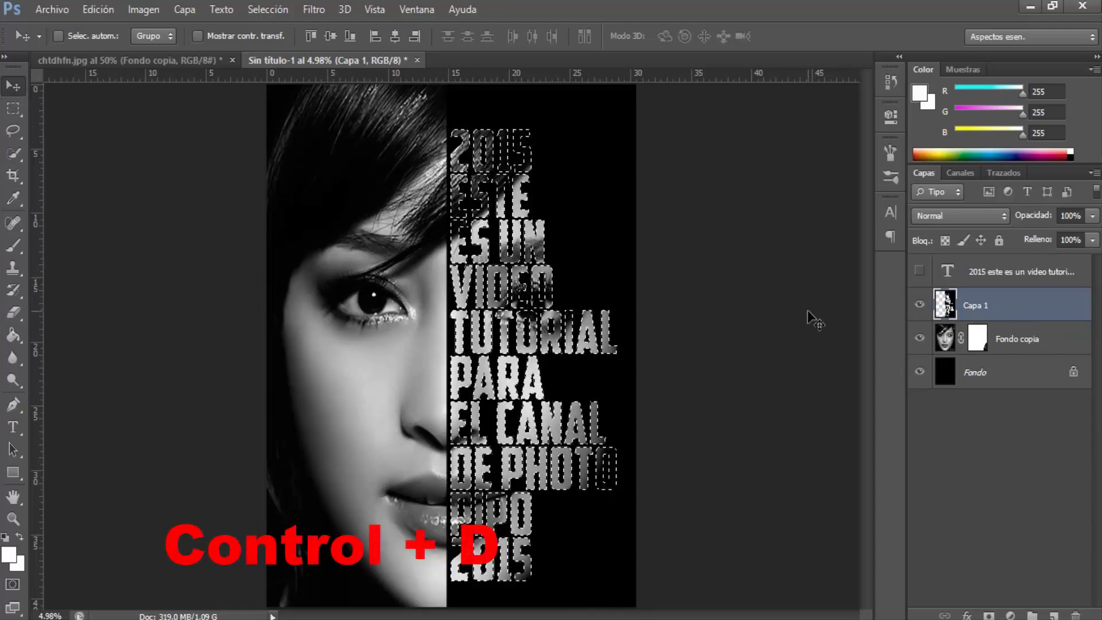
key(ctrl+d)
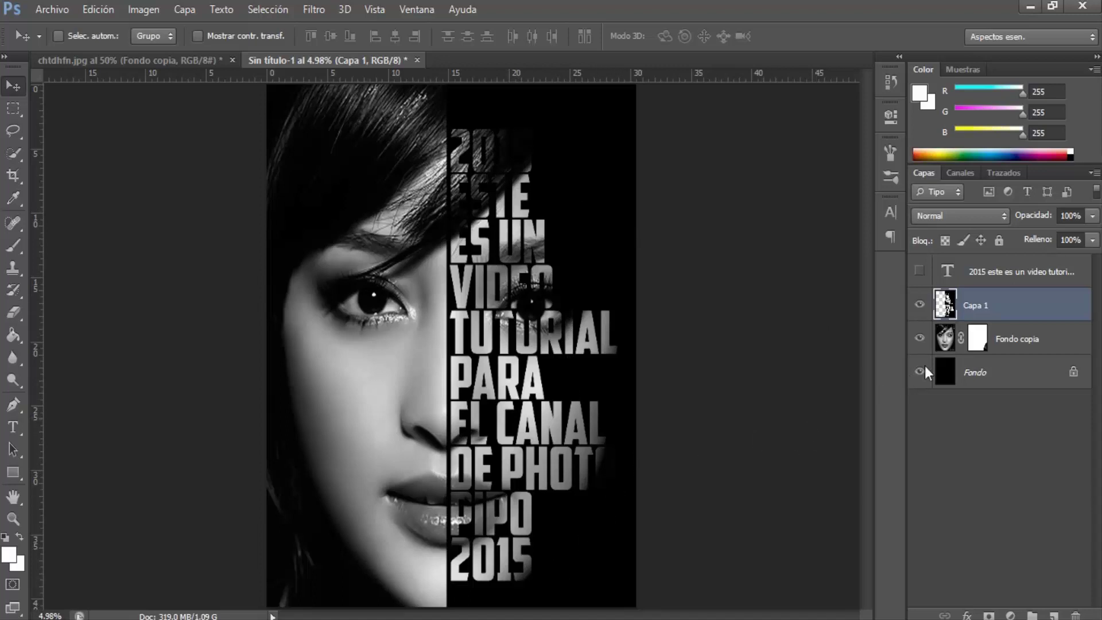
Step: On the Fondo copia layer, set up the Dodge tool limited to Shadows
click(946, 343)
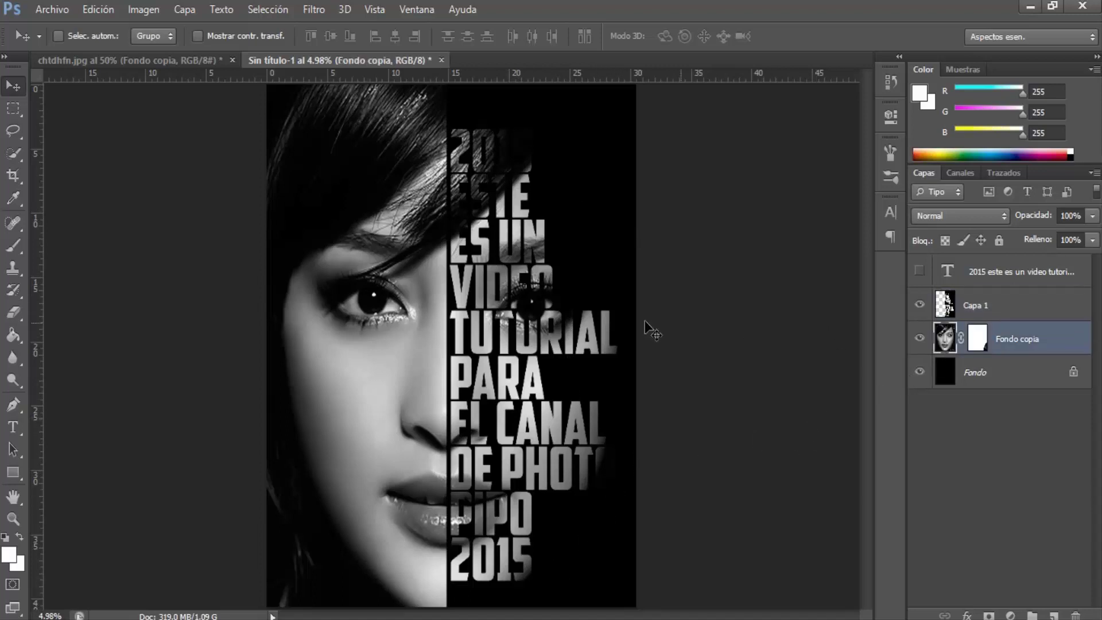
click(12, 380)
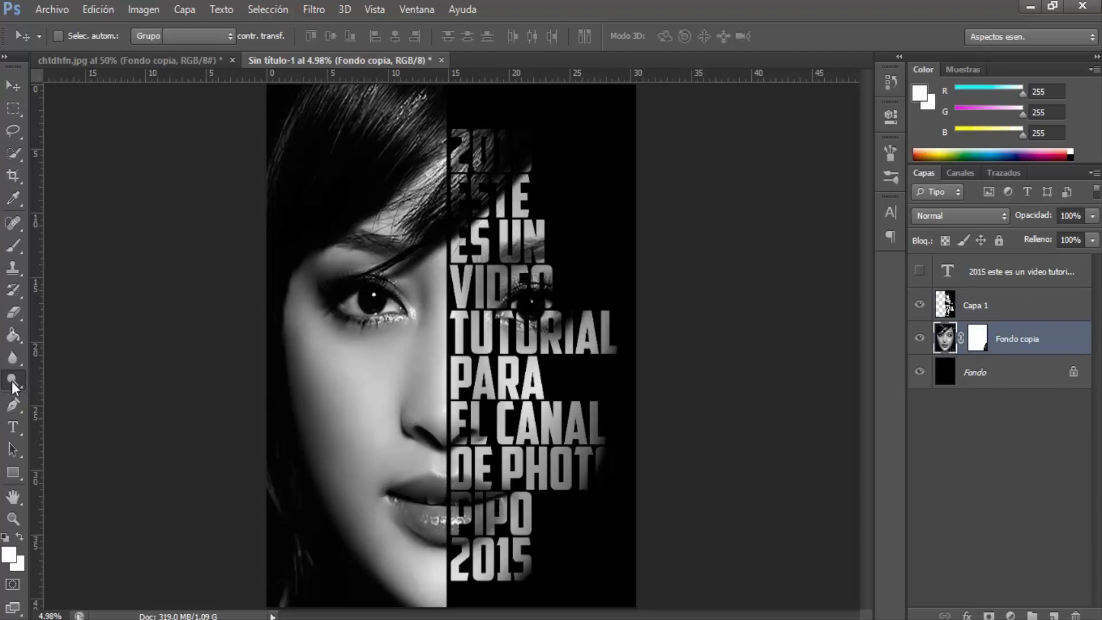
click(102, 376)
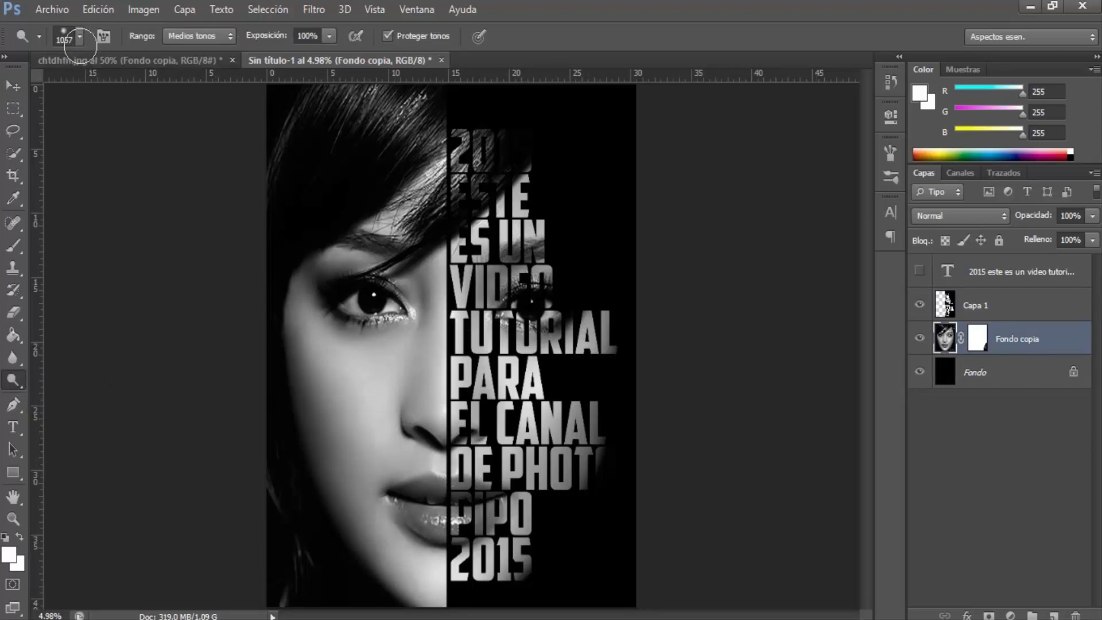
click(80, 39)
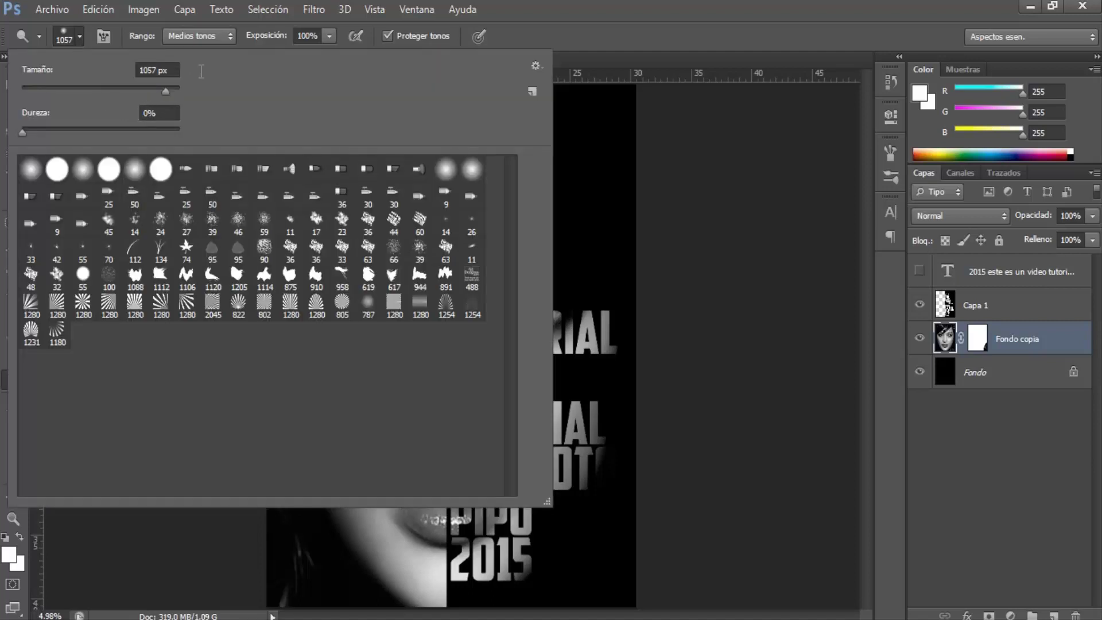
click(220, 37)
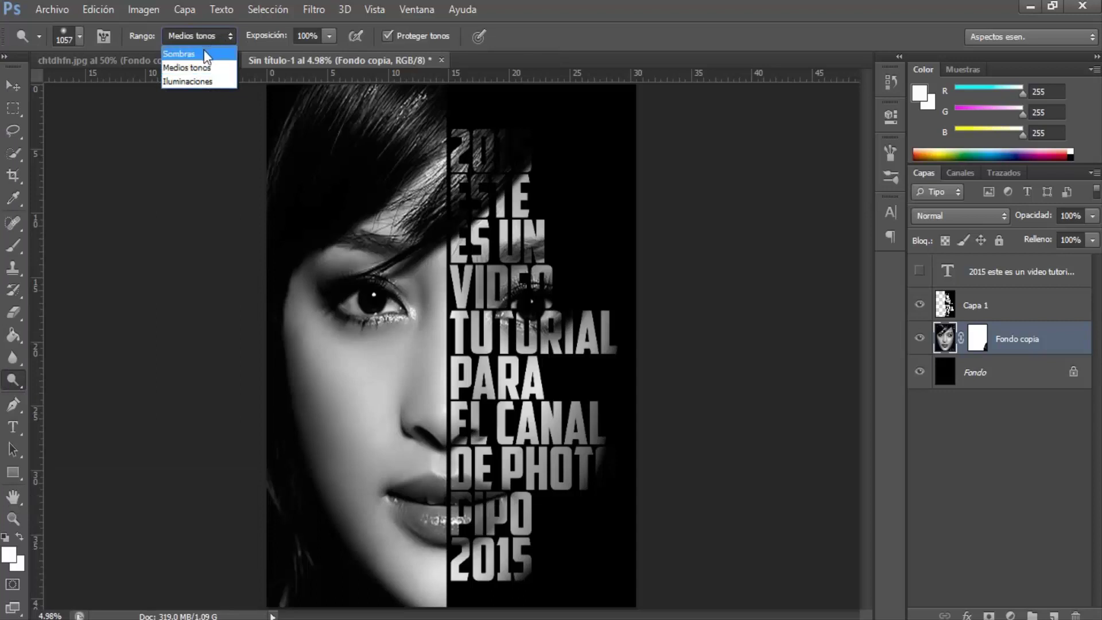
click(203, 53)
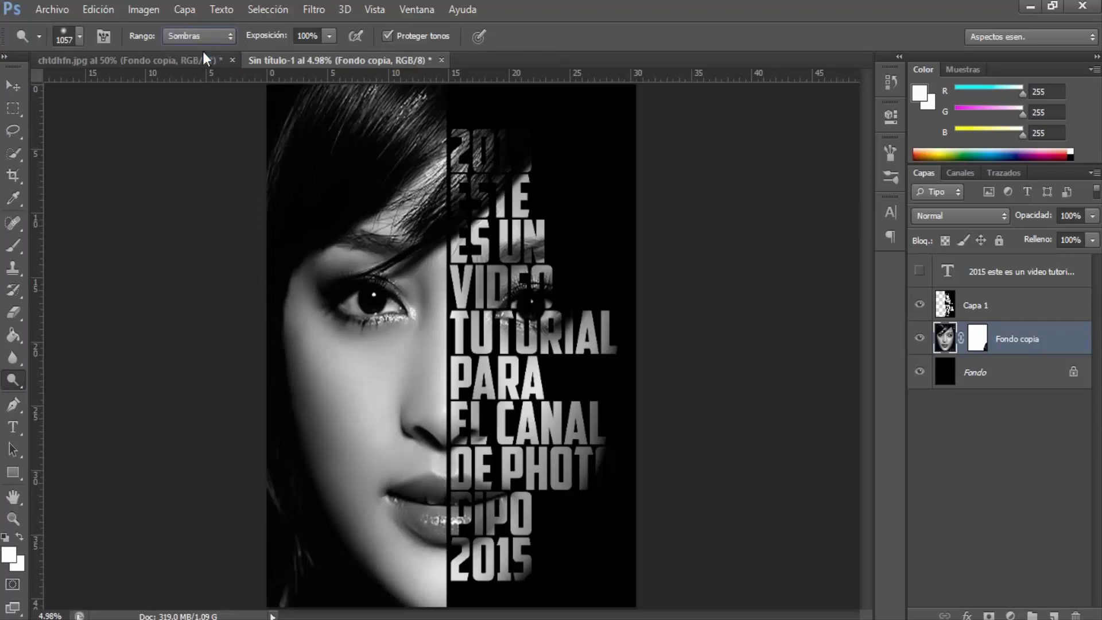
click(331, 36)
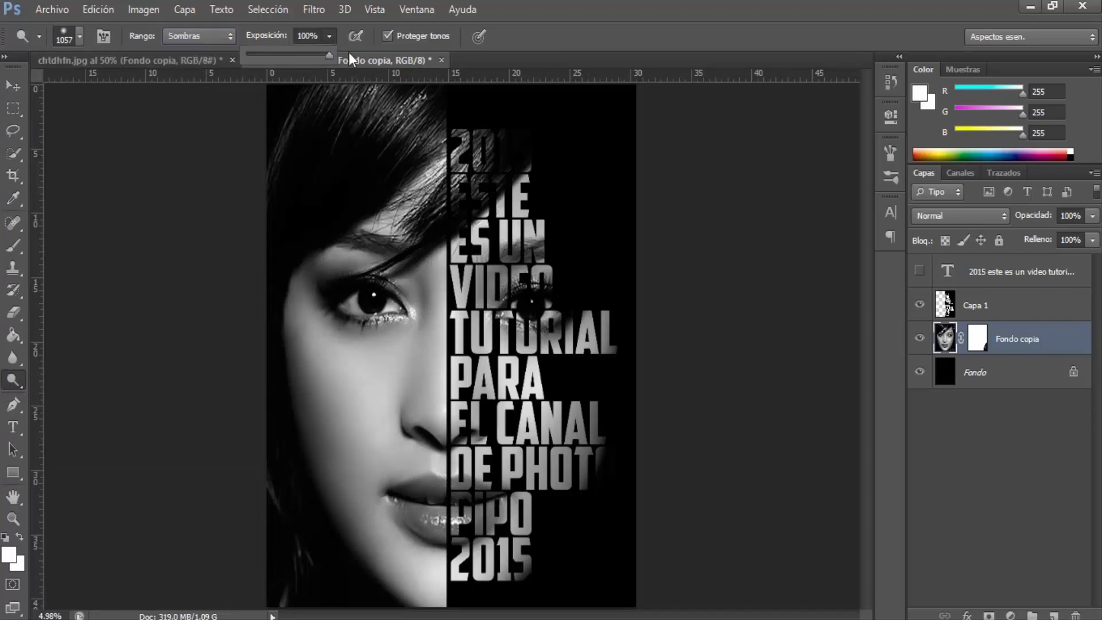
click(336, 38)
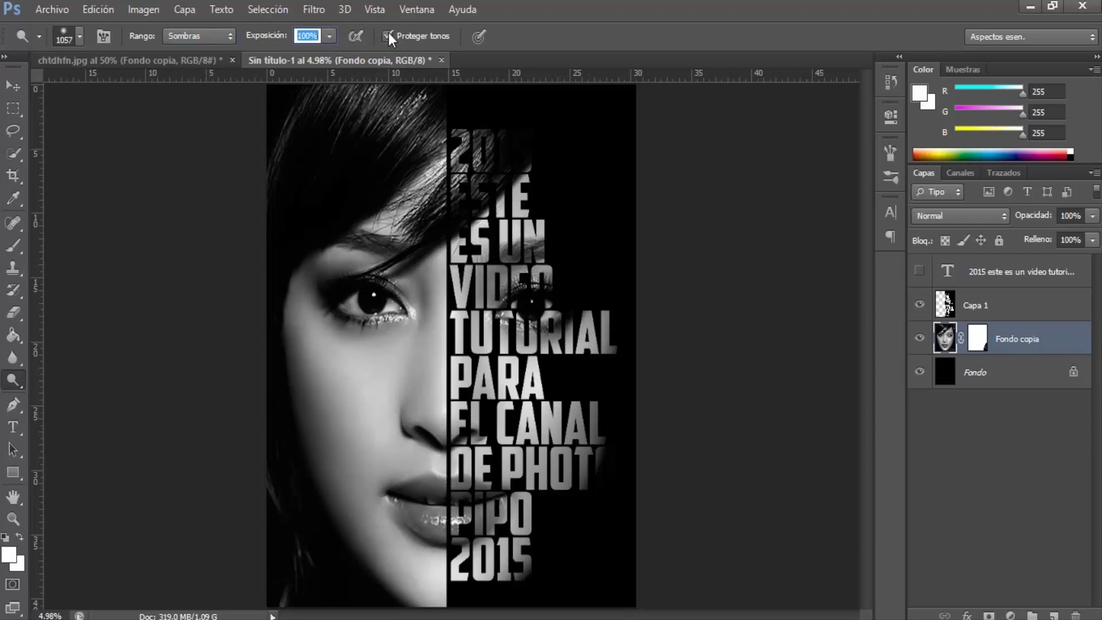
Step: Dodge the photo inside the top lettering and PHOTO's last O, then switch to Midtones for the 2015 line
drag(486, 152, 460, 196)
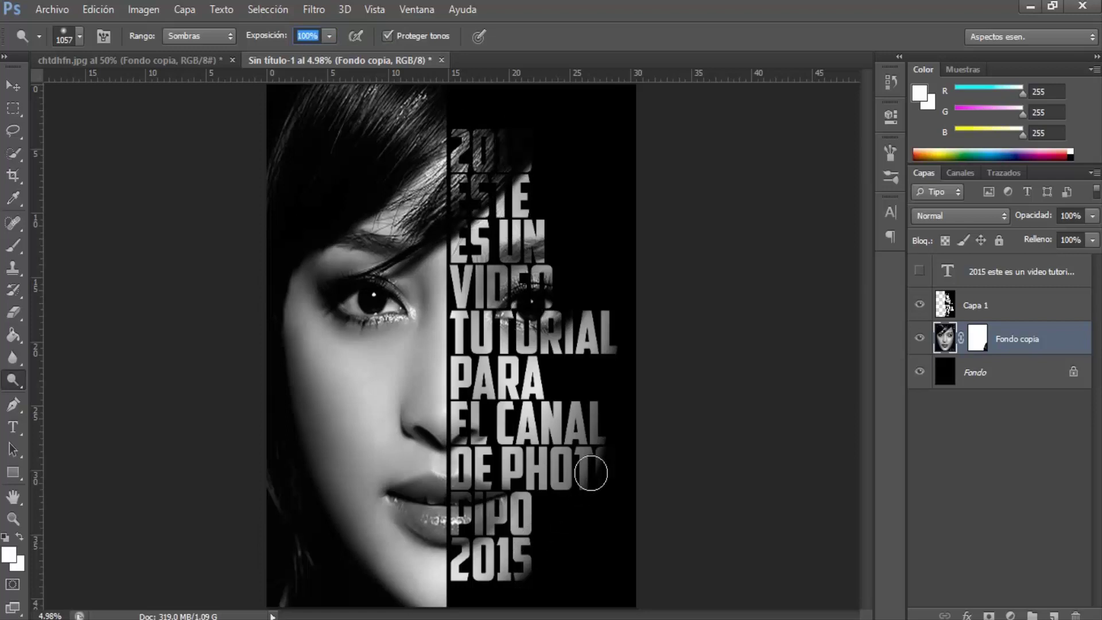
click(605, 461)
mouse_move(605, 461)
mouse_down()
mouse_move(591, 457)
mouse_move(586, 482)
mouse_move(610, 457)
mouse_move(597, 465)
mouse_up()
mouse_move(492, 184)
mouse_down()
mouse_move(487, 167)
mouse_move(491, 177)
mouse_up()
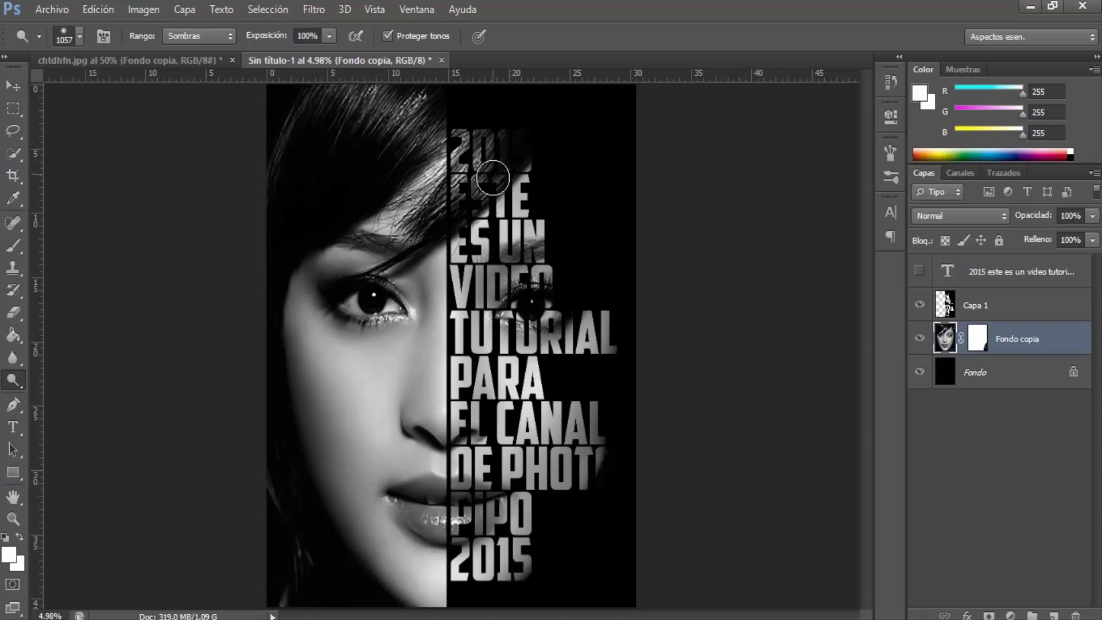
click(224, 40)
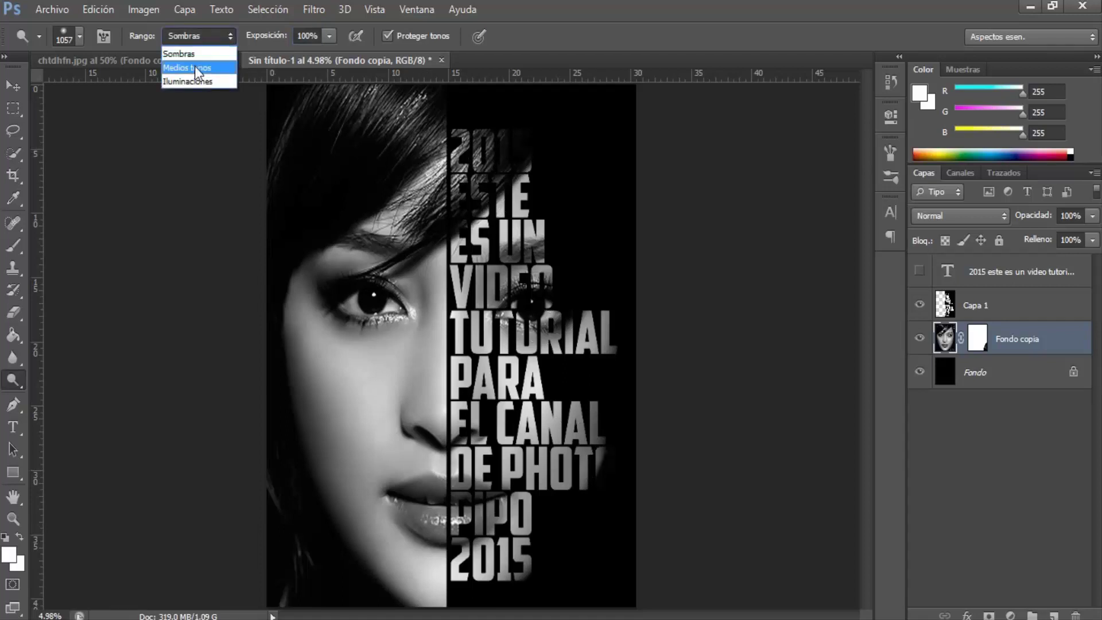
click(194, 68)
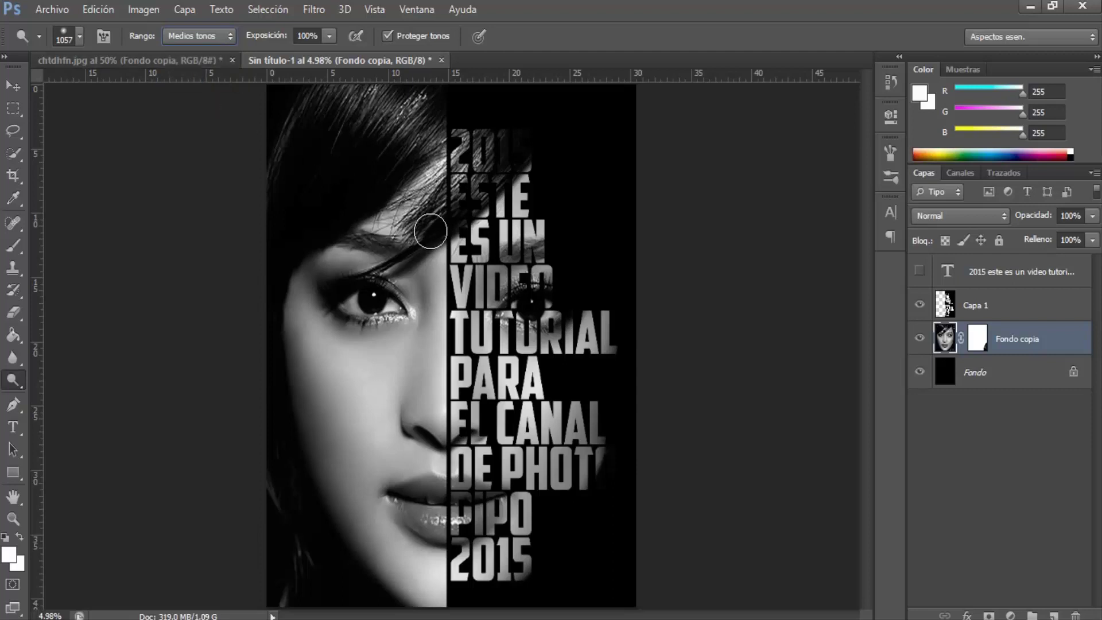
drag(525, 138, 525, 150)
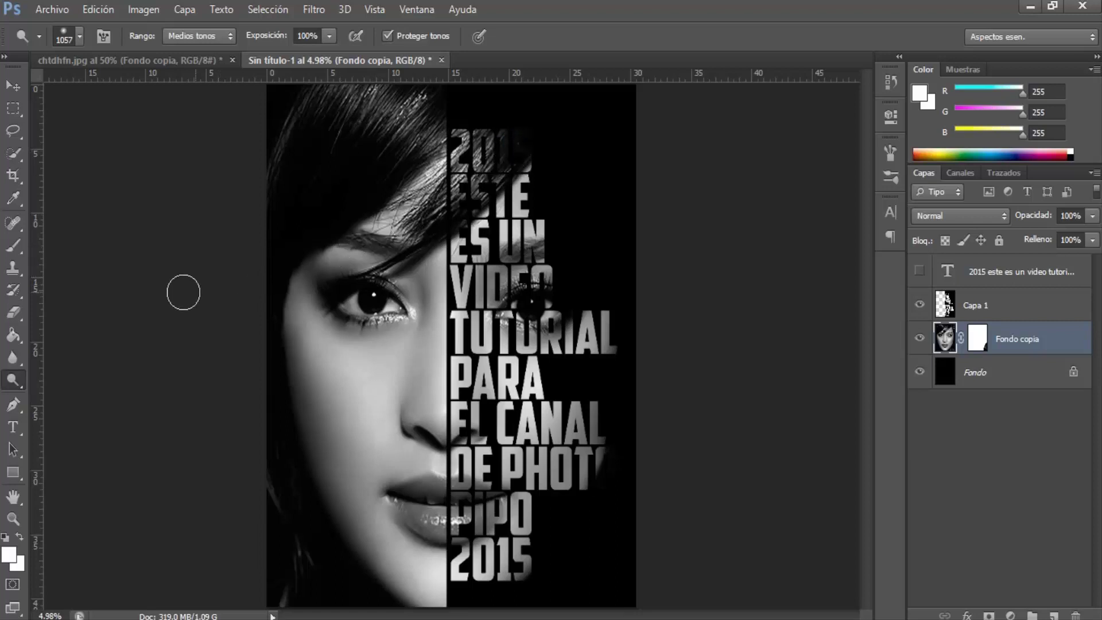
Step: Pick the standard Brush tool and set its opacity to 10%
click(17, 246)
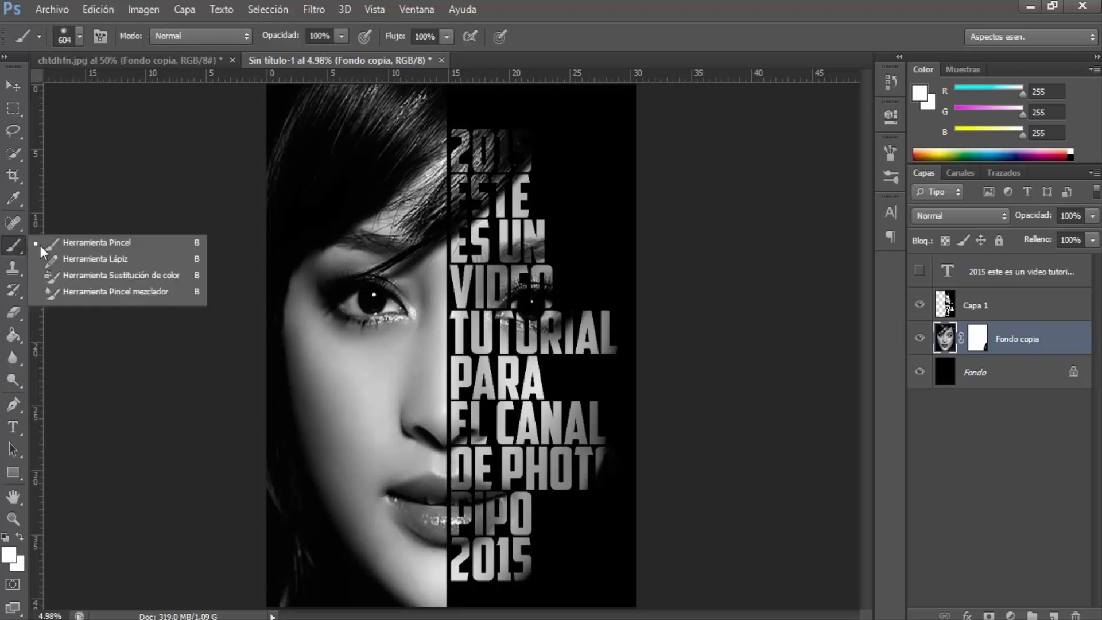
click(91, 244)
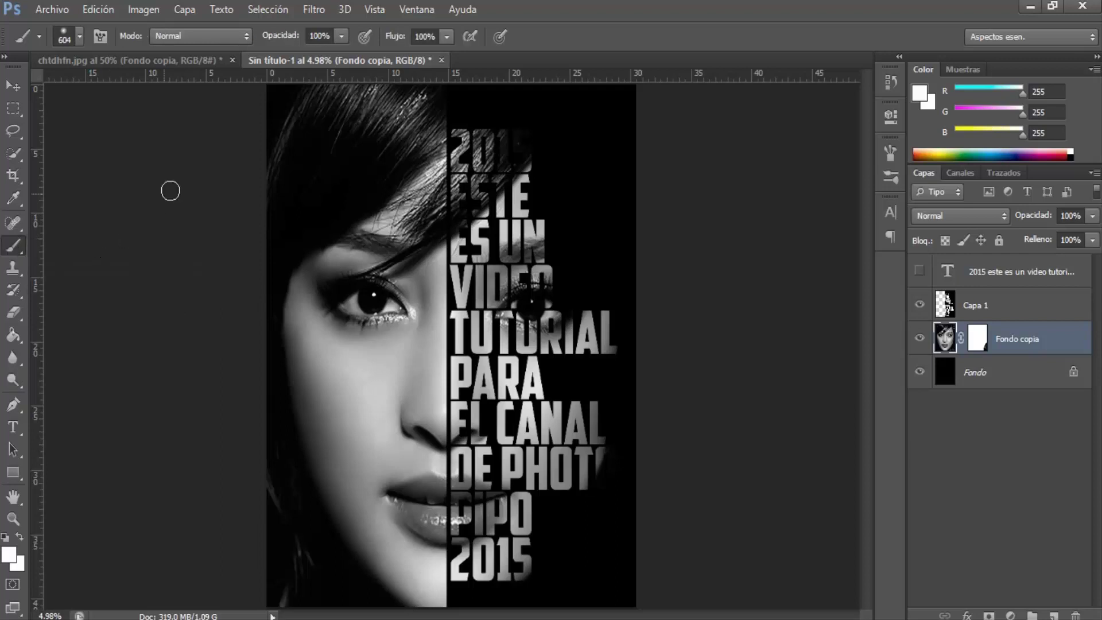
click(322, 36)
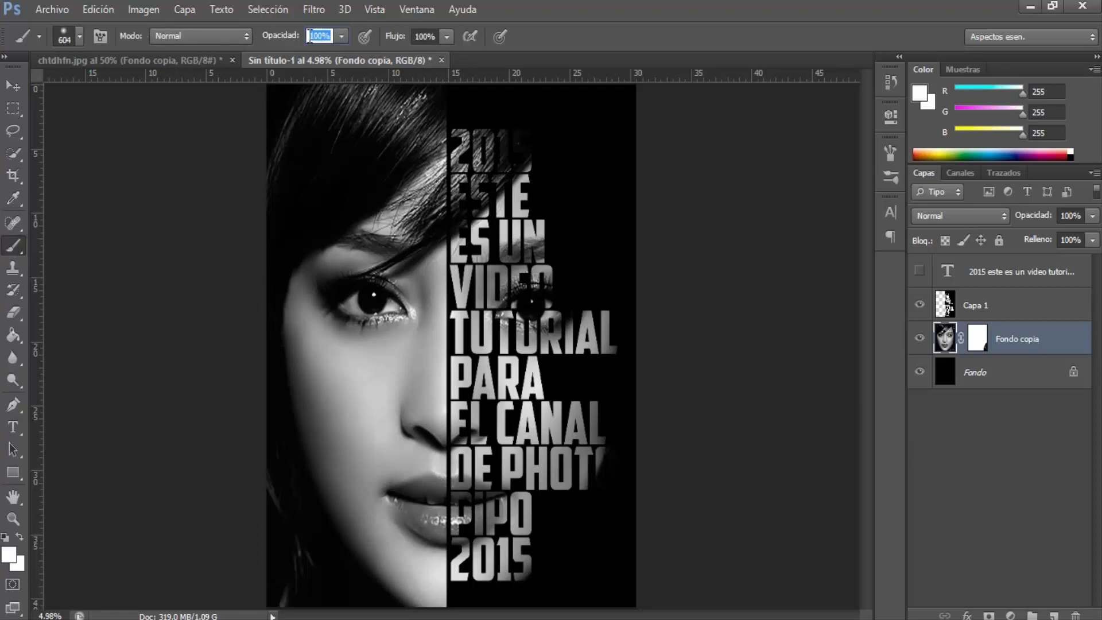
text(10)
key(Return)
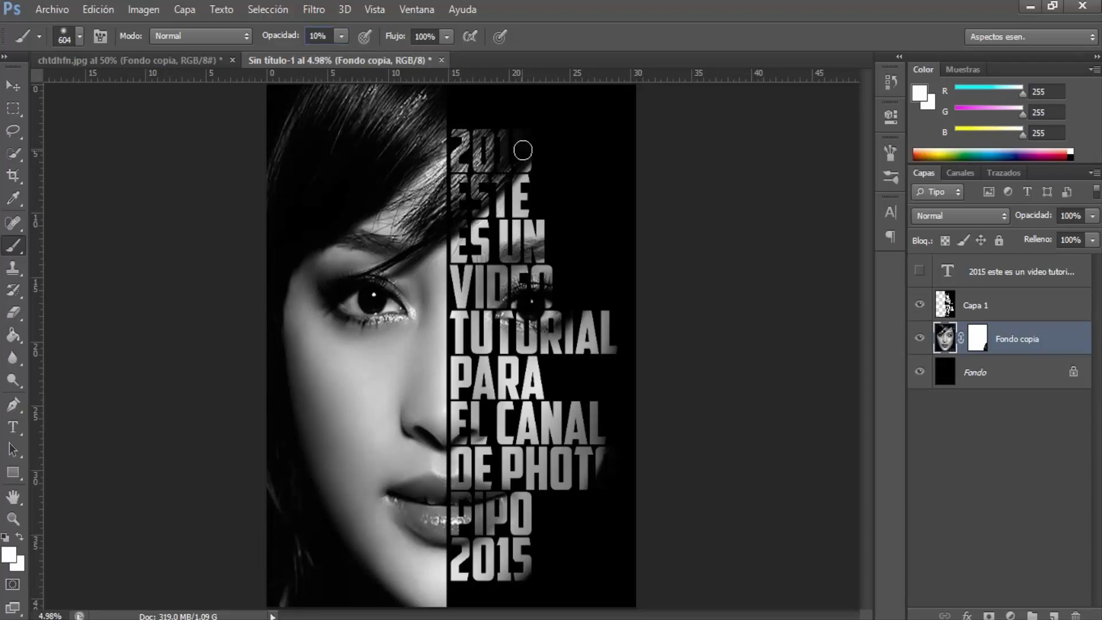
Step: Paint over the faded 2015 headline, the word ESTE and PHOTO's last O to restore them
mouse_move(497, 135)
mouse_down()
mouse_move(523, 147)
mouse_move(485, 147)
mouse_up()
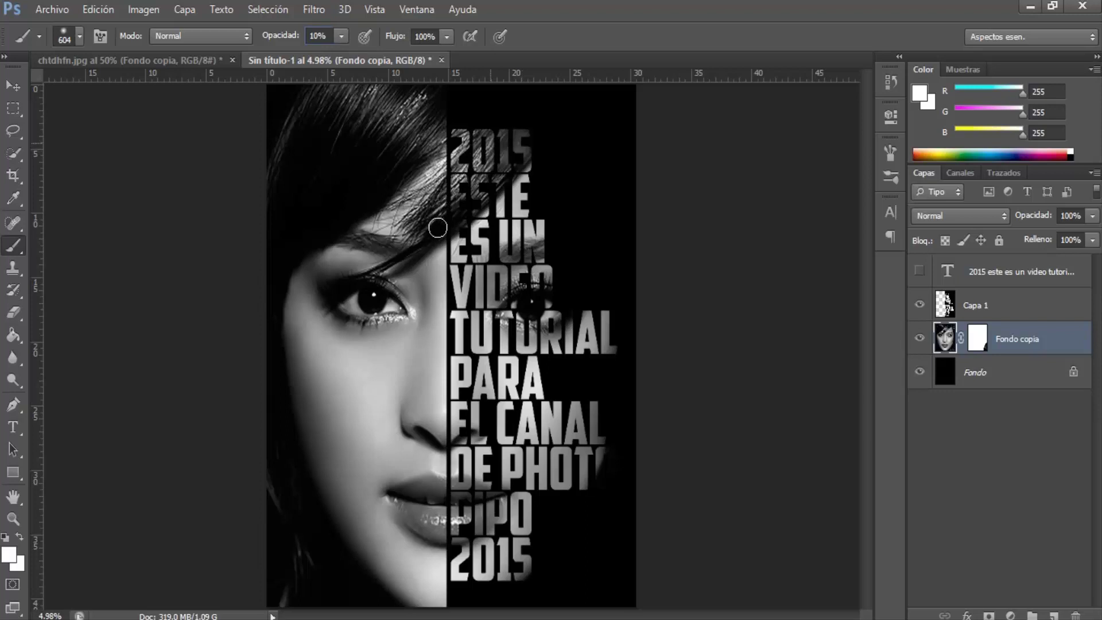
drag(481, 205, 453, 195)
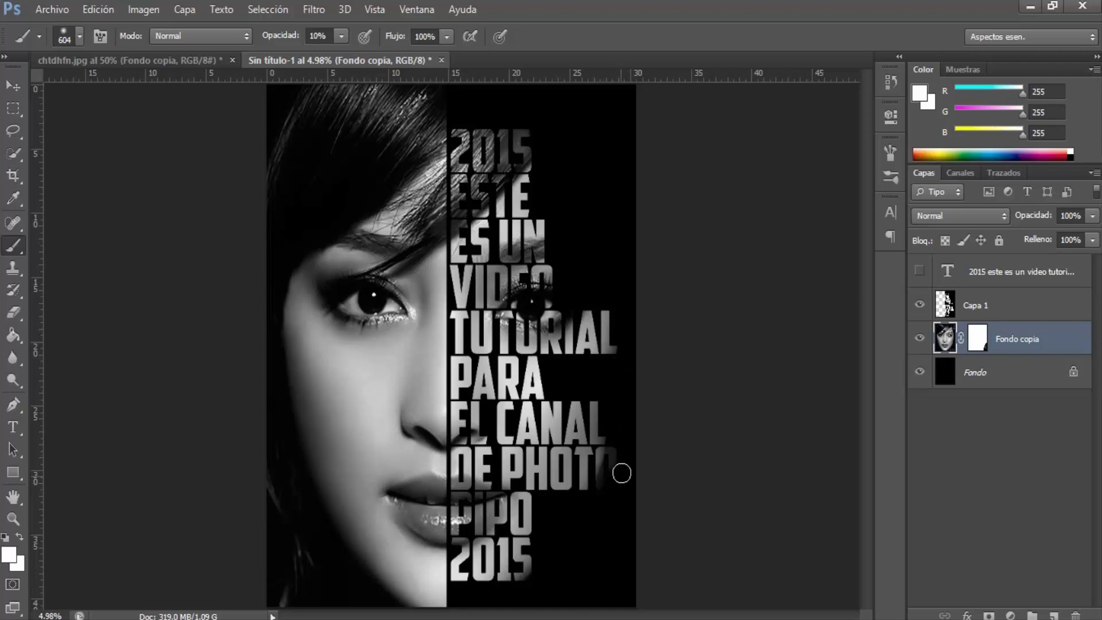
drag(621, 456, 616, 482)
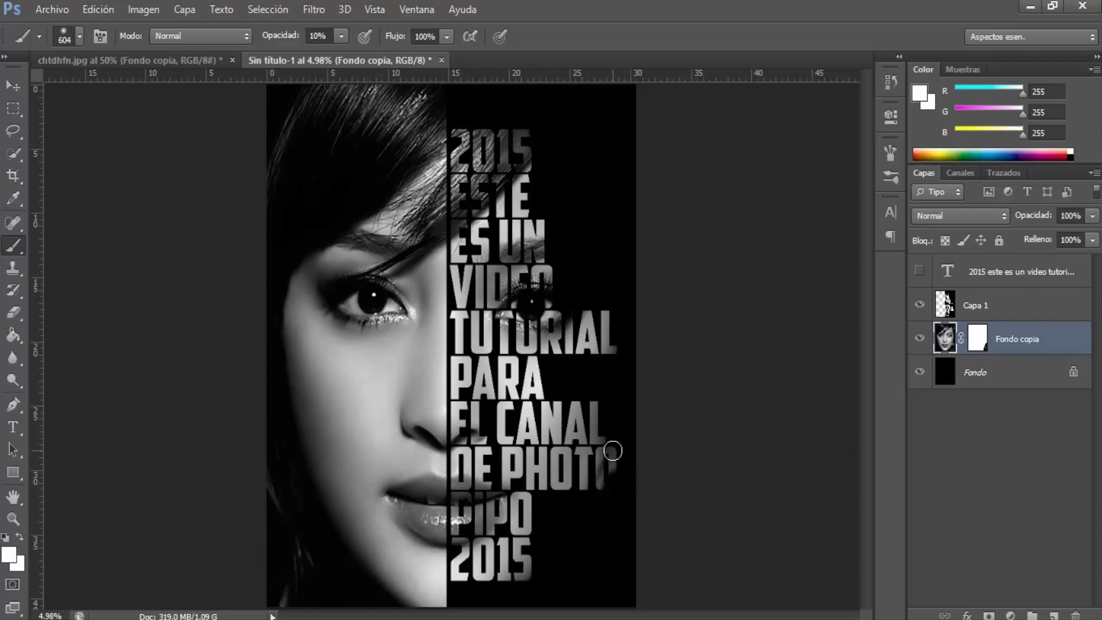
drag(608, 453, 625, 485)
Step: Add a white-filled layer above Capa 1 and drop its fill to 0%
click(974, 310)
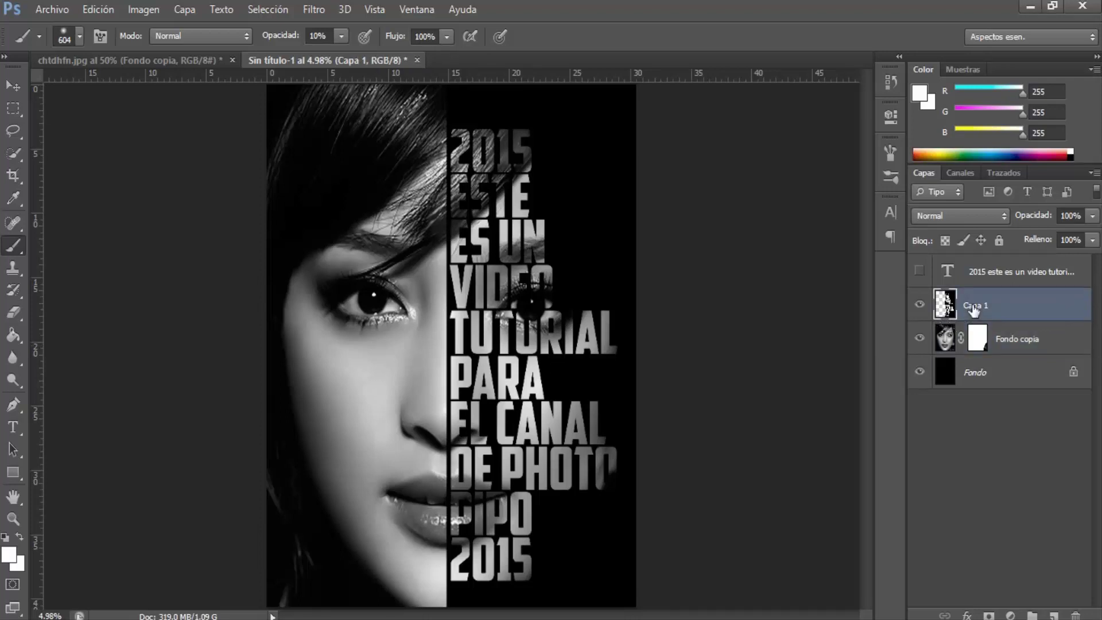
click(1053, 615)
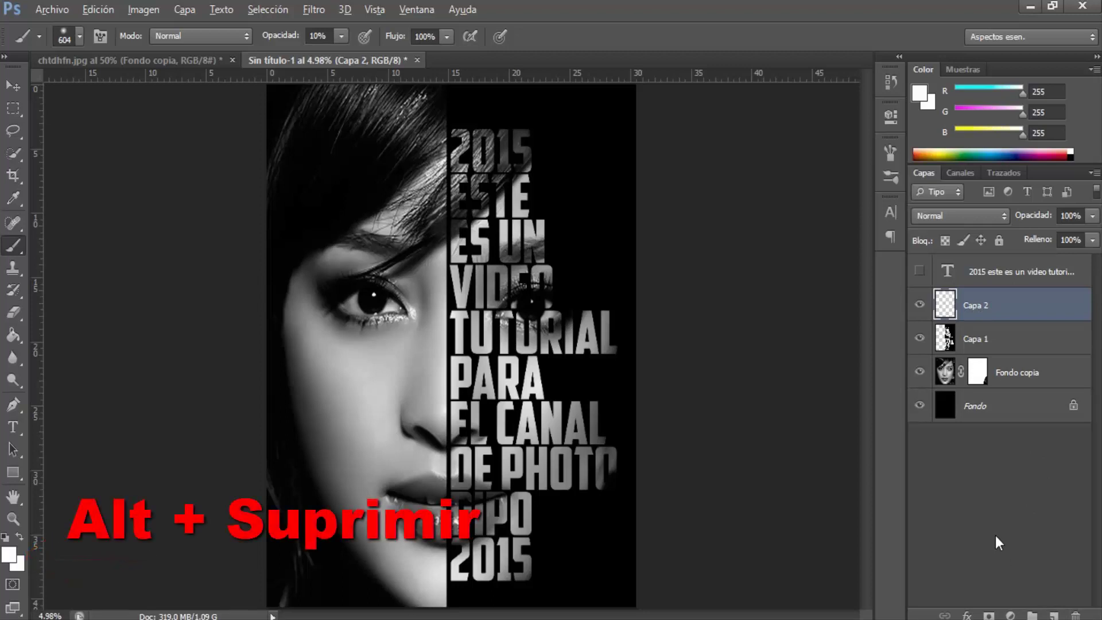
key(alt+Delete)
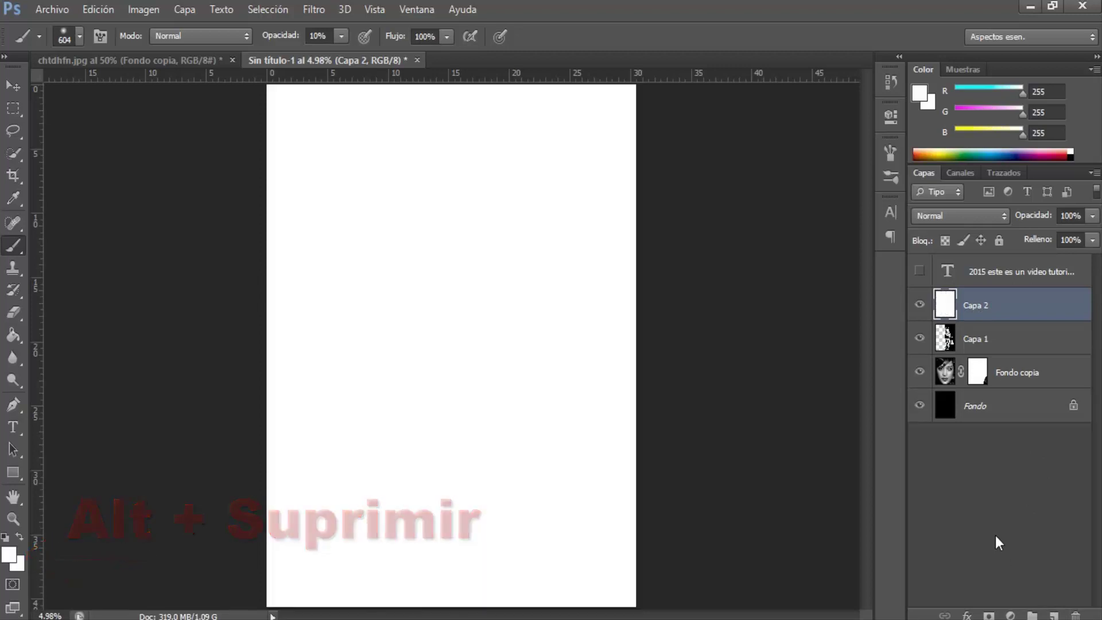
click(1091, 241)
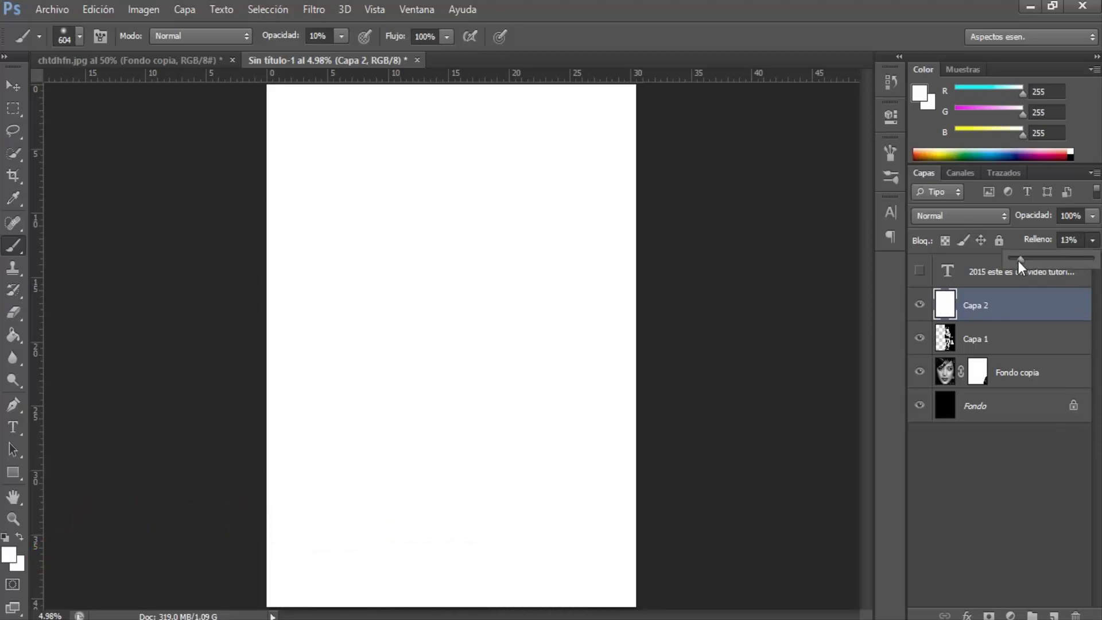
drag(1017, 260, 952, 263)
Step: Give Capa 2 a Normal inner glow at 40% opacity, choke 100 and size 70
double_click(1019, 308)
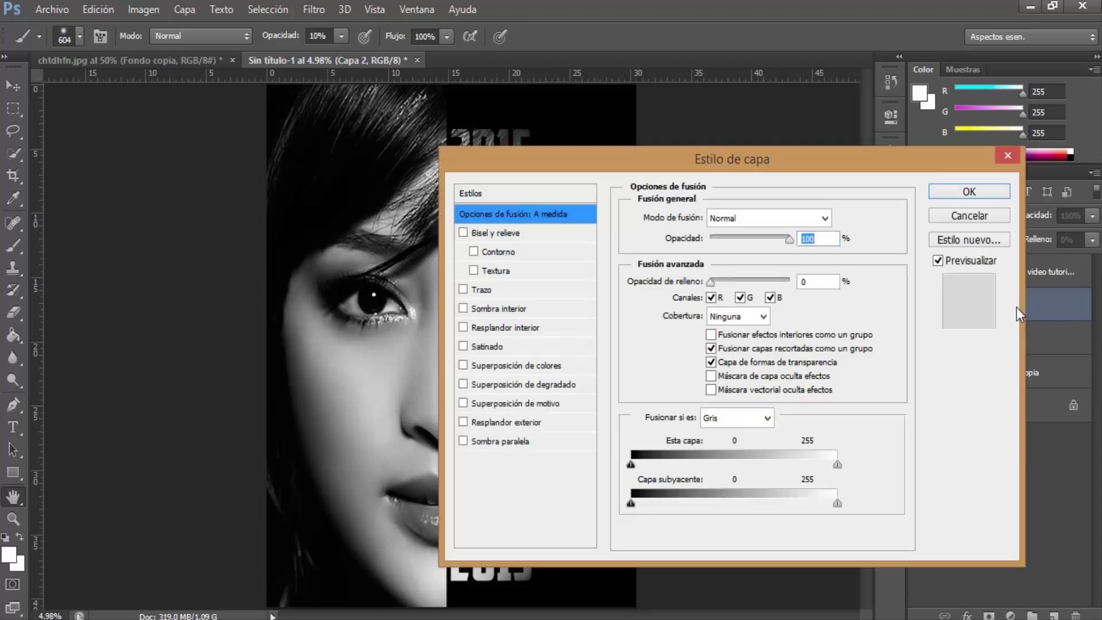
click(515, 331)
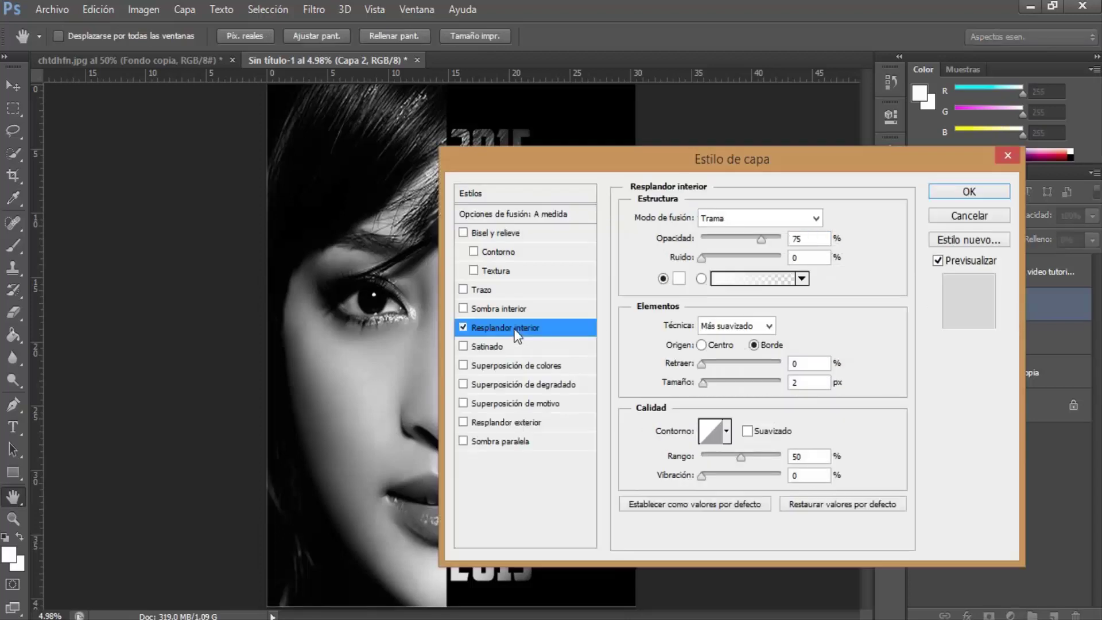
click(813, 219)
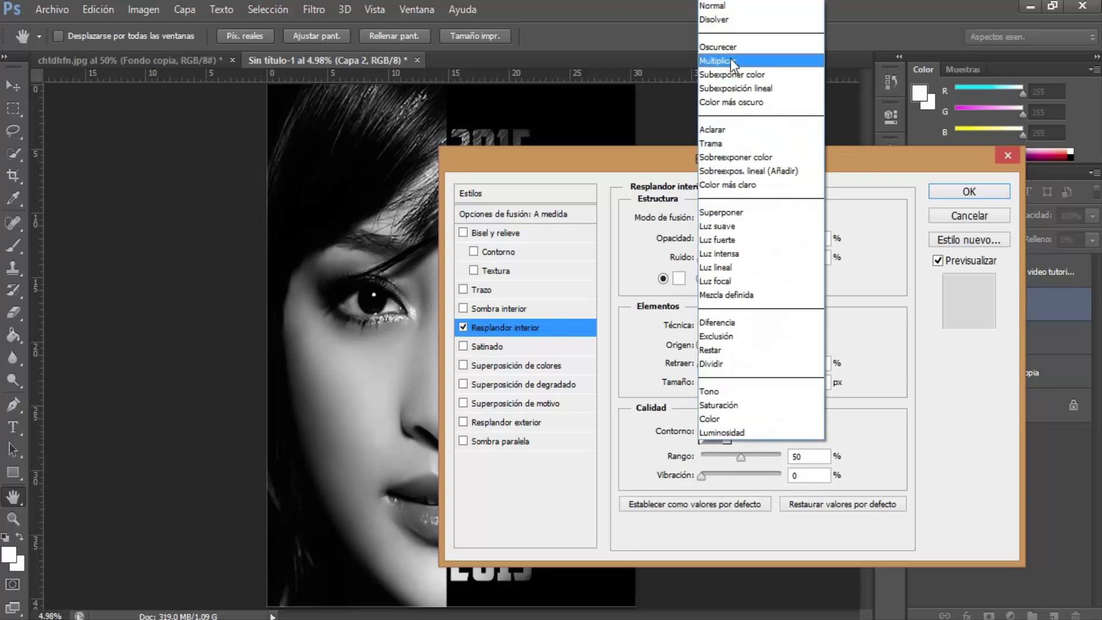
click(718, 8)
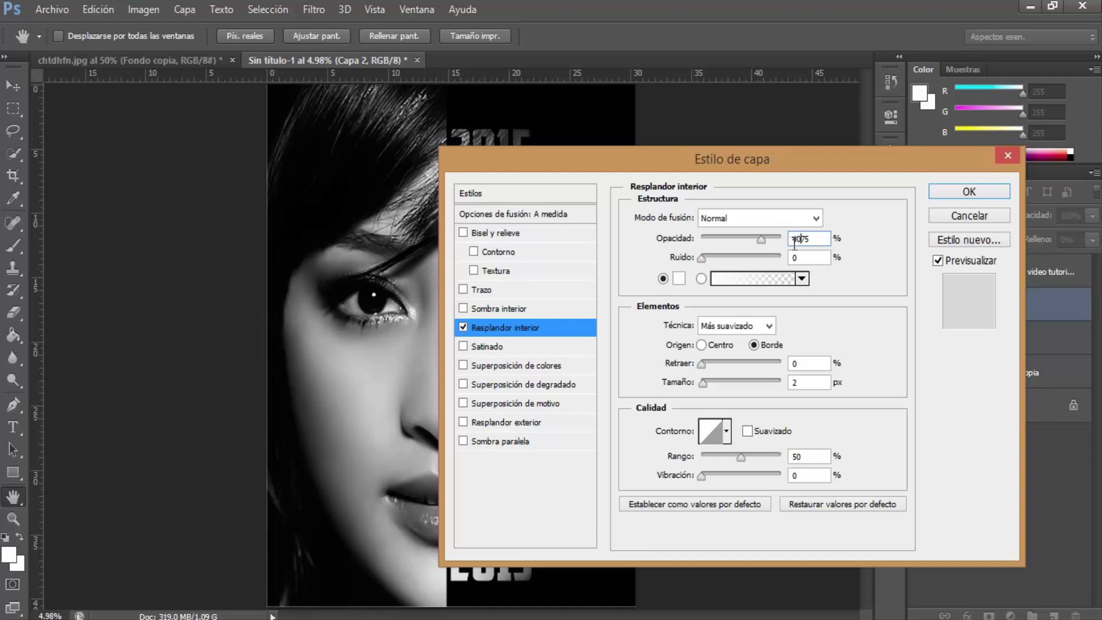
double_click(788, 241)
text(40)
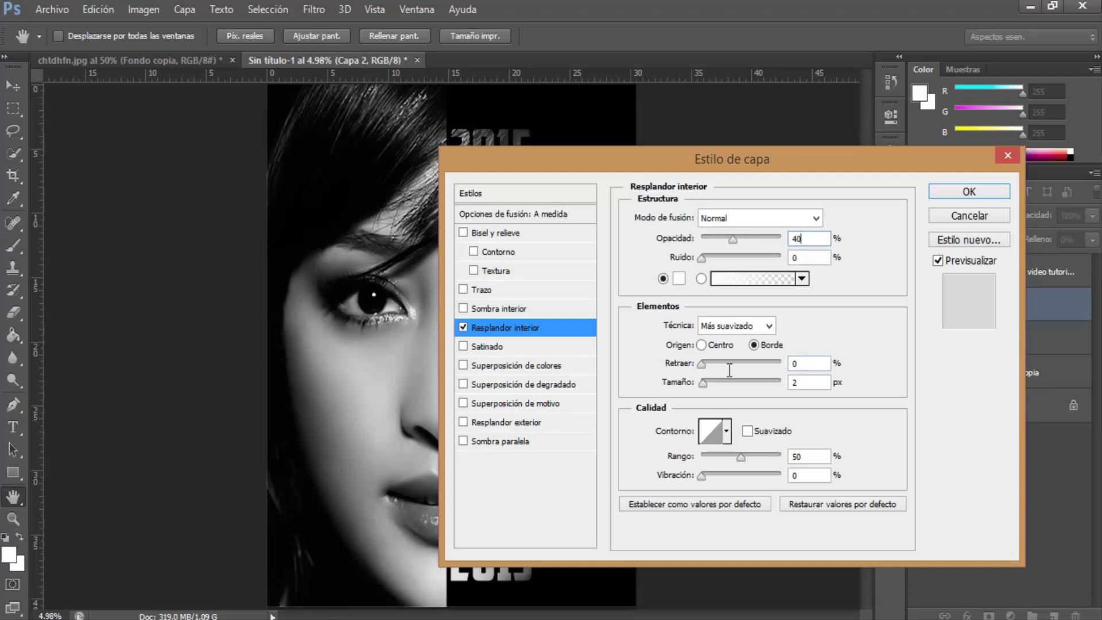
drag(702, 366, 760, 364)
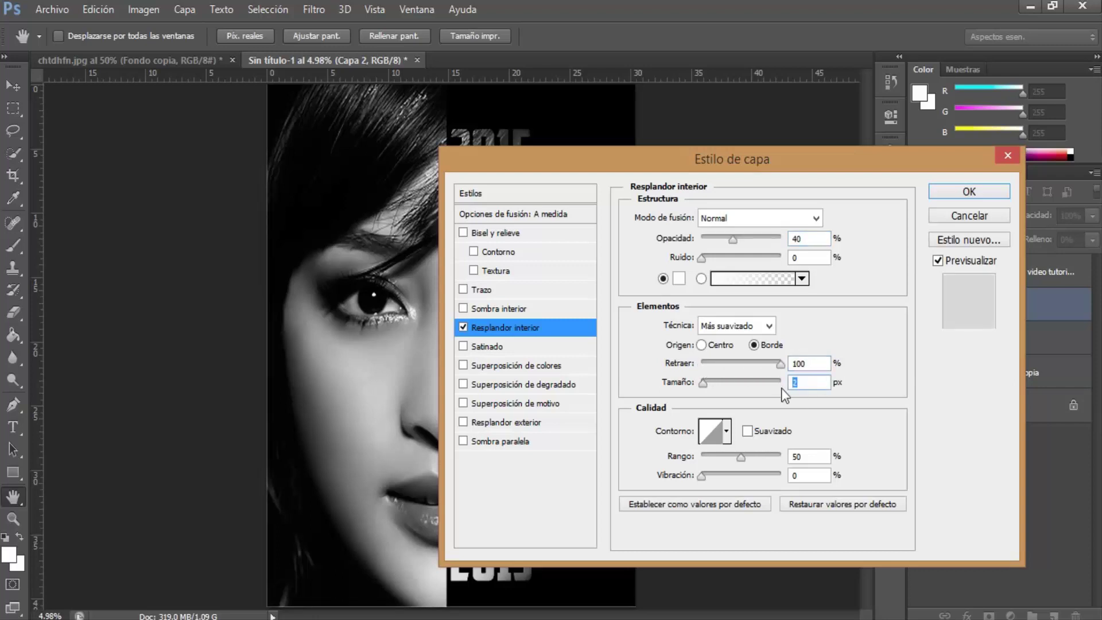
text(70)
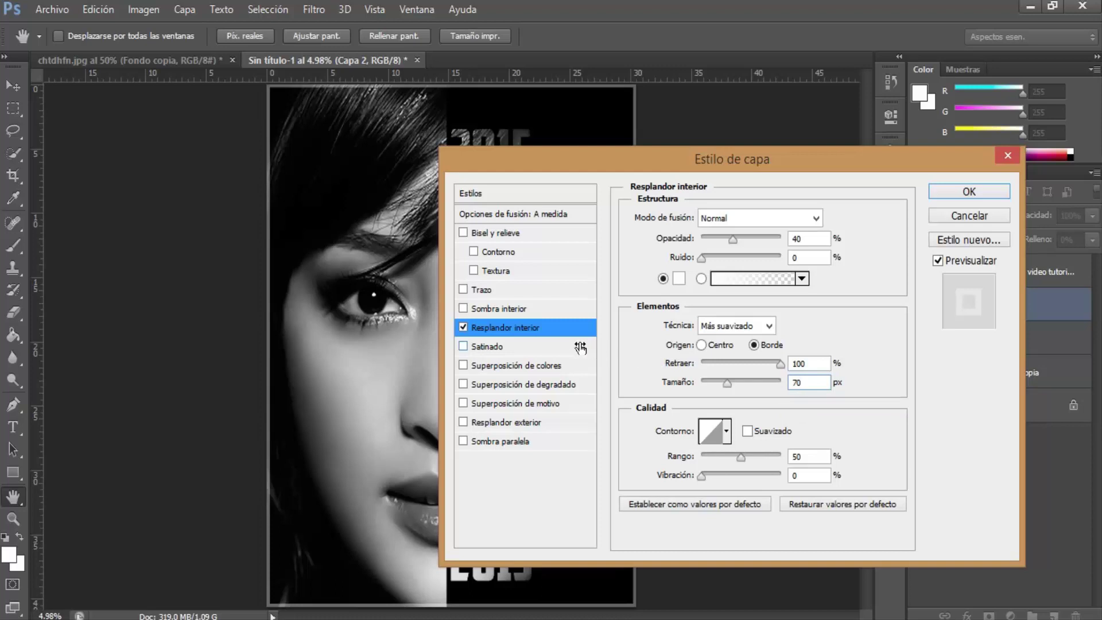
Step: Add a 68 px inside stroke in Lighten blend mode and apply the layer styles
click(481, 291)
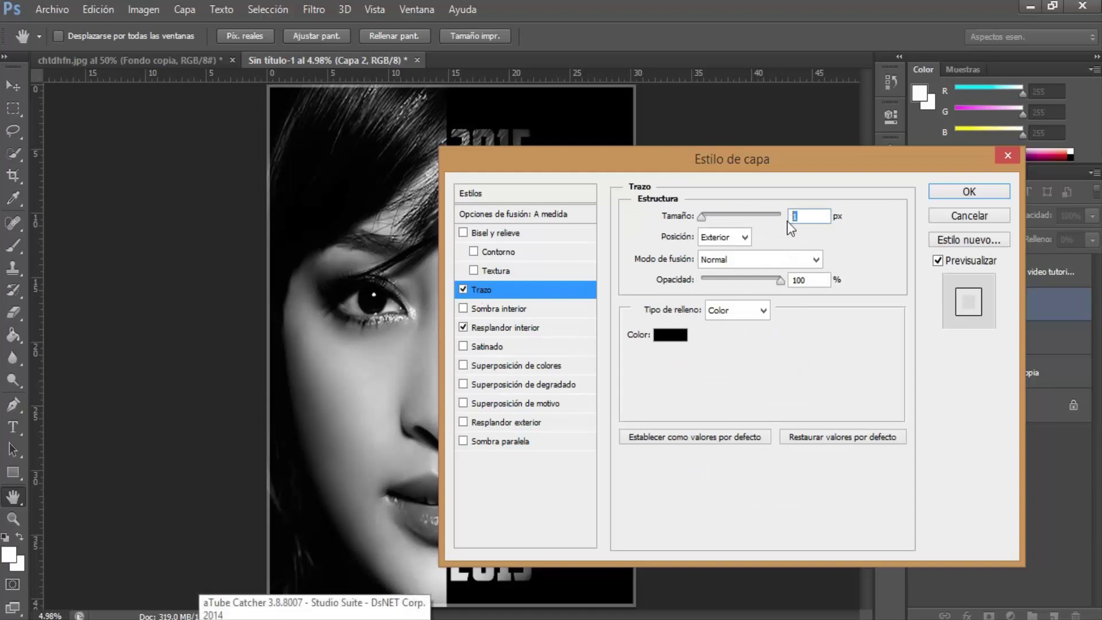
text(68)
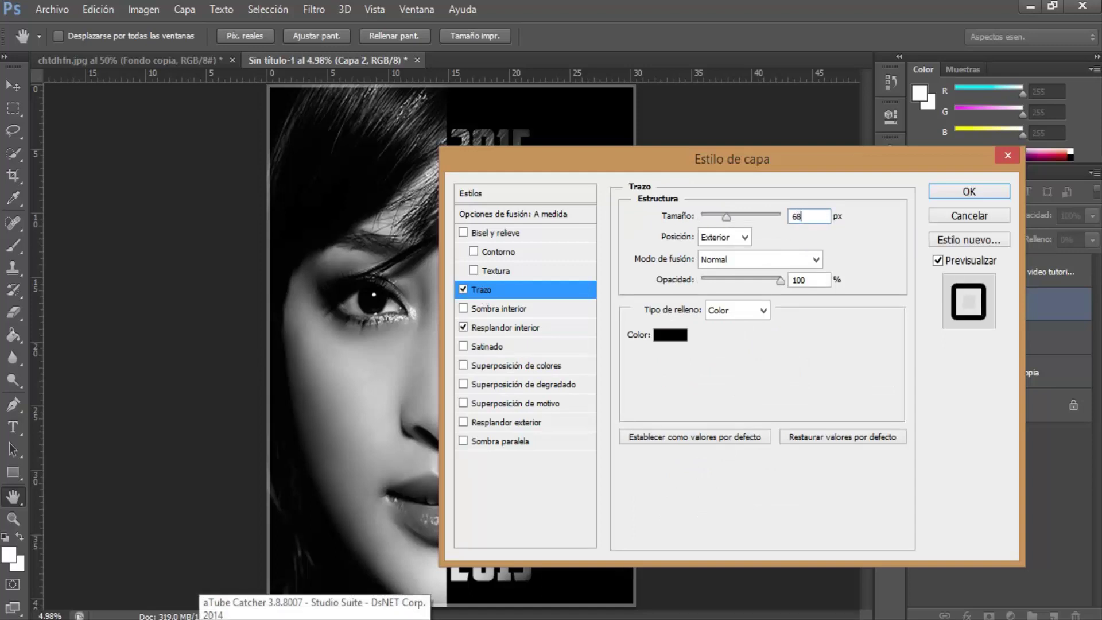
click(745, 237)
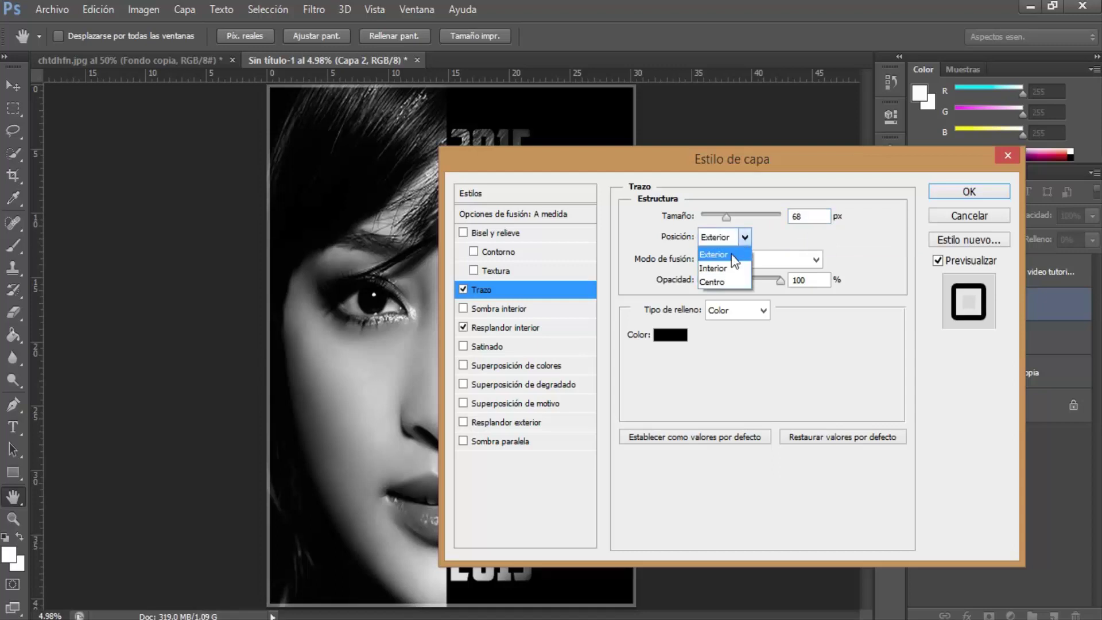
click(729, 269)
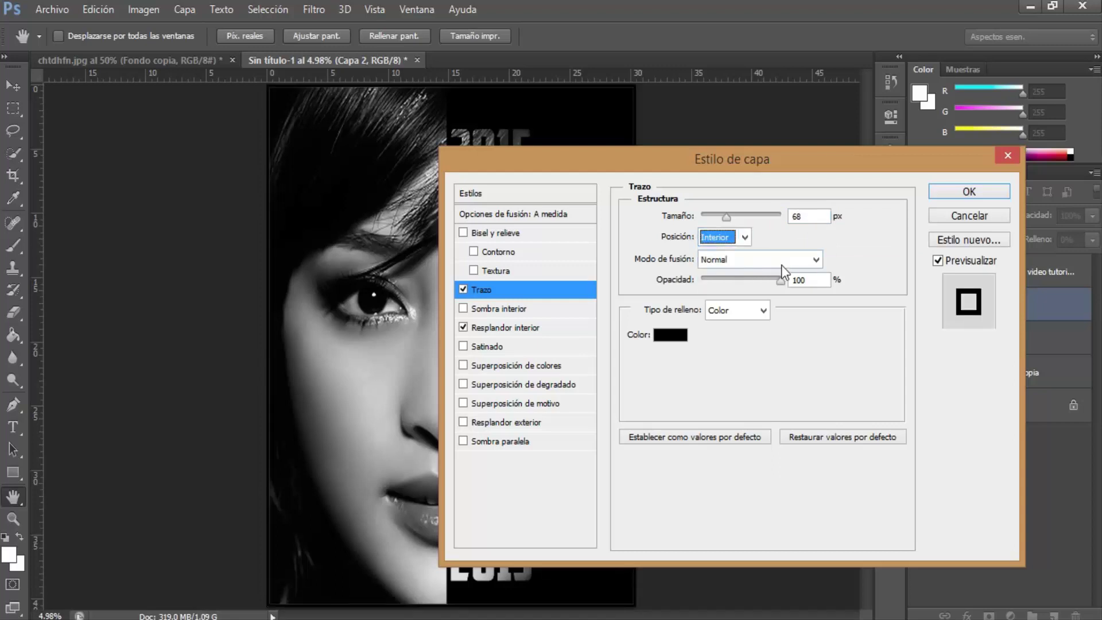
click(815, 260)
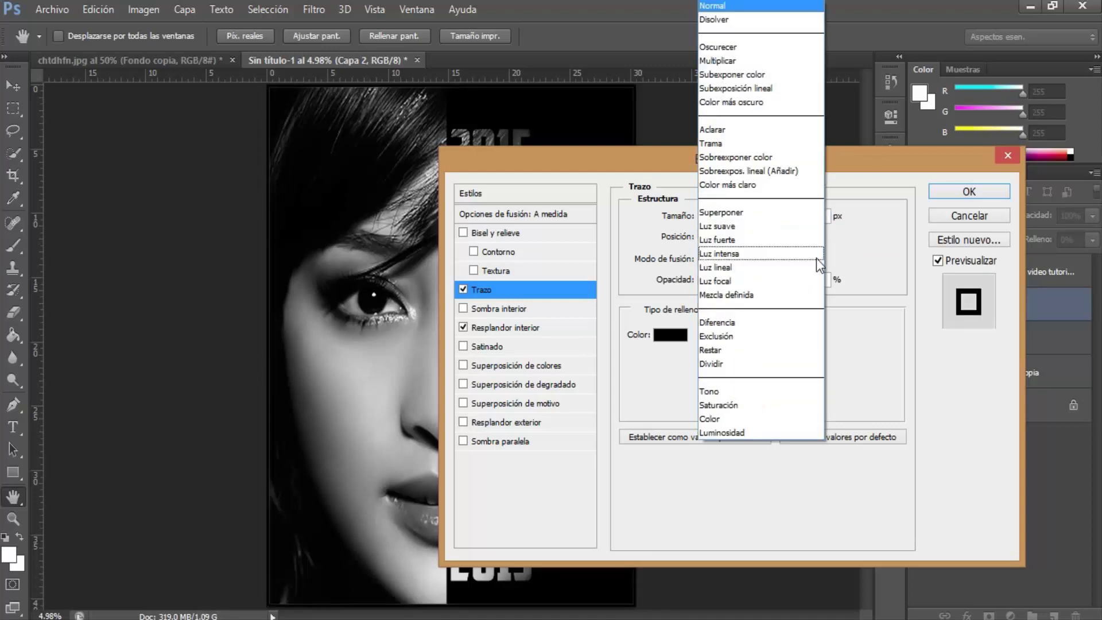
click(728, 133)
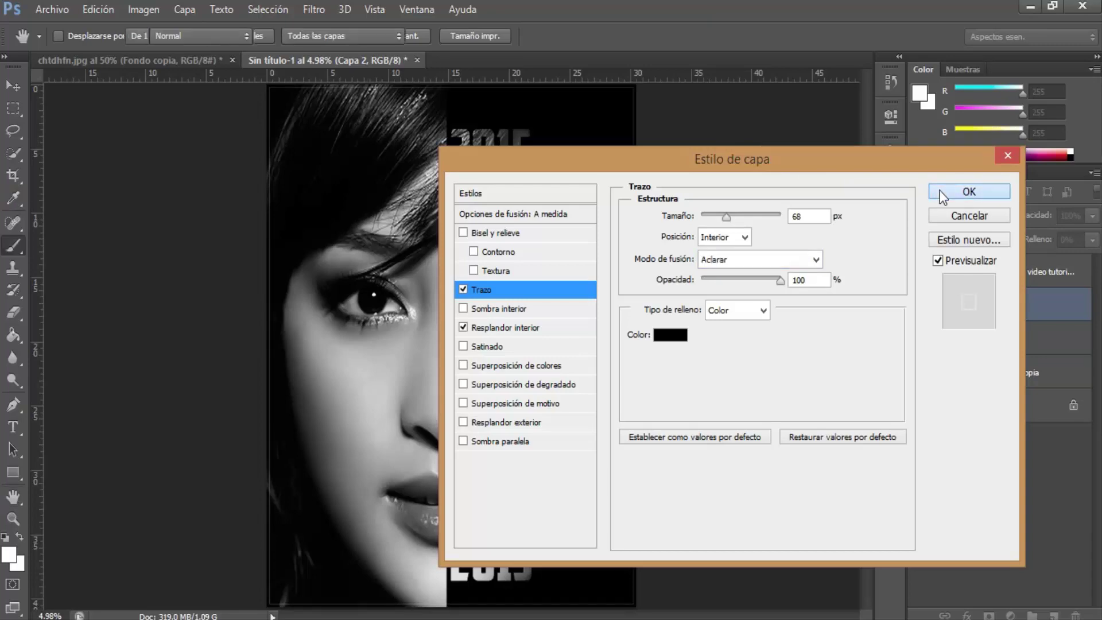
click(939, 191)
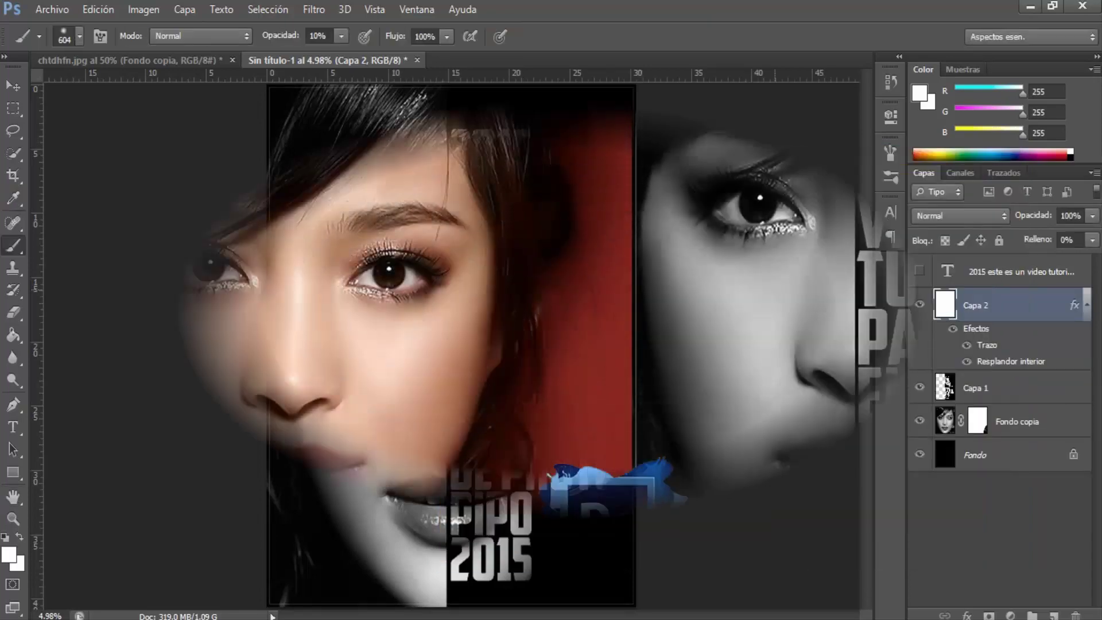